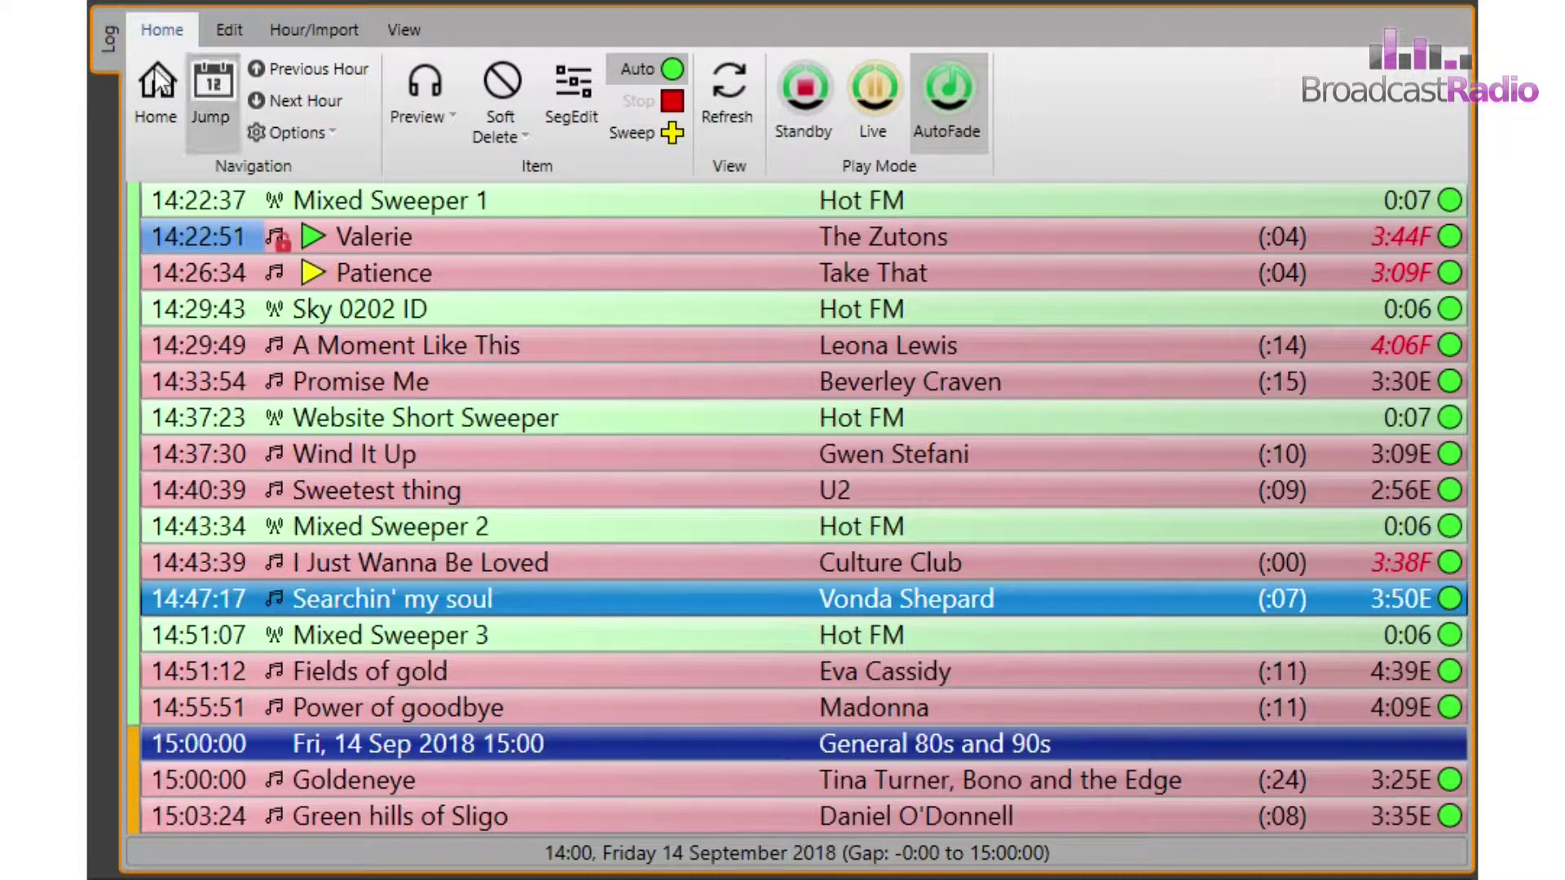
Look ahead to the log's 17:00 hour, return to the playing item, and check the jump-to-hour dialog without jumping
click(150, 87)
click(274, 95)
click(274, 95)
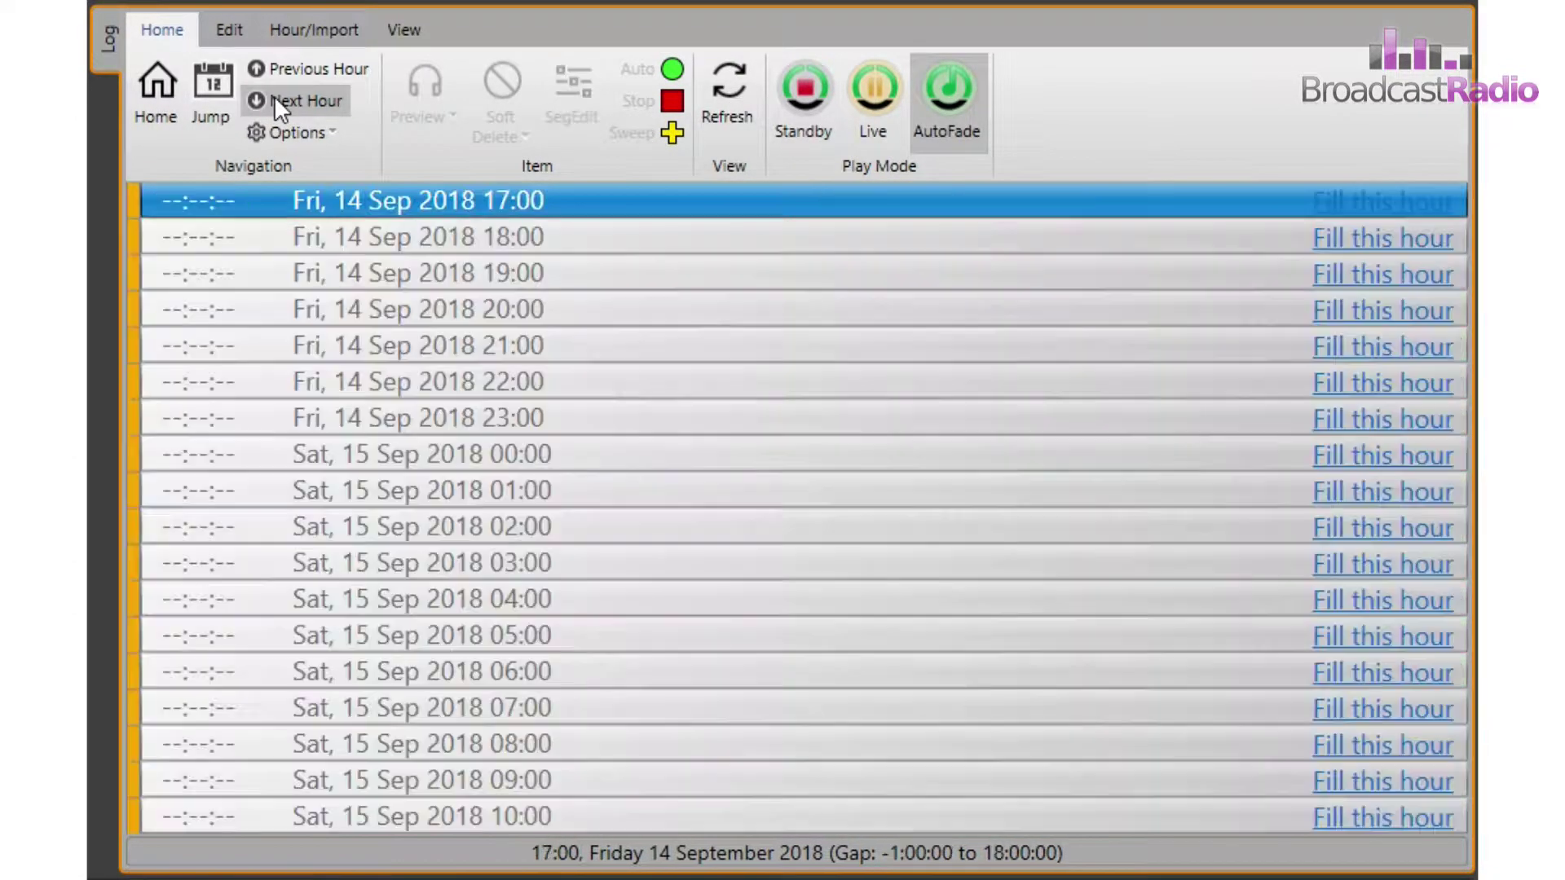
click(158, 86)
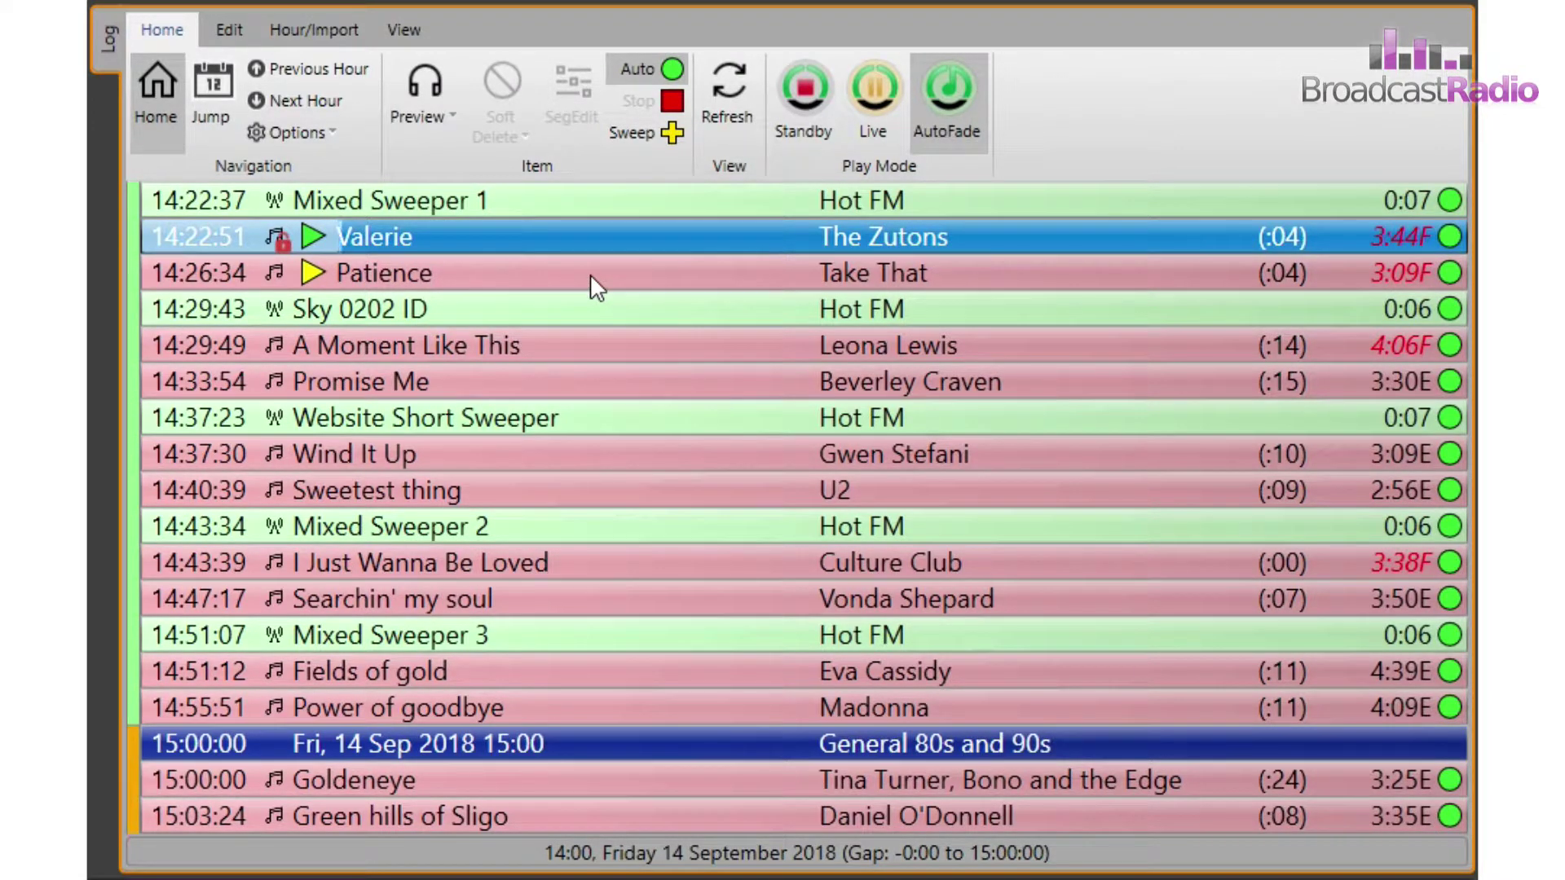
click(214, 81)
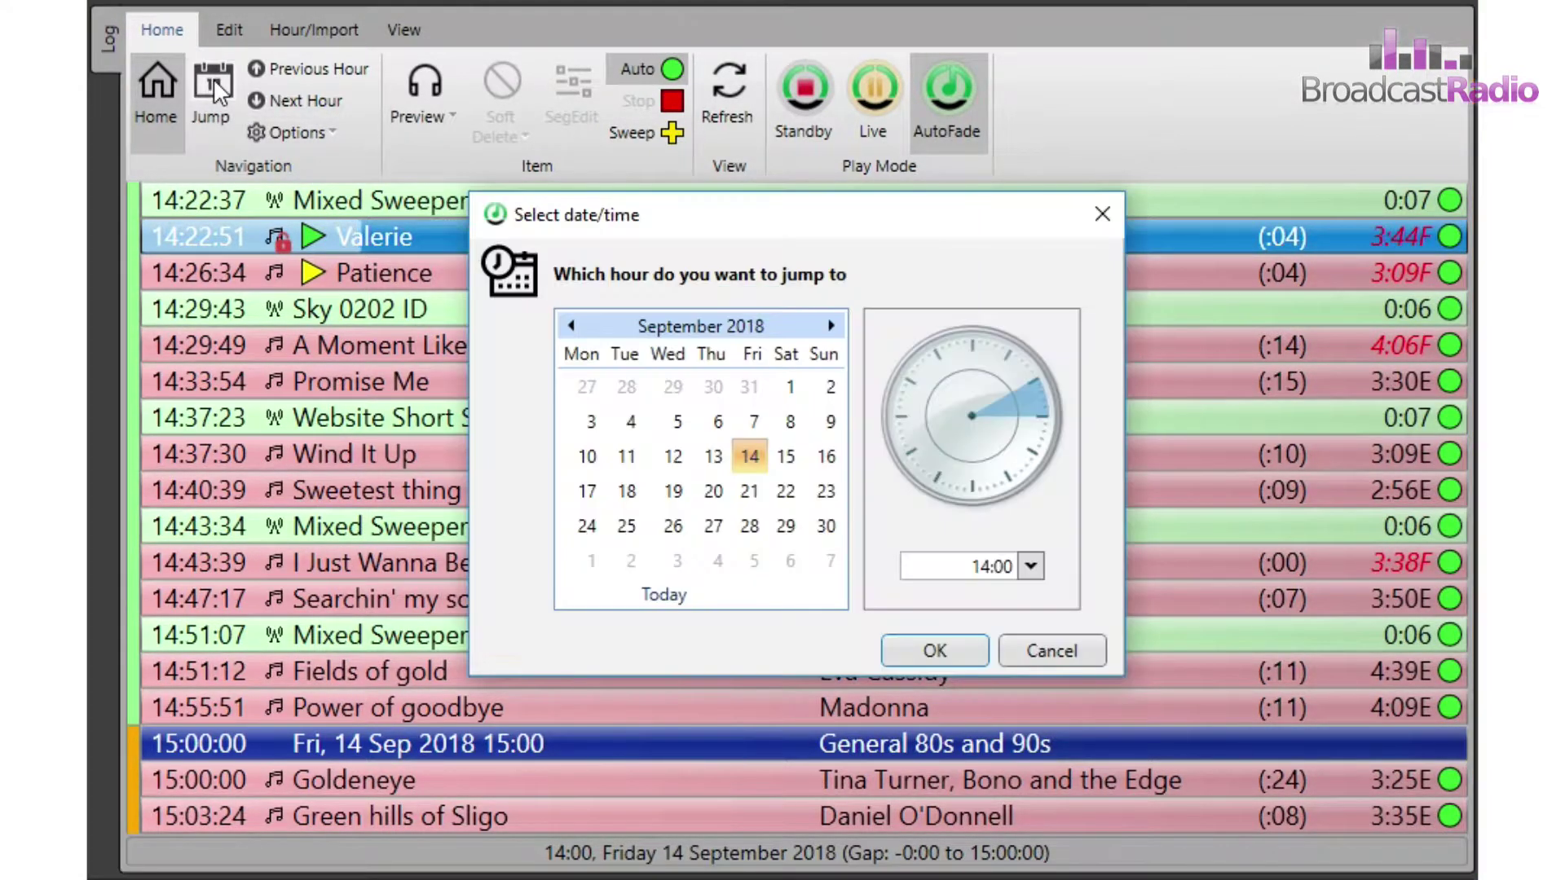
click(1052, 650)
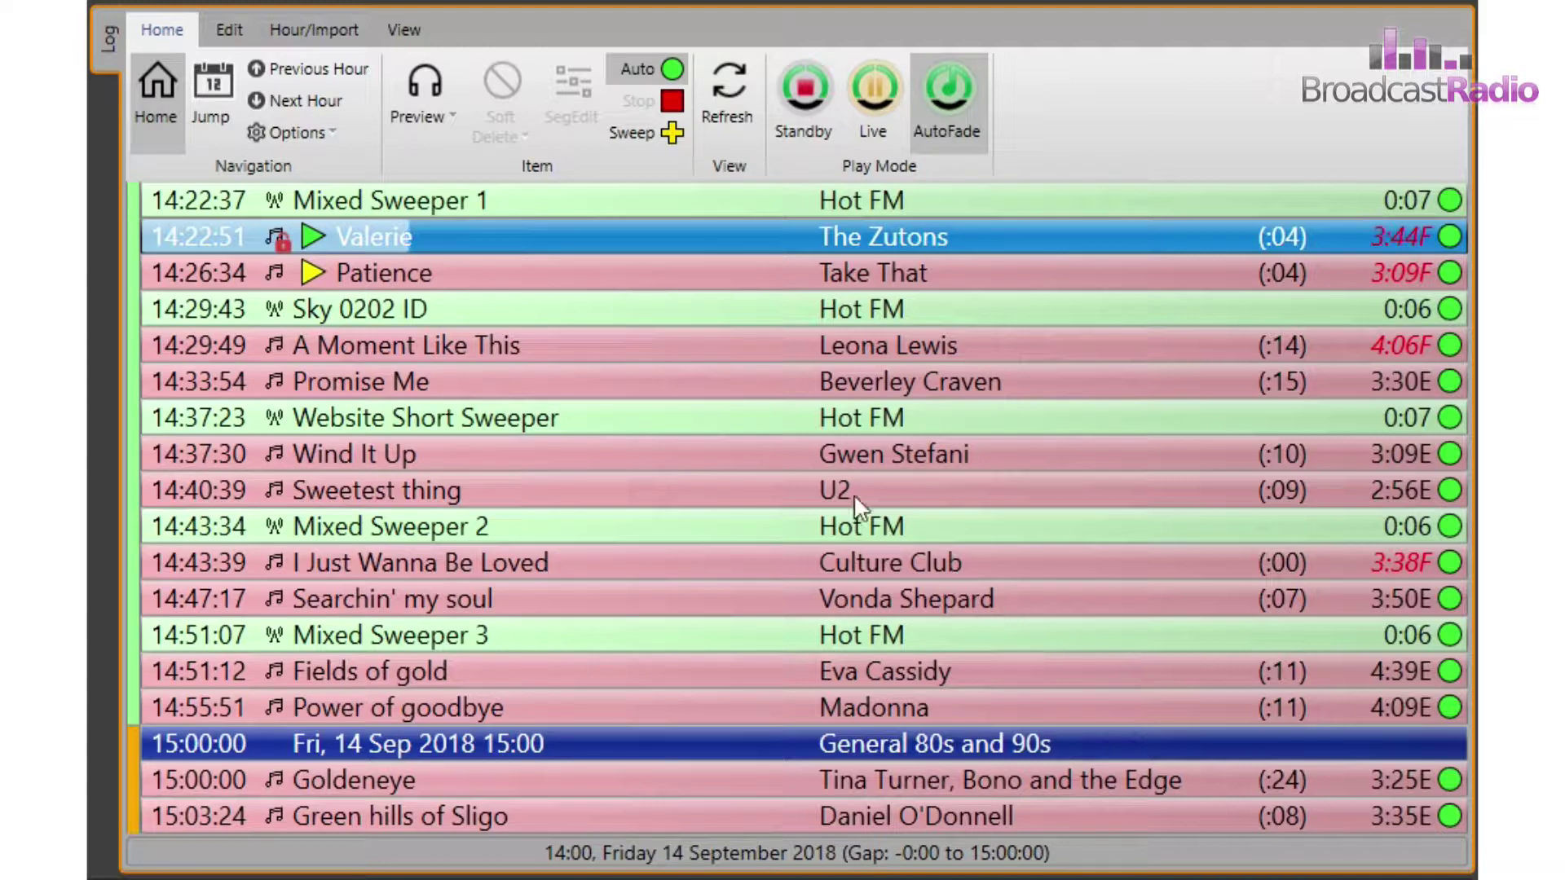
Browse the log from the 13:00 hour to 16:00 and back to the playing item, and view the navigation options
click(296, 68)
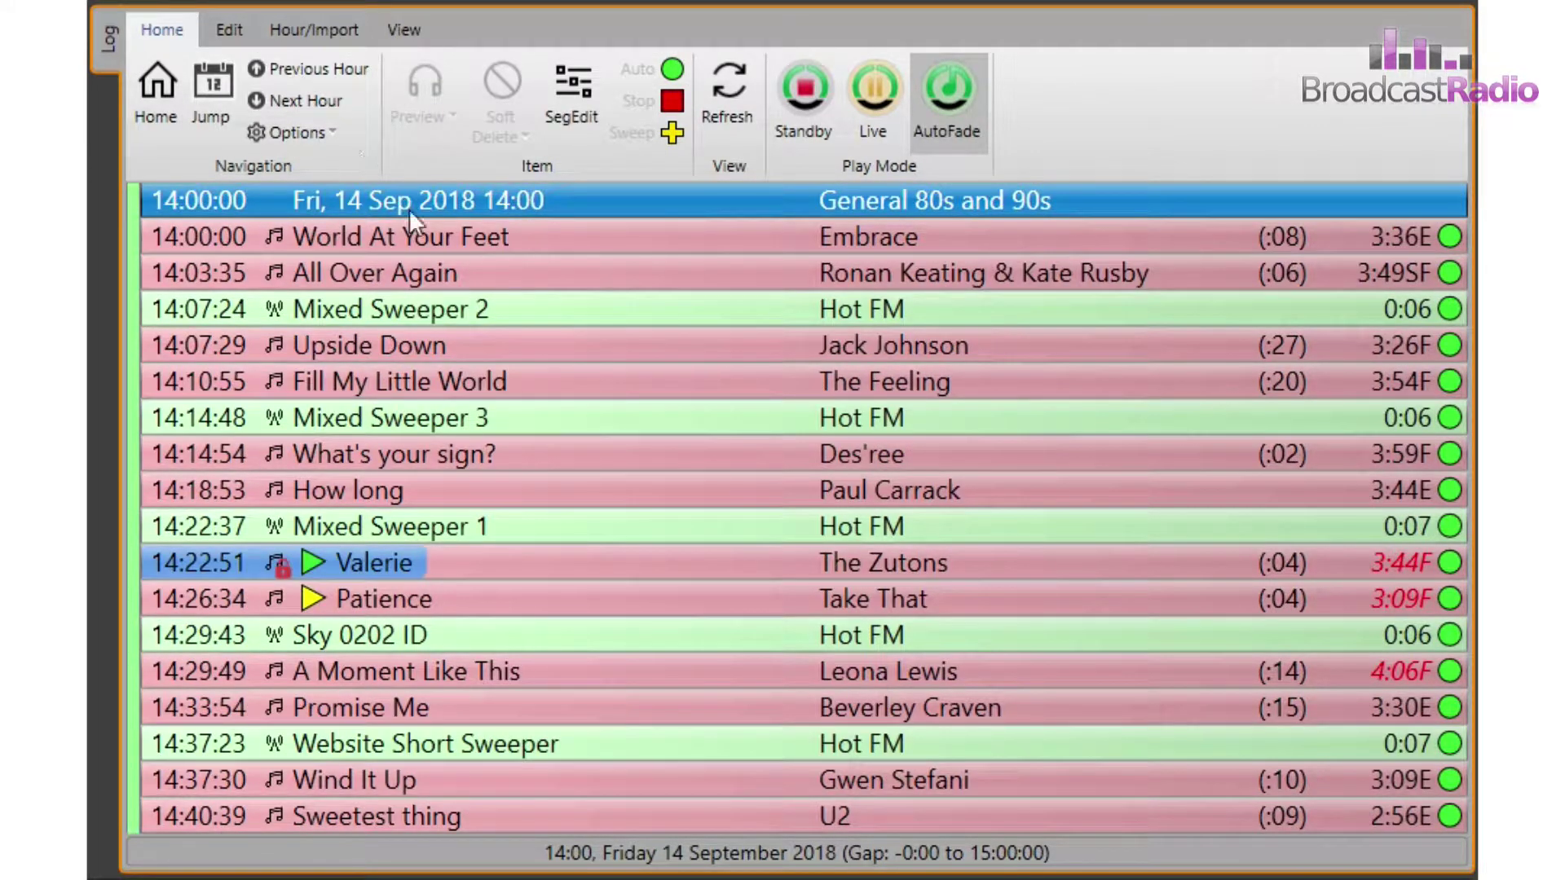
click(296, 71)
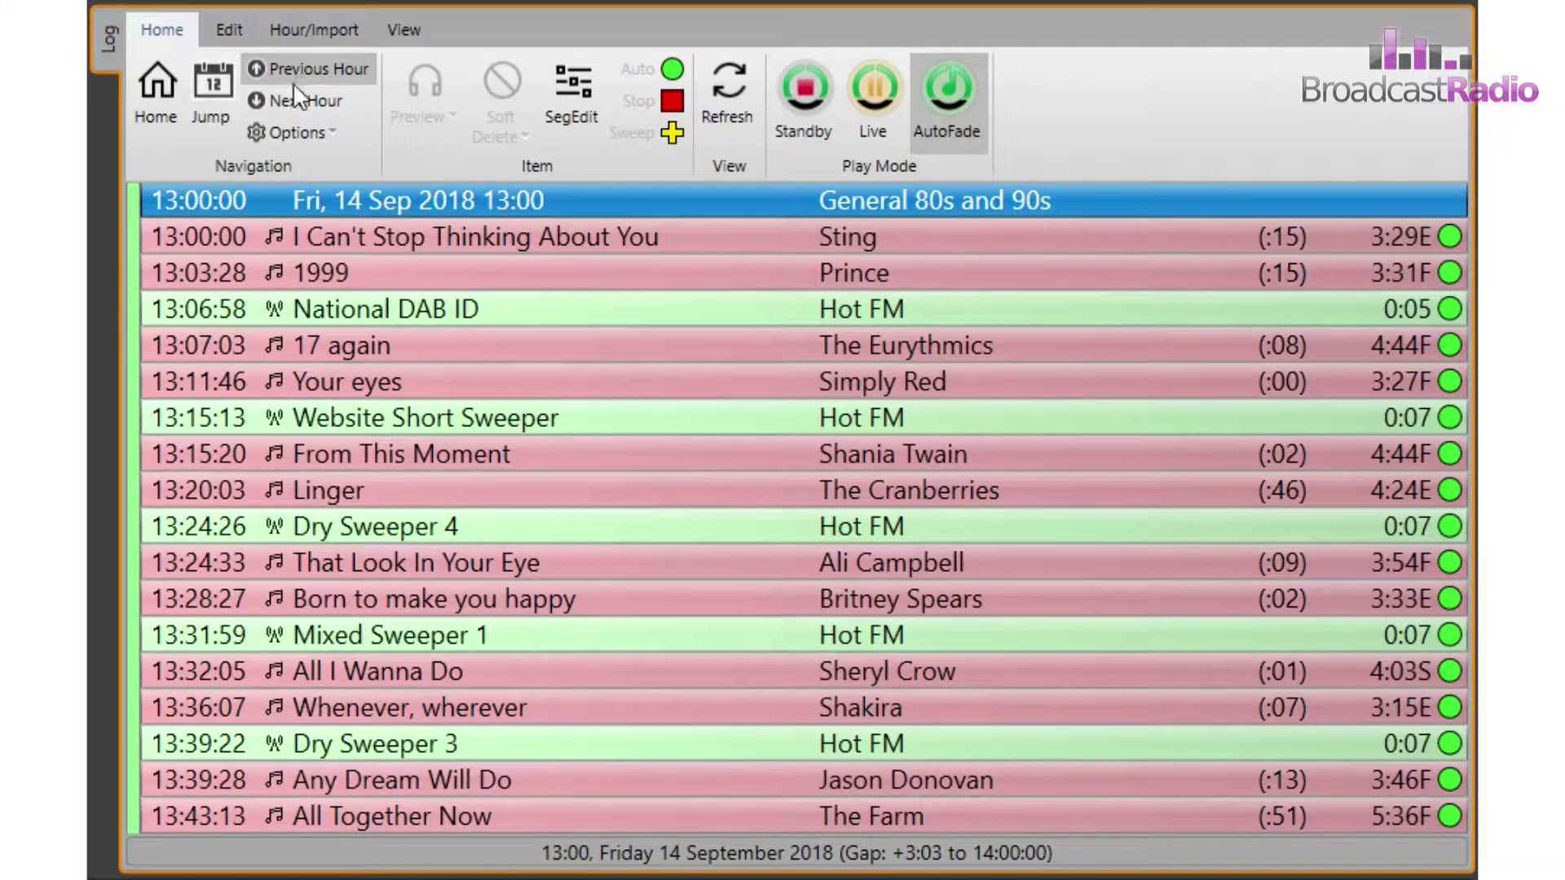
click(291, 95)
click(291, 96)
click(291, 95)
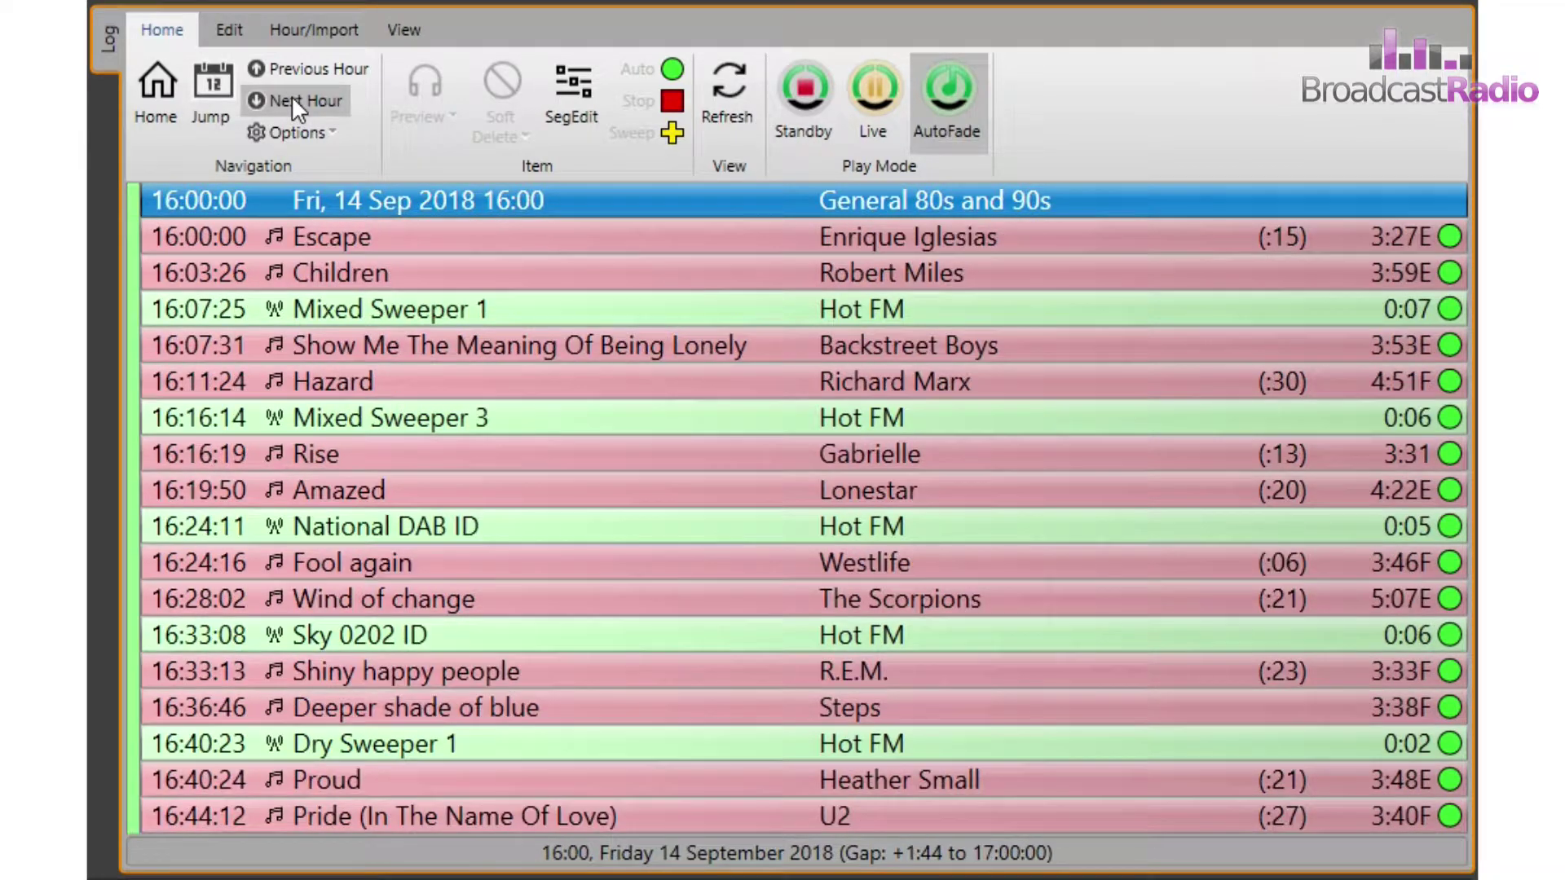
click(148, 91)
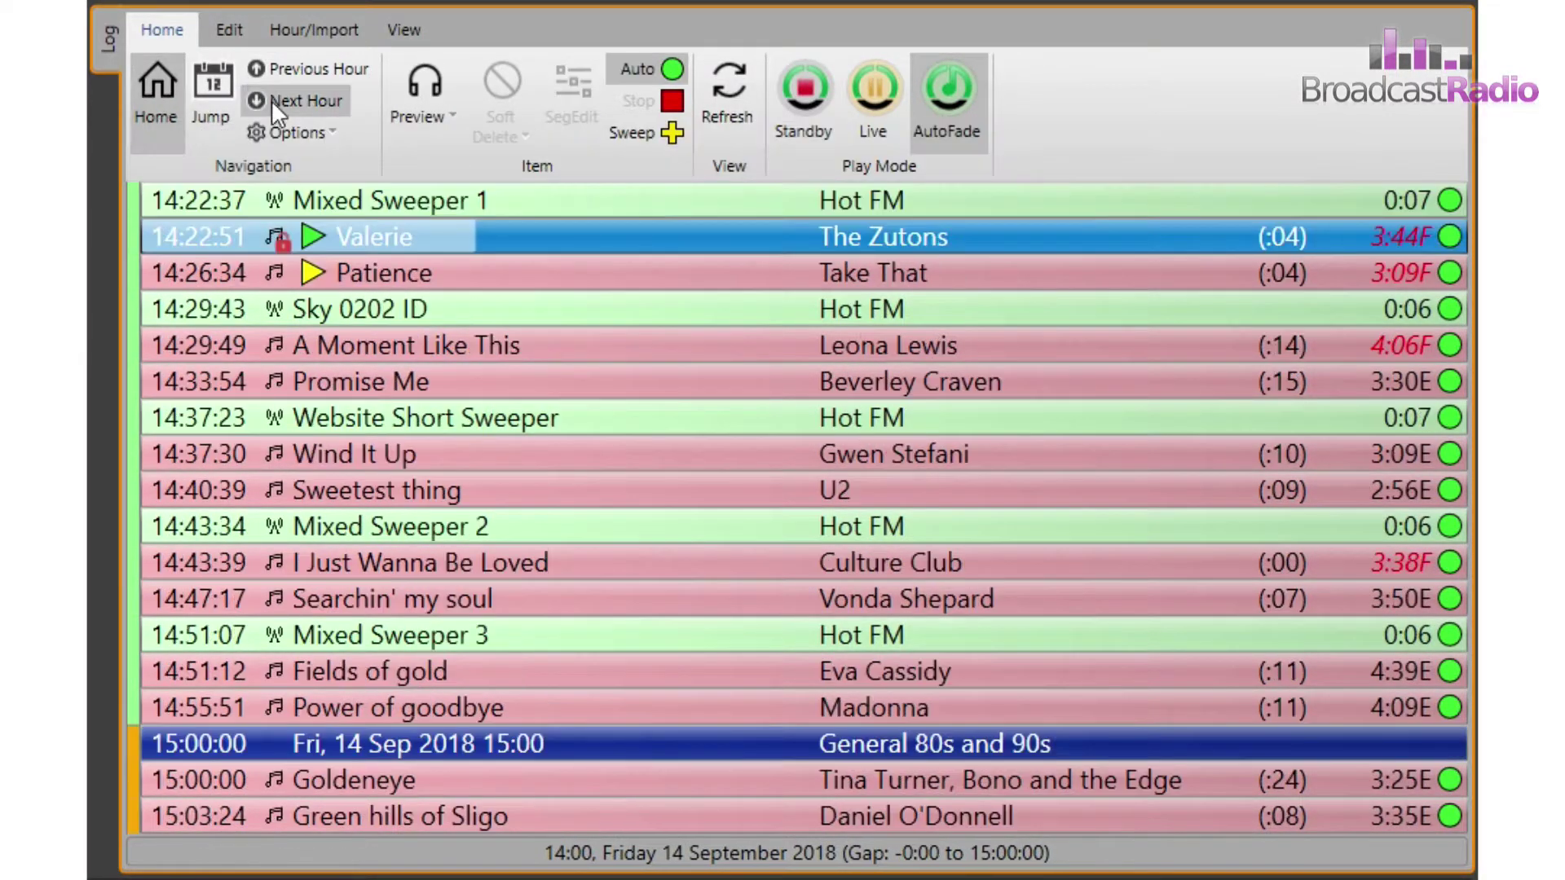
click(290, 132)
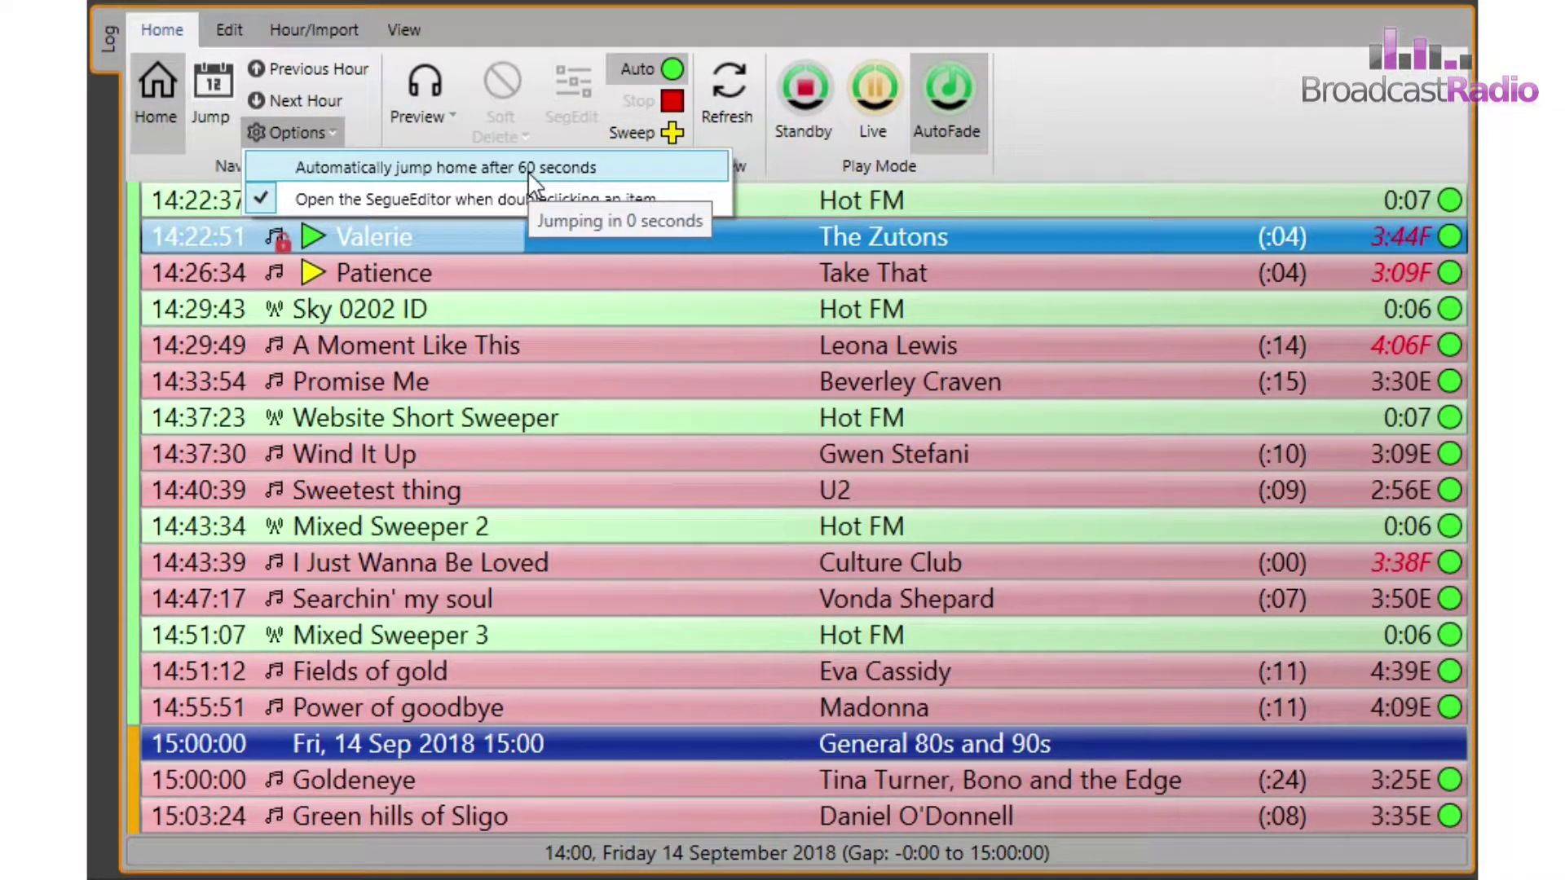
click(295, 131)
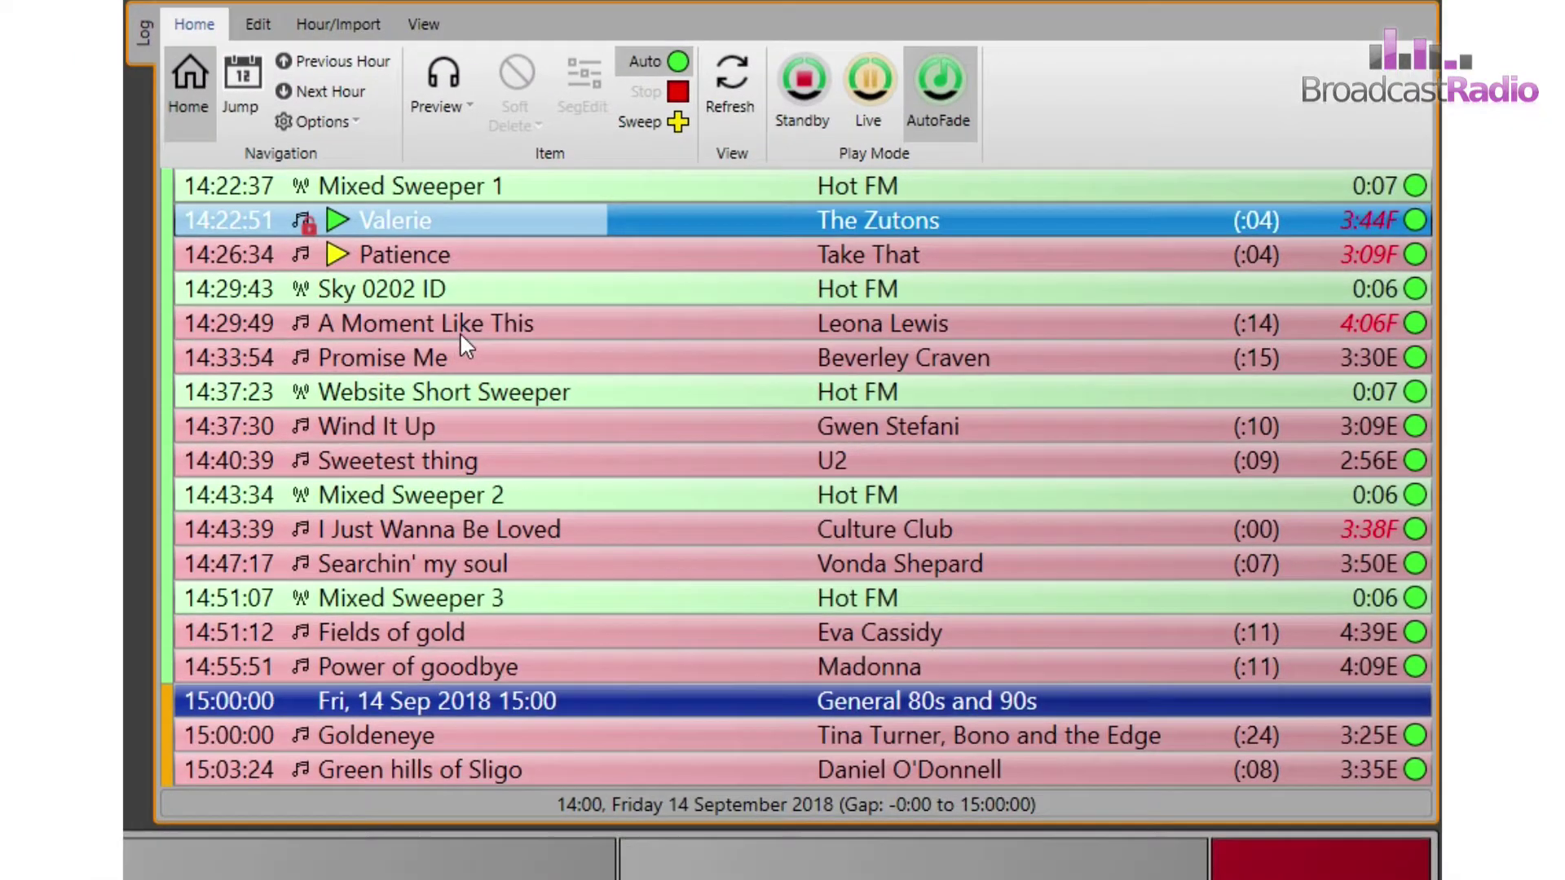
Preview "A Moment Like This" from the log and stop the preview
click(462, 343)
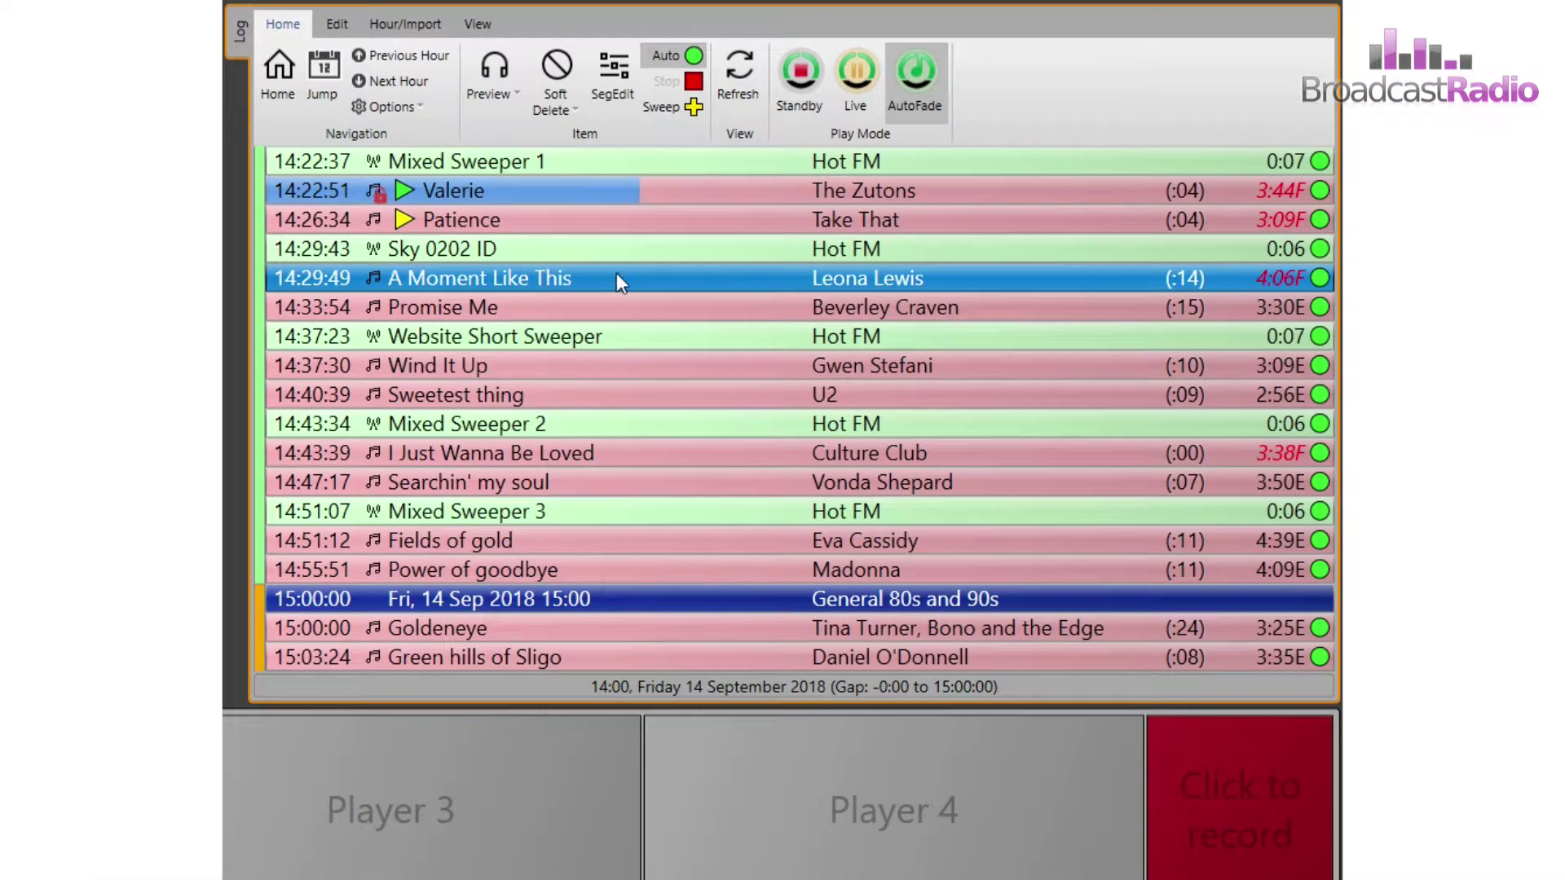
click(495, 73)
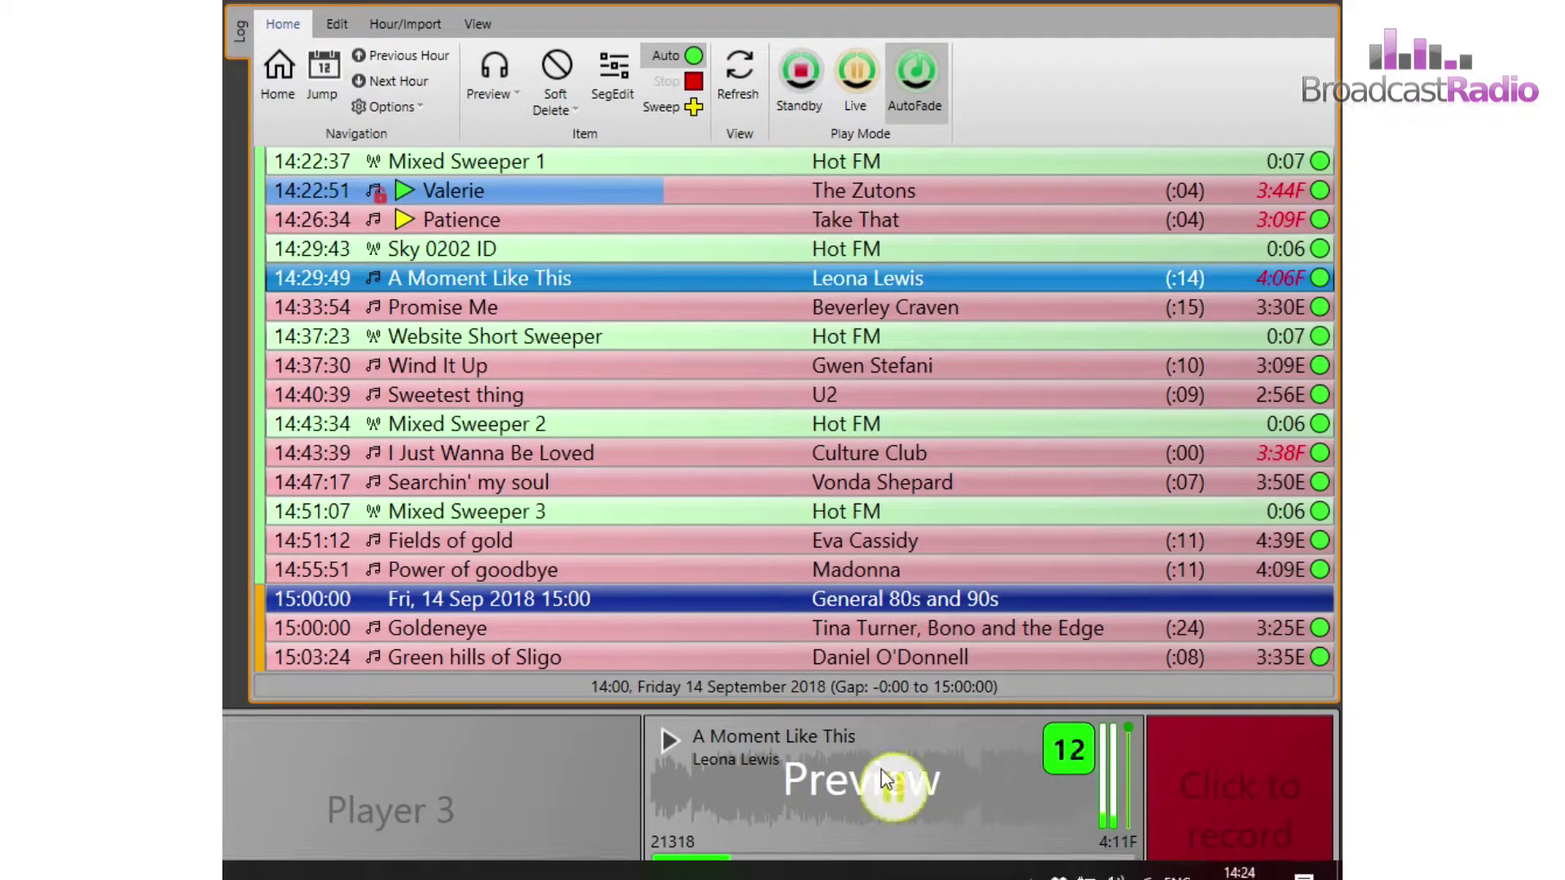
click(950, 784)
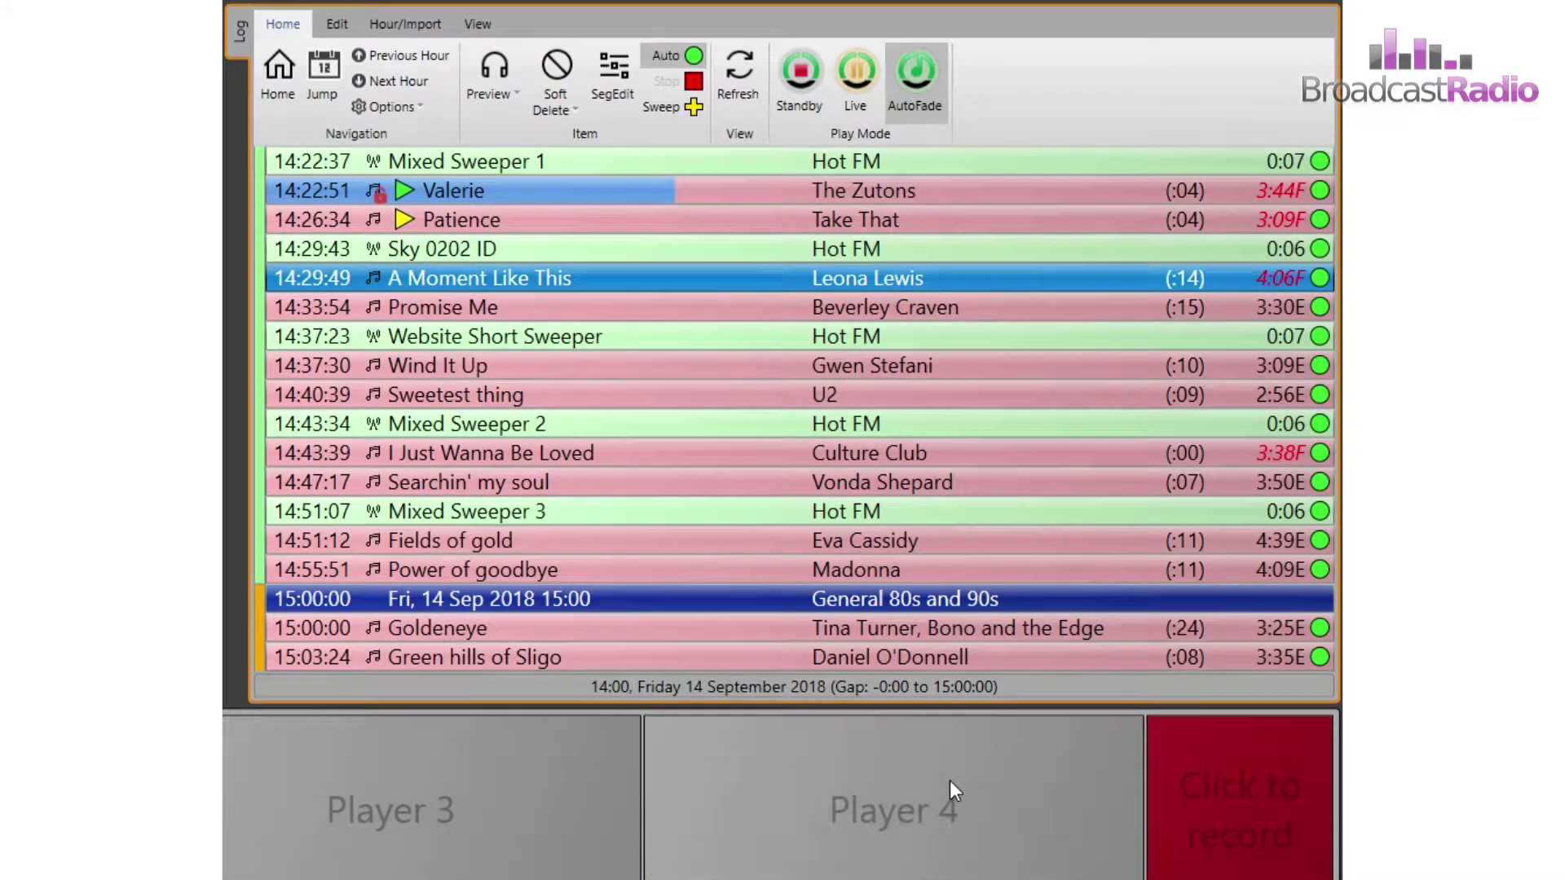
Preview the extro of "A Moment Like This" and close the preview player
click(504, 91)
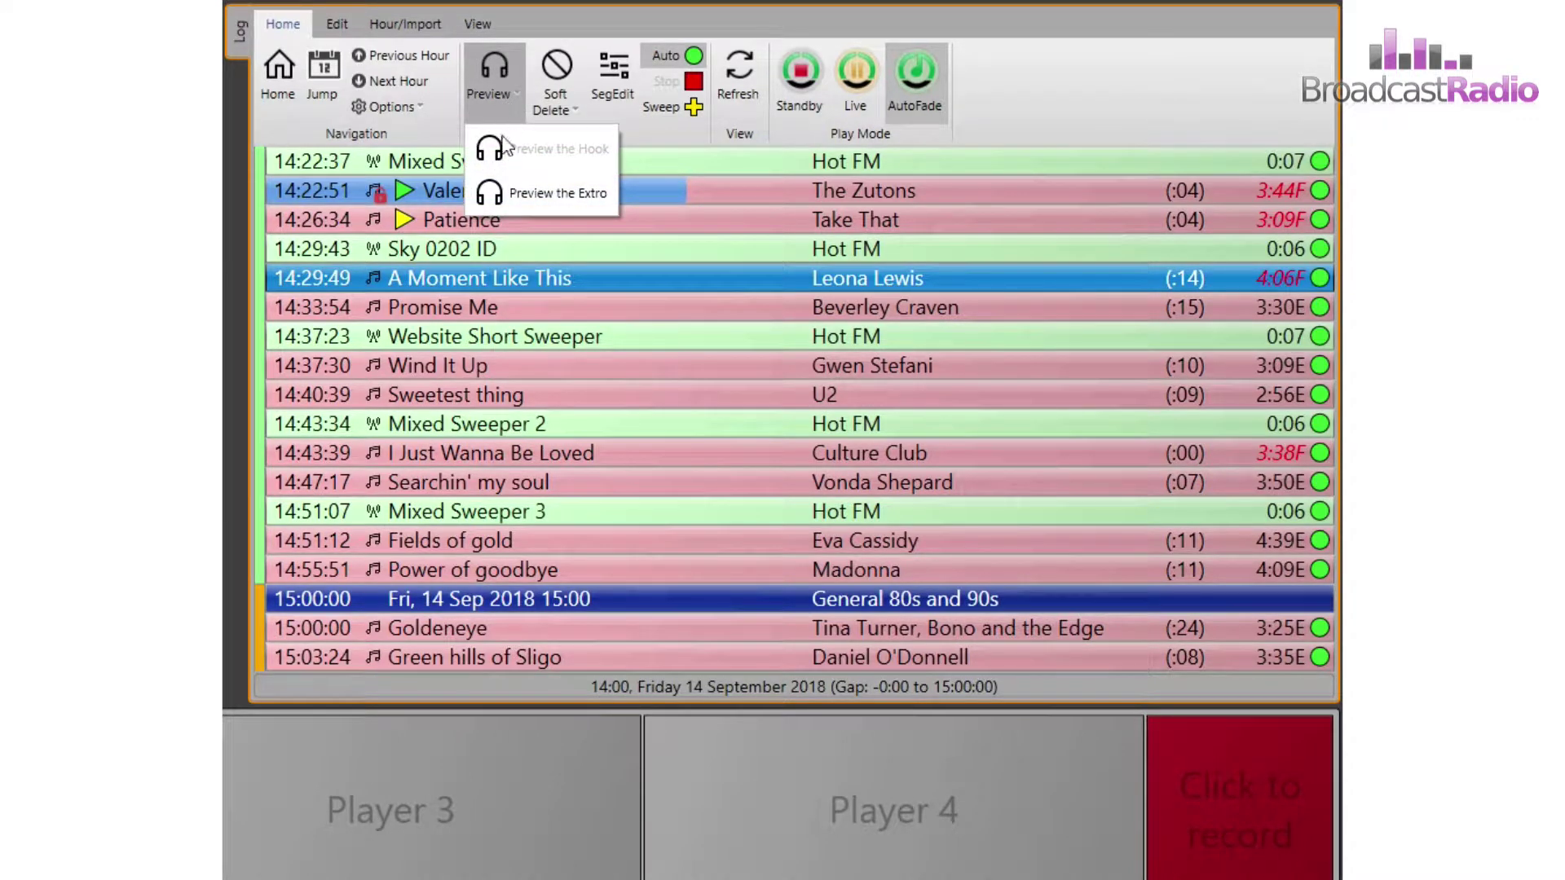
click(528, 196)
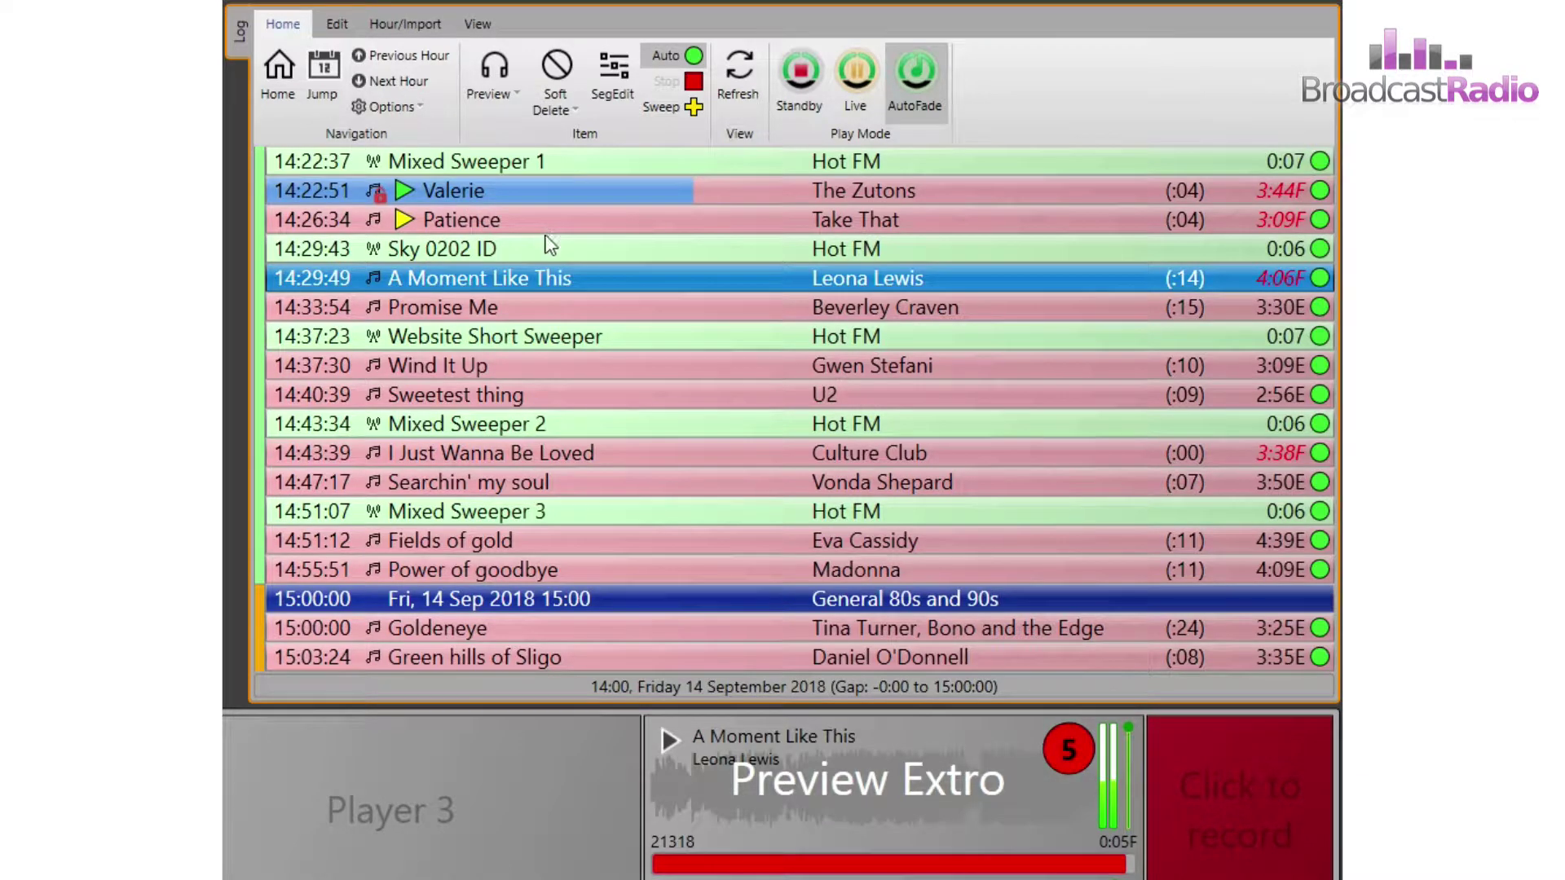
click(903, 779)
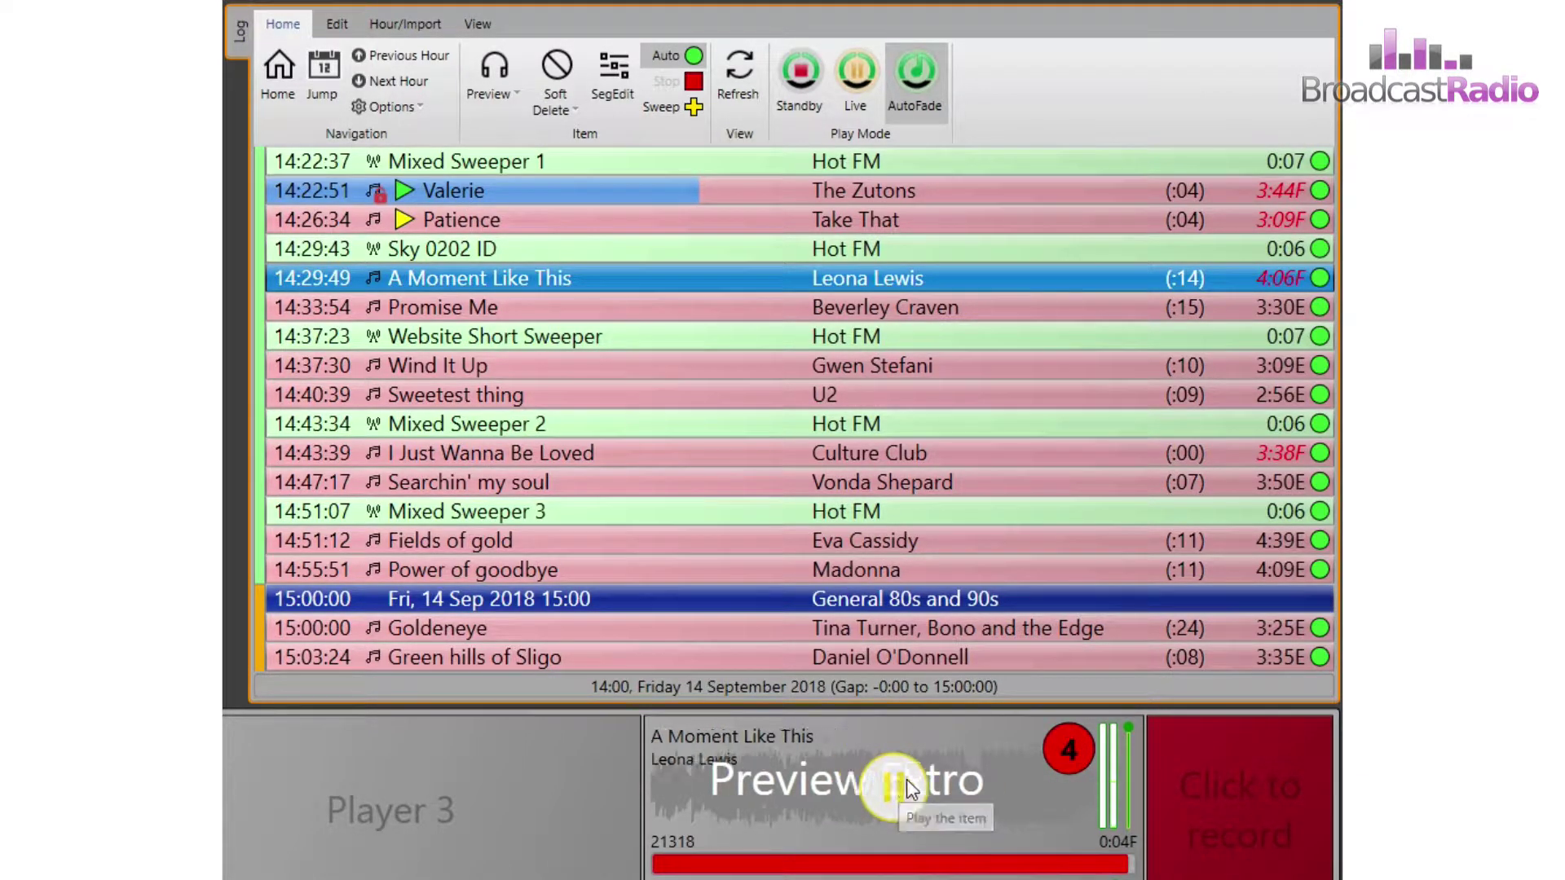
click(955, 785)
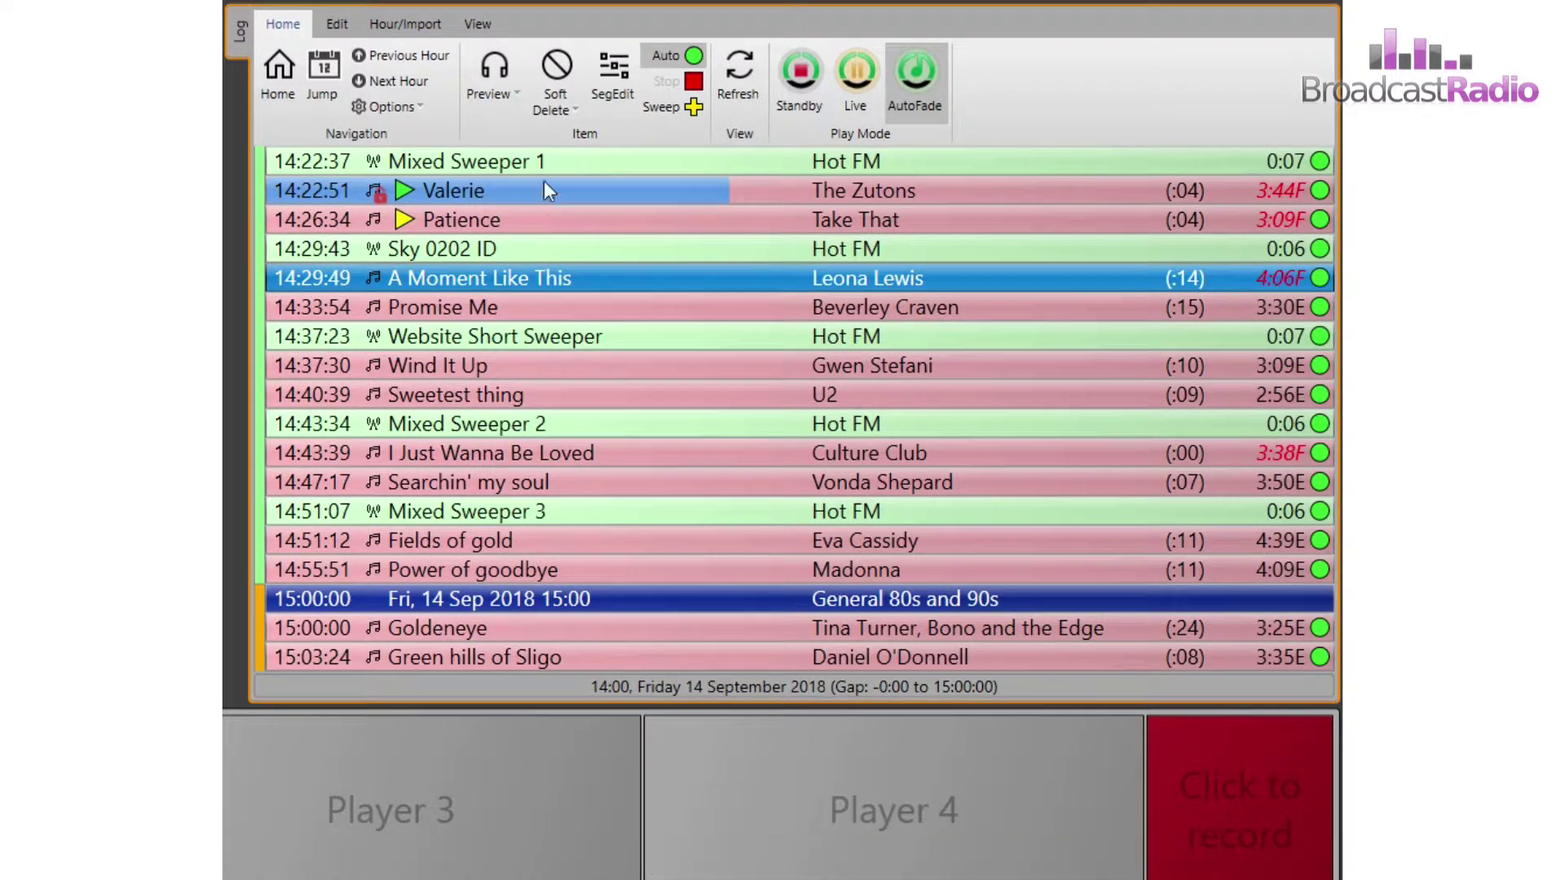
Soft-delete "A Moment Like This", restore it, and delete it from the log entirely
click(560, 68)
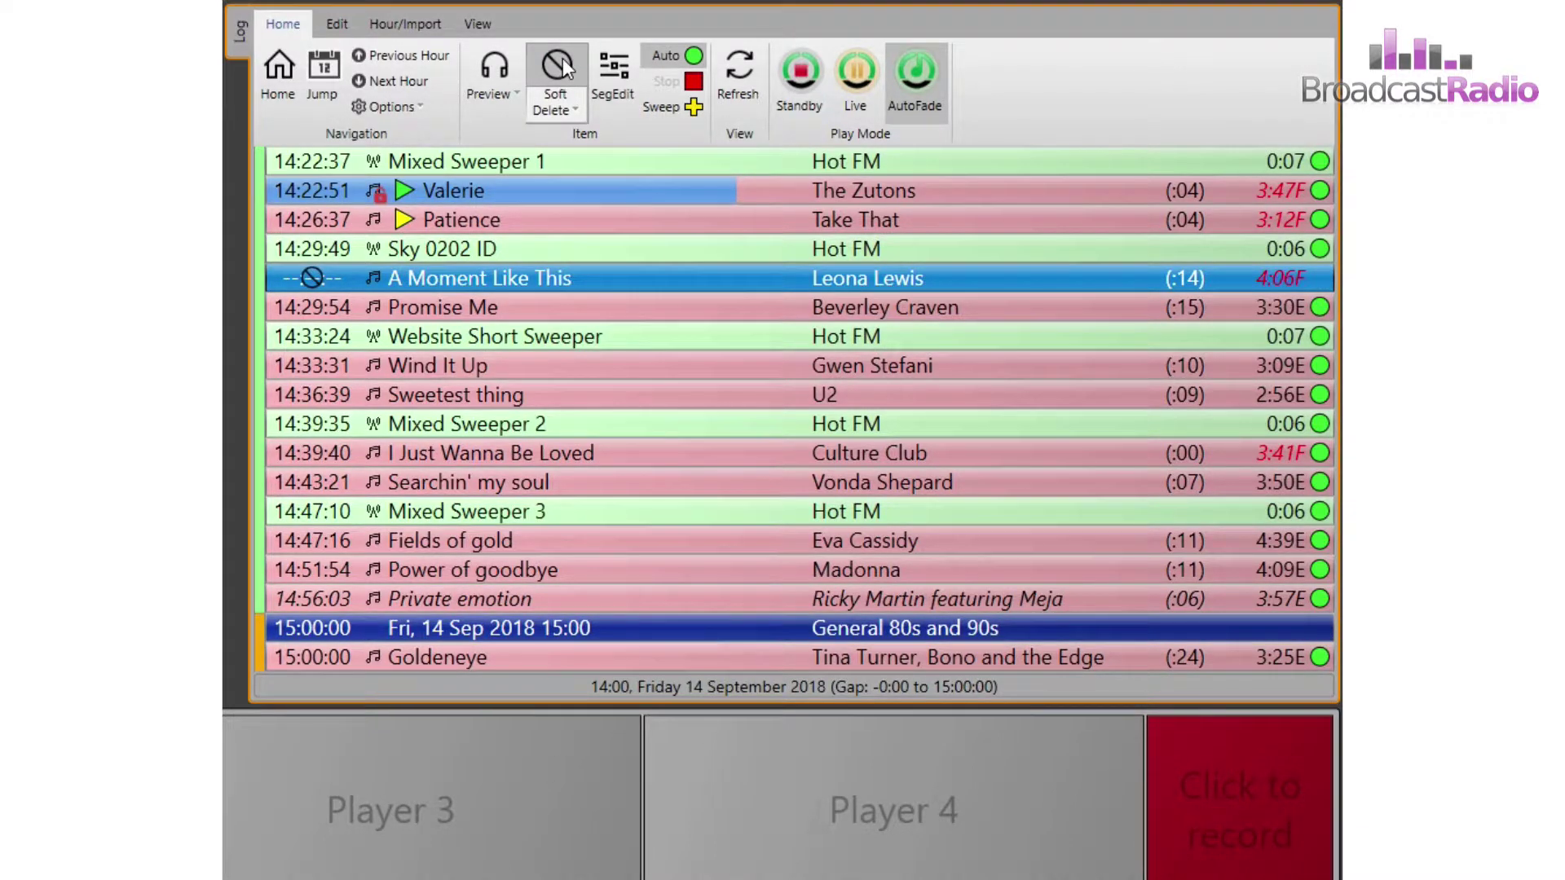
click(562, 57)
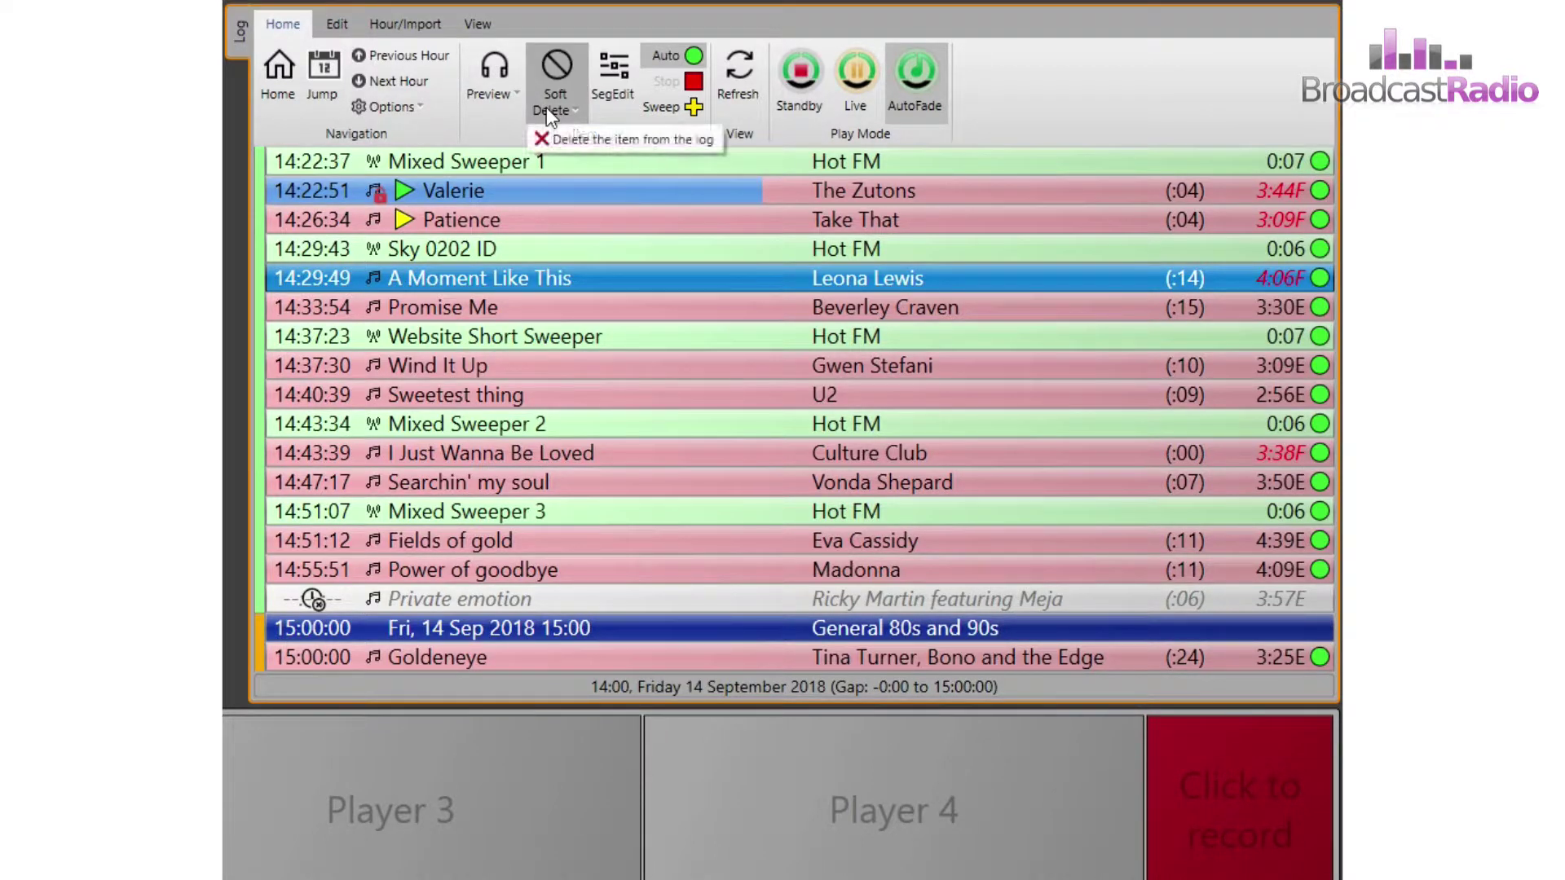
click(561, 141)
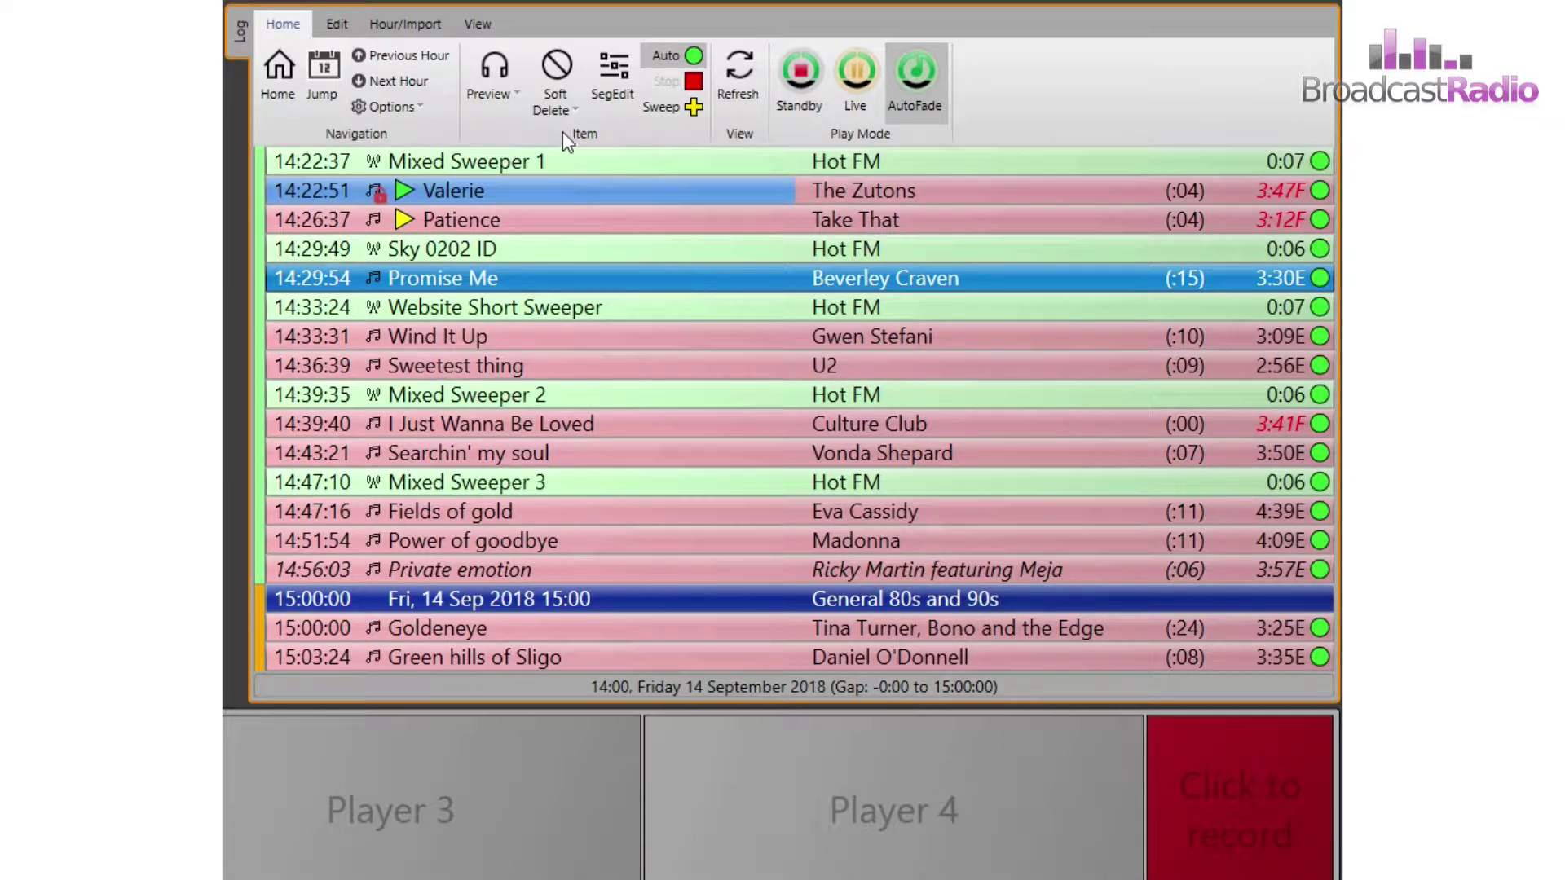
View the segue into "Promise Me" in the Segue Editor and close the editor
click(603, 76)
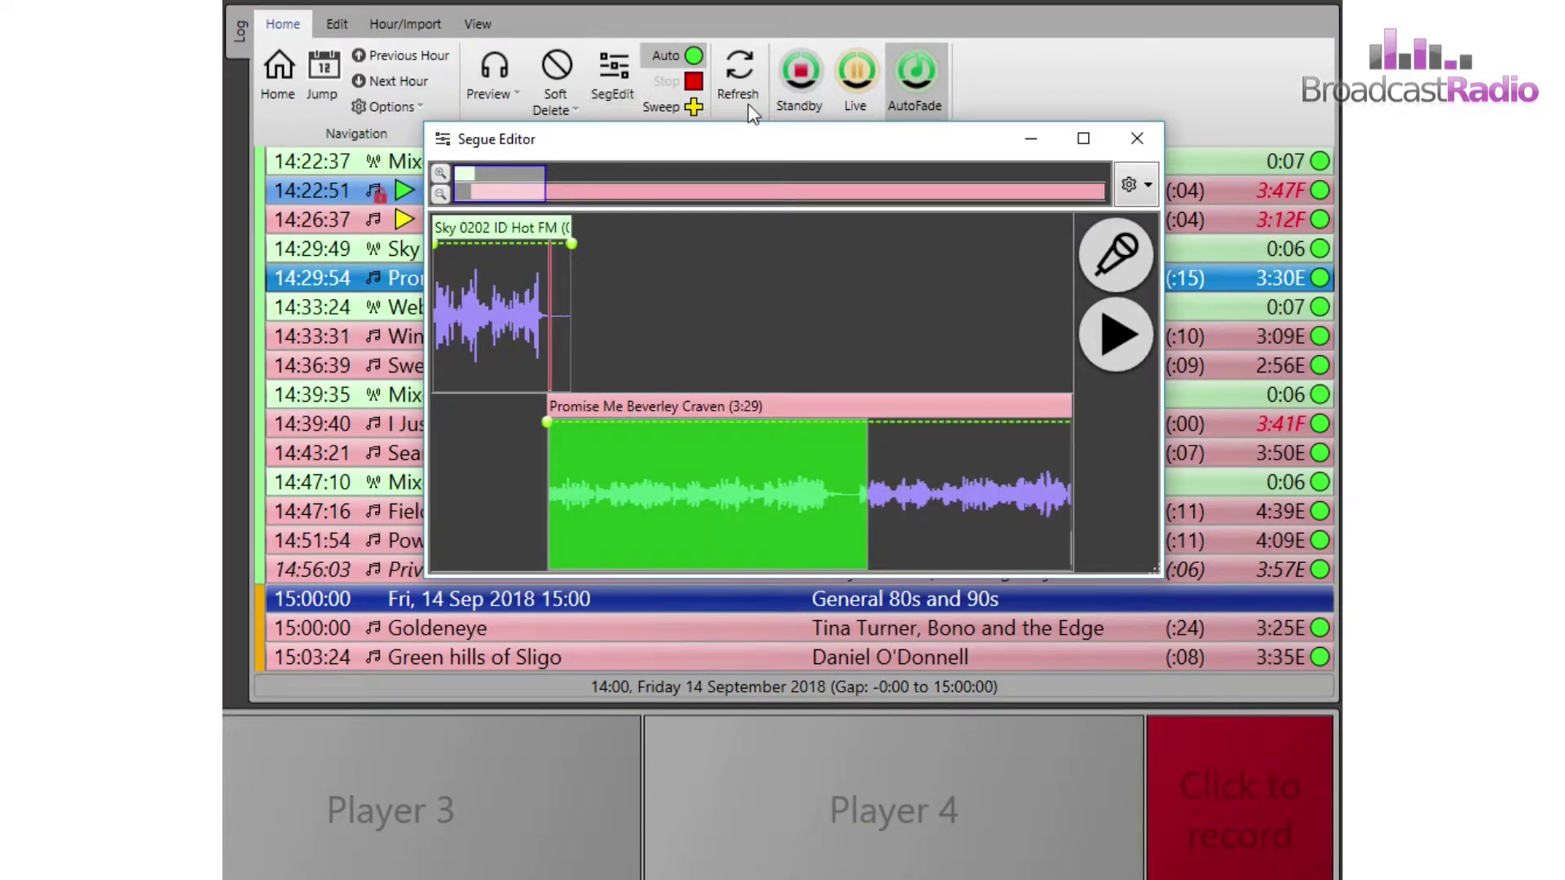
click(1141, 141)
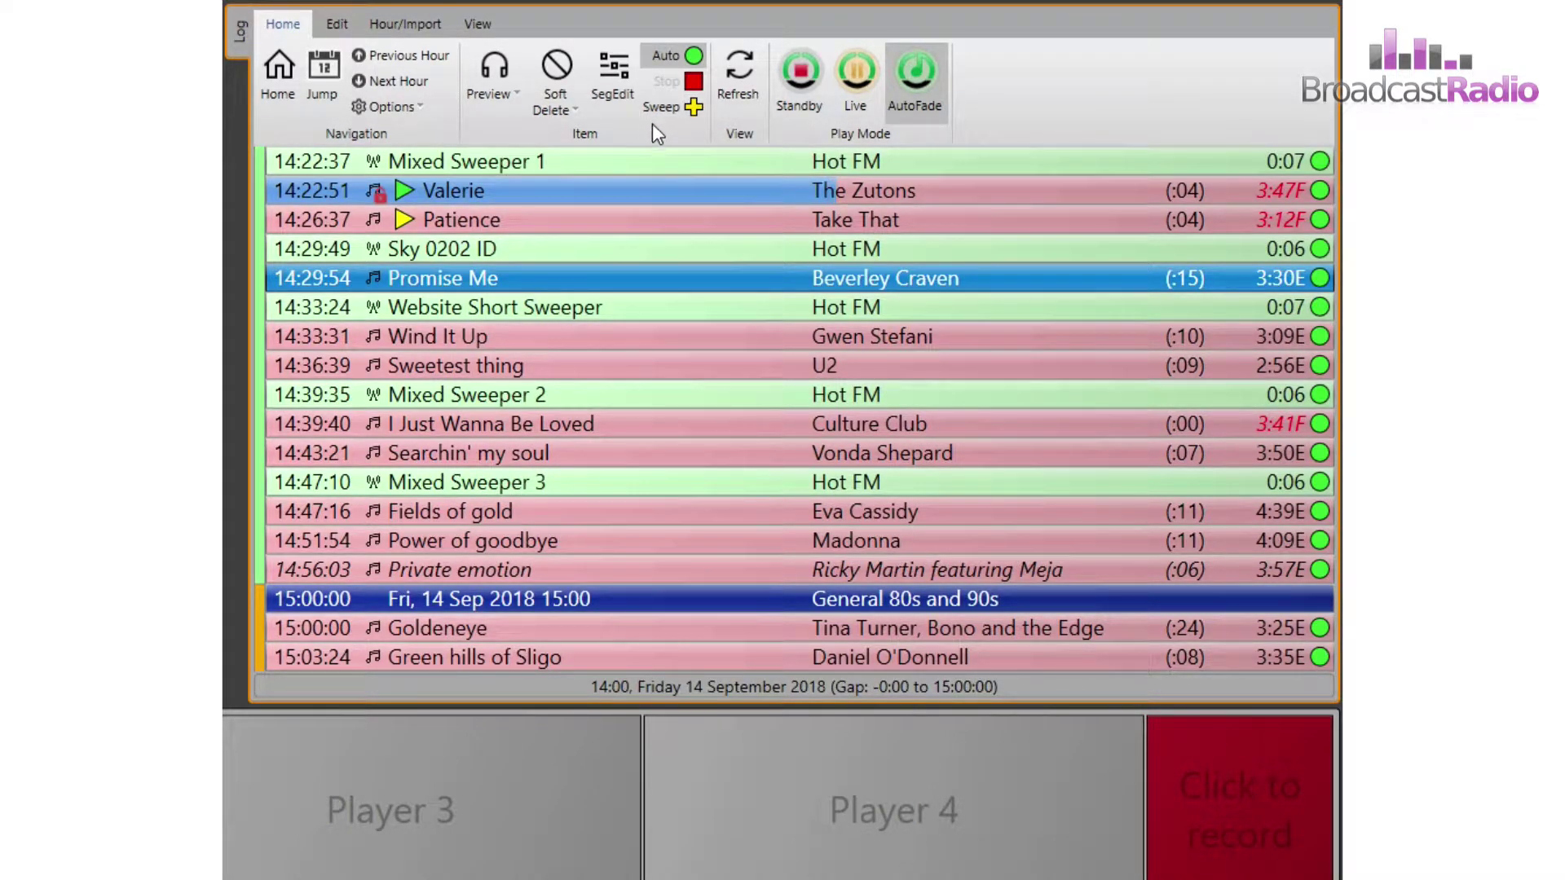
In Live play mode, try the Stop and Sweep transitions on "Promise Me" and refresh the log
click(860, 86)
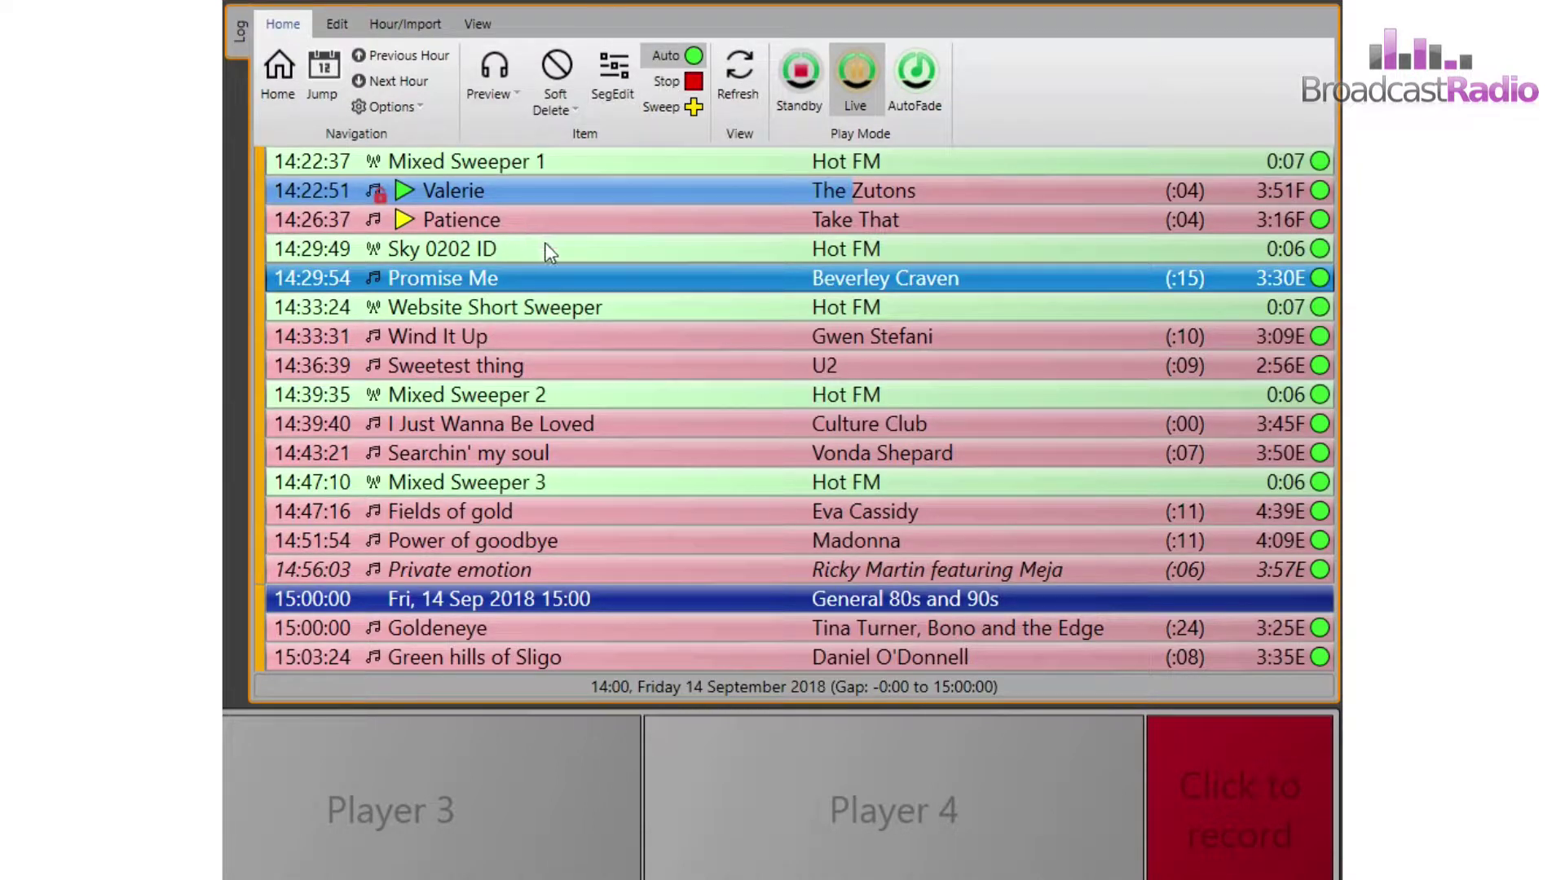
click(676, 83)
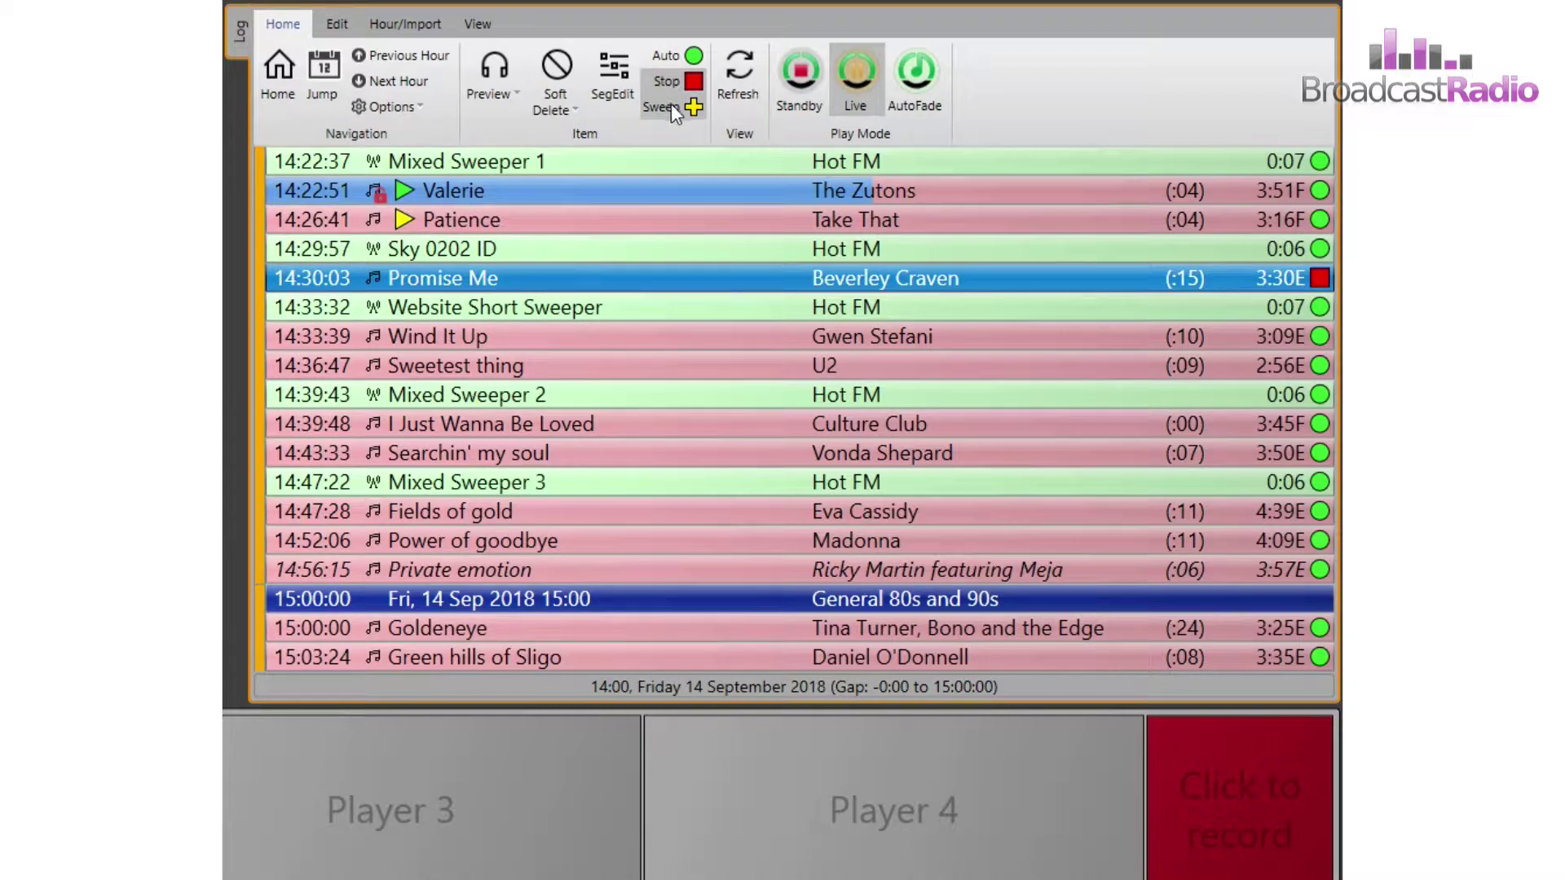
click(675, 109)
click(750, 81)
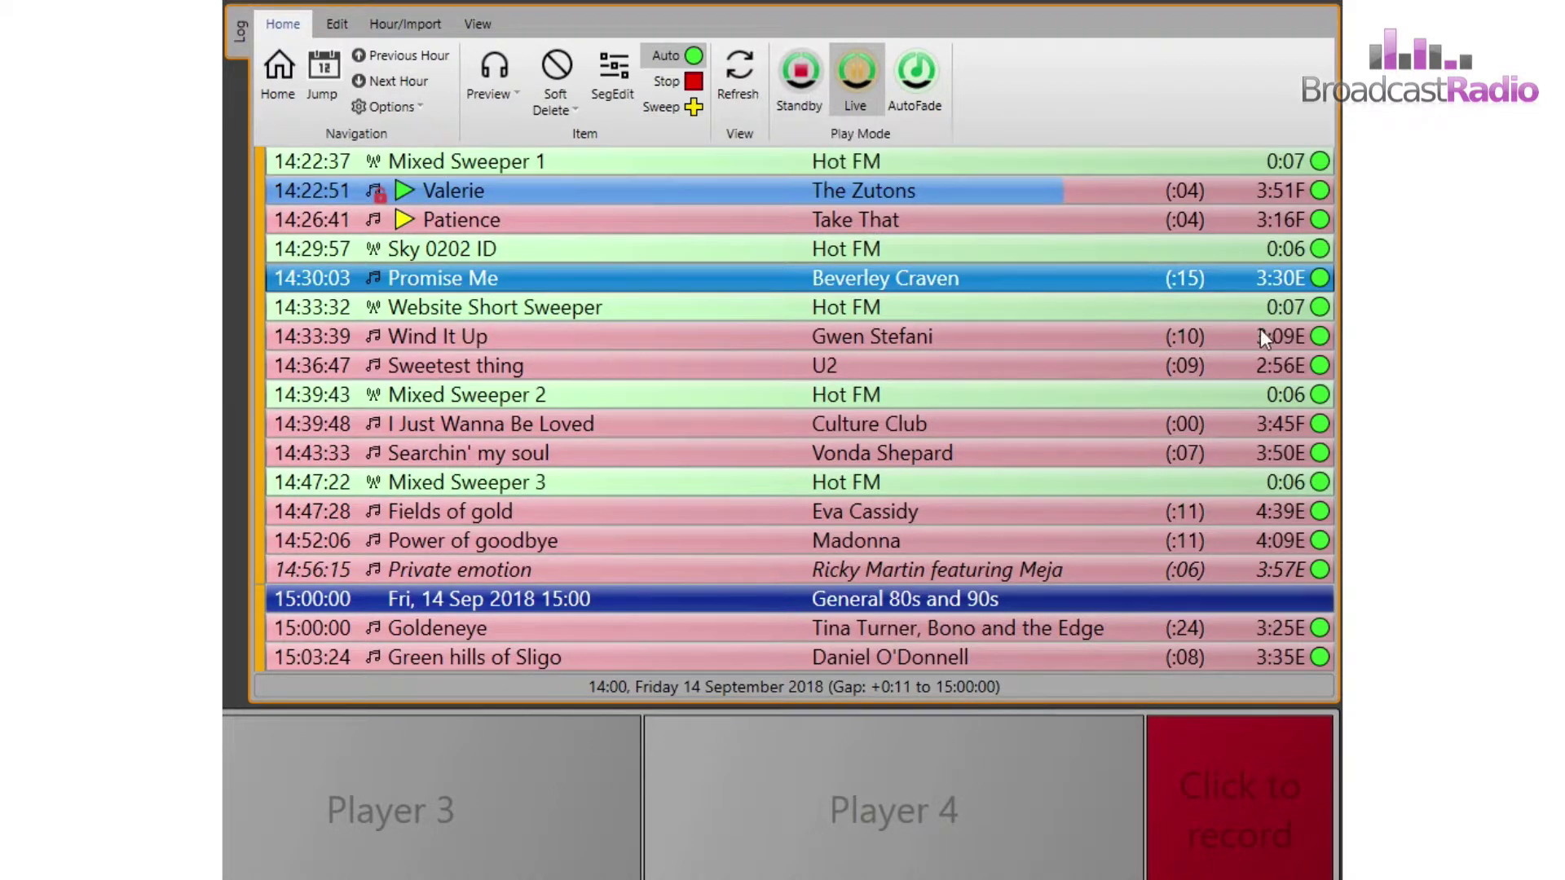
Set the transitions of "Promise Me", "Sky 0202 ID", "Patience" and "Wind It Up" to Stop directly in the log
click(1320, 278)
click(1319, 249)
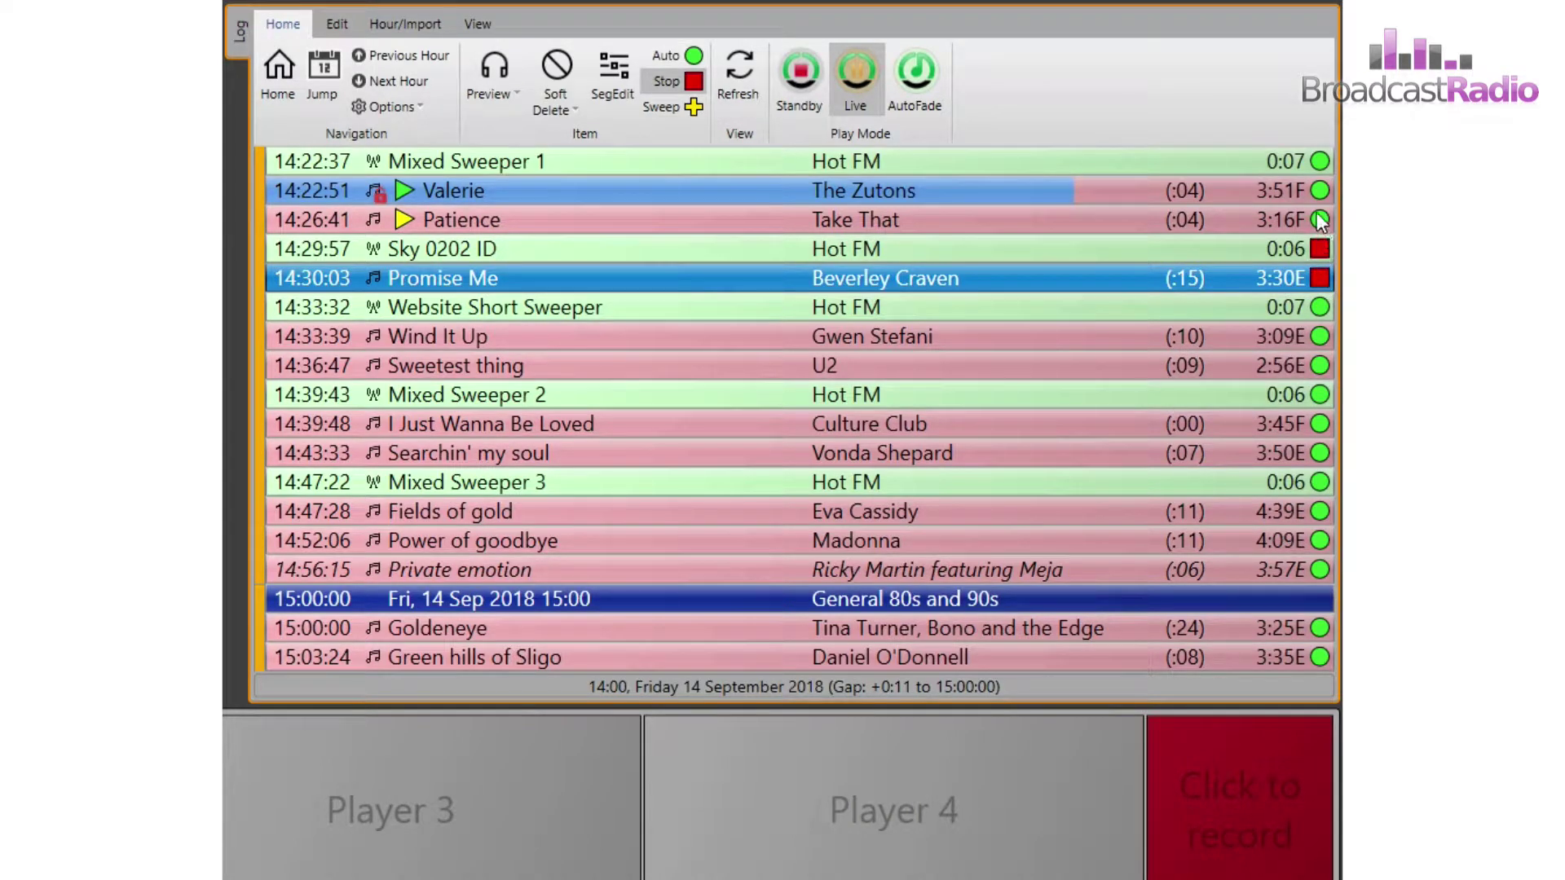
click(1320, 219)
click(1319, 336)
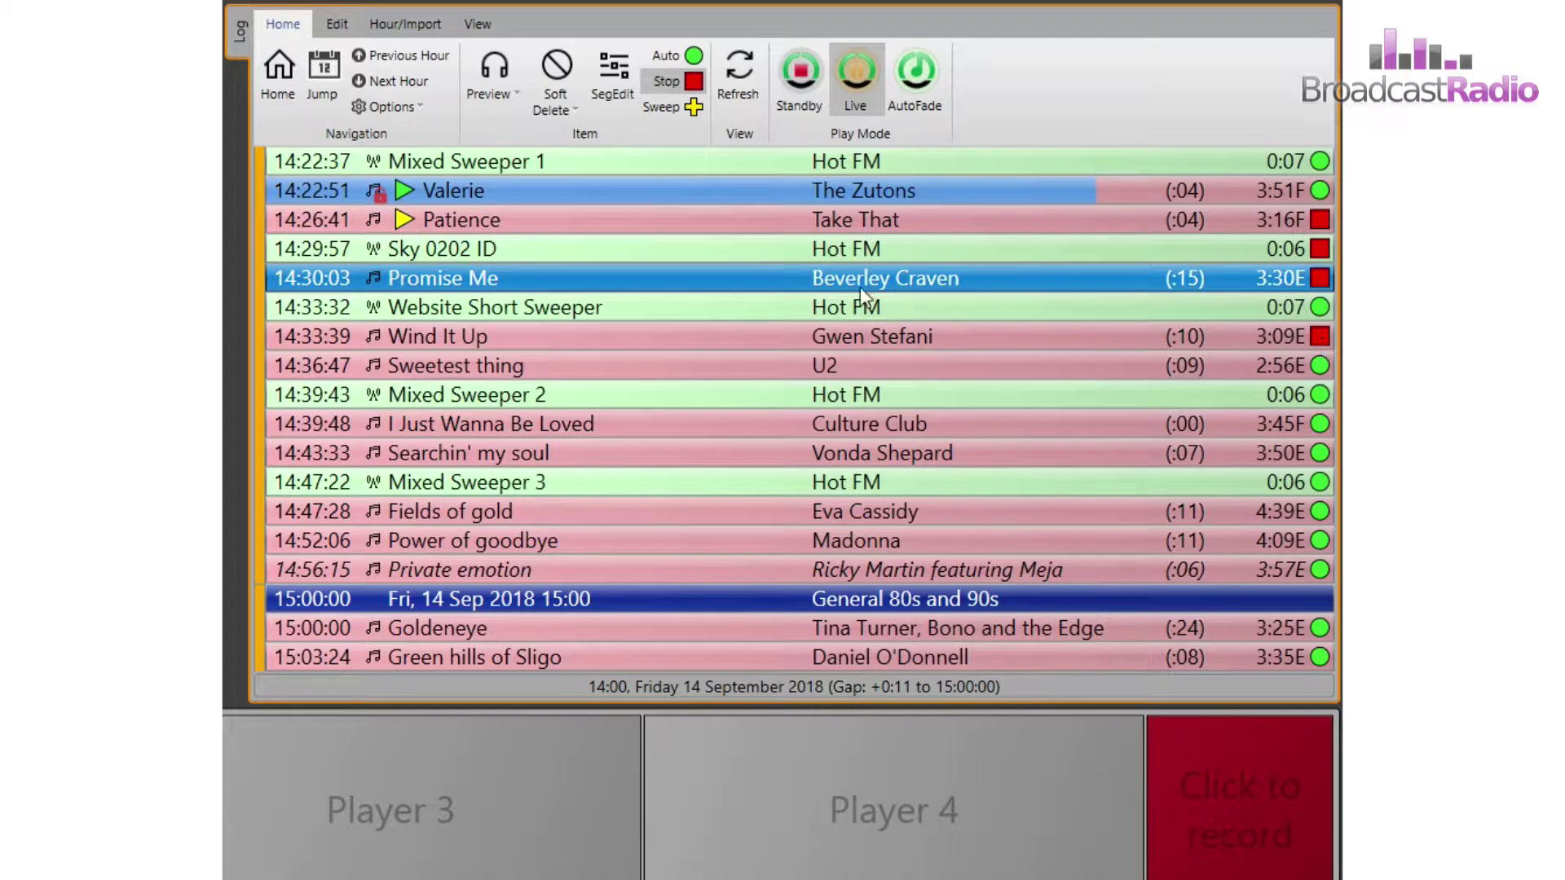
Switch the play mode to AutoFade and from there to Standby
click(923, 85)
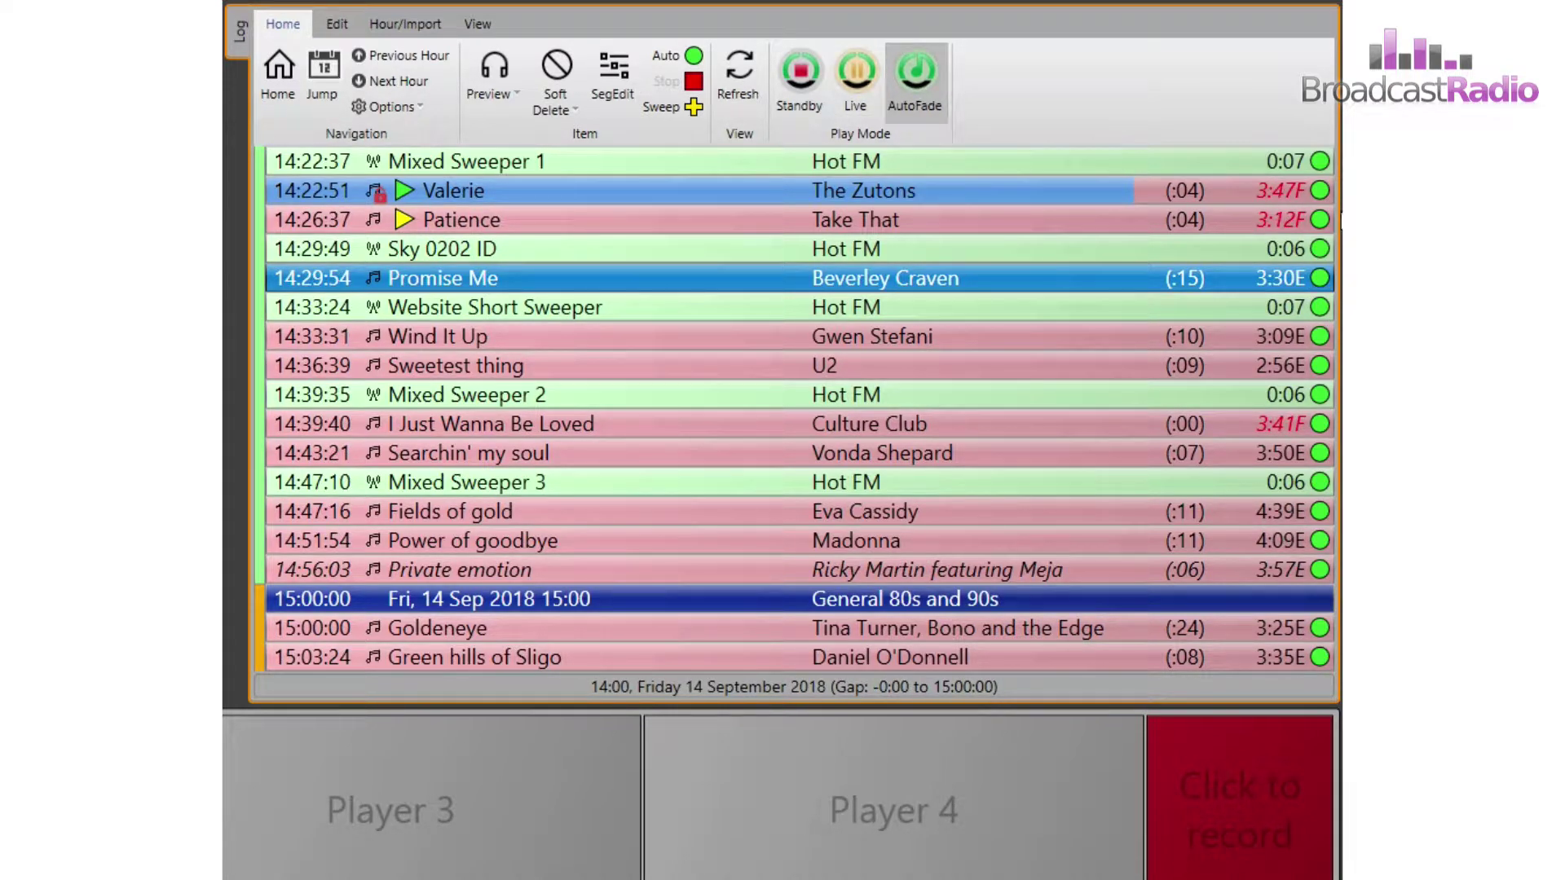
click(814, 91)
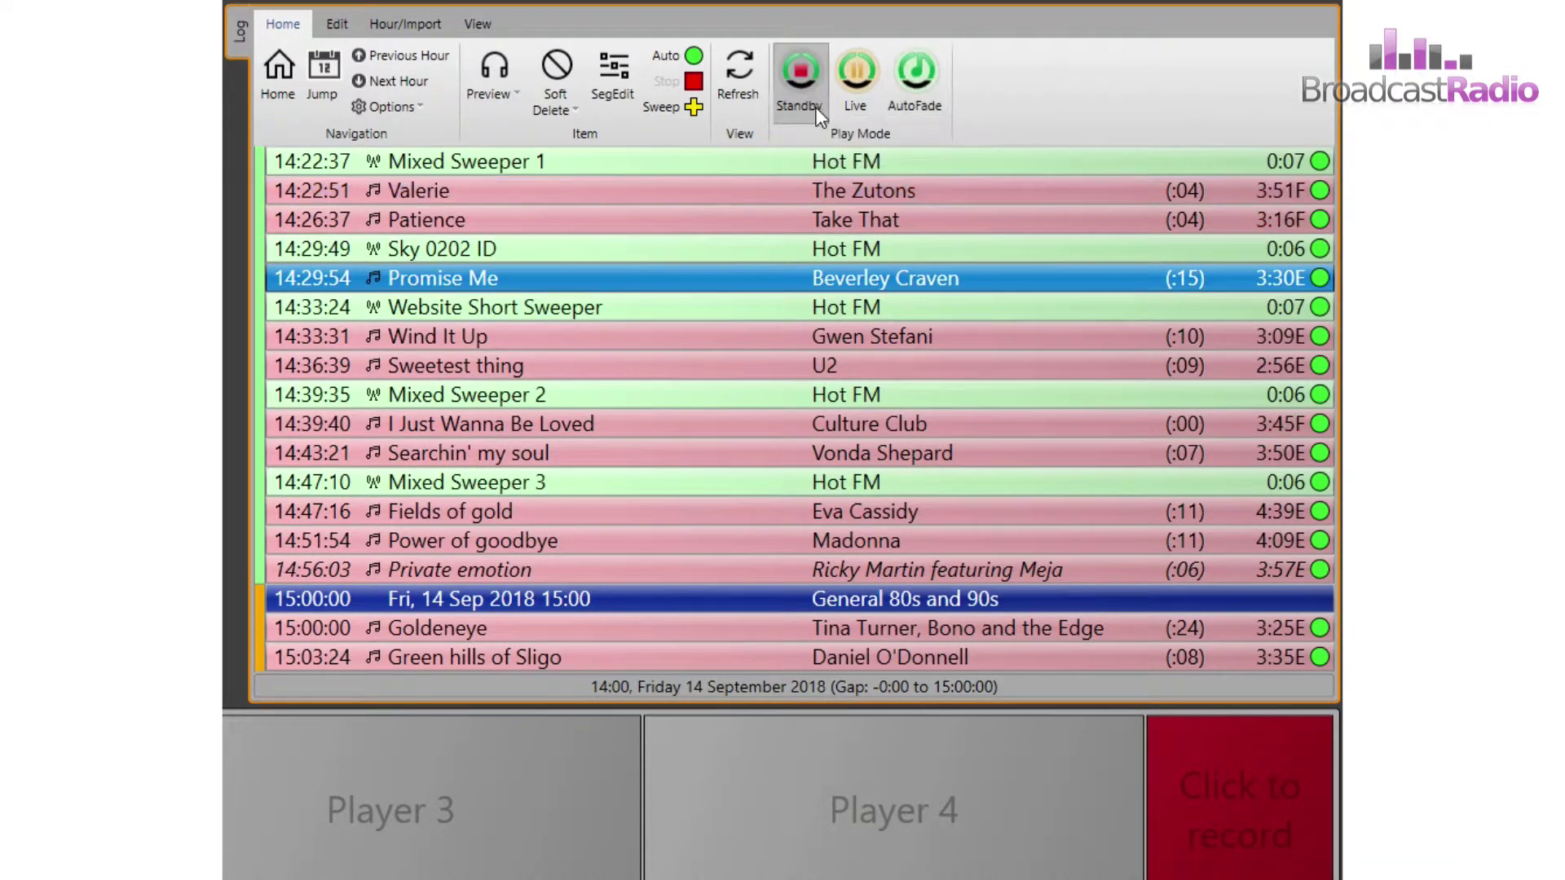
Open the item information for "Wind It Up" and examine the warnings for its position in the log
click(334, 24)
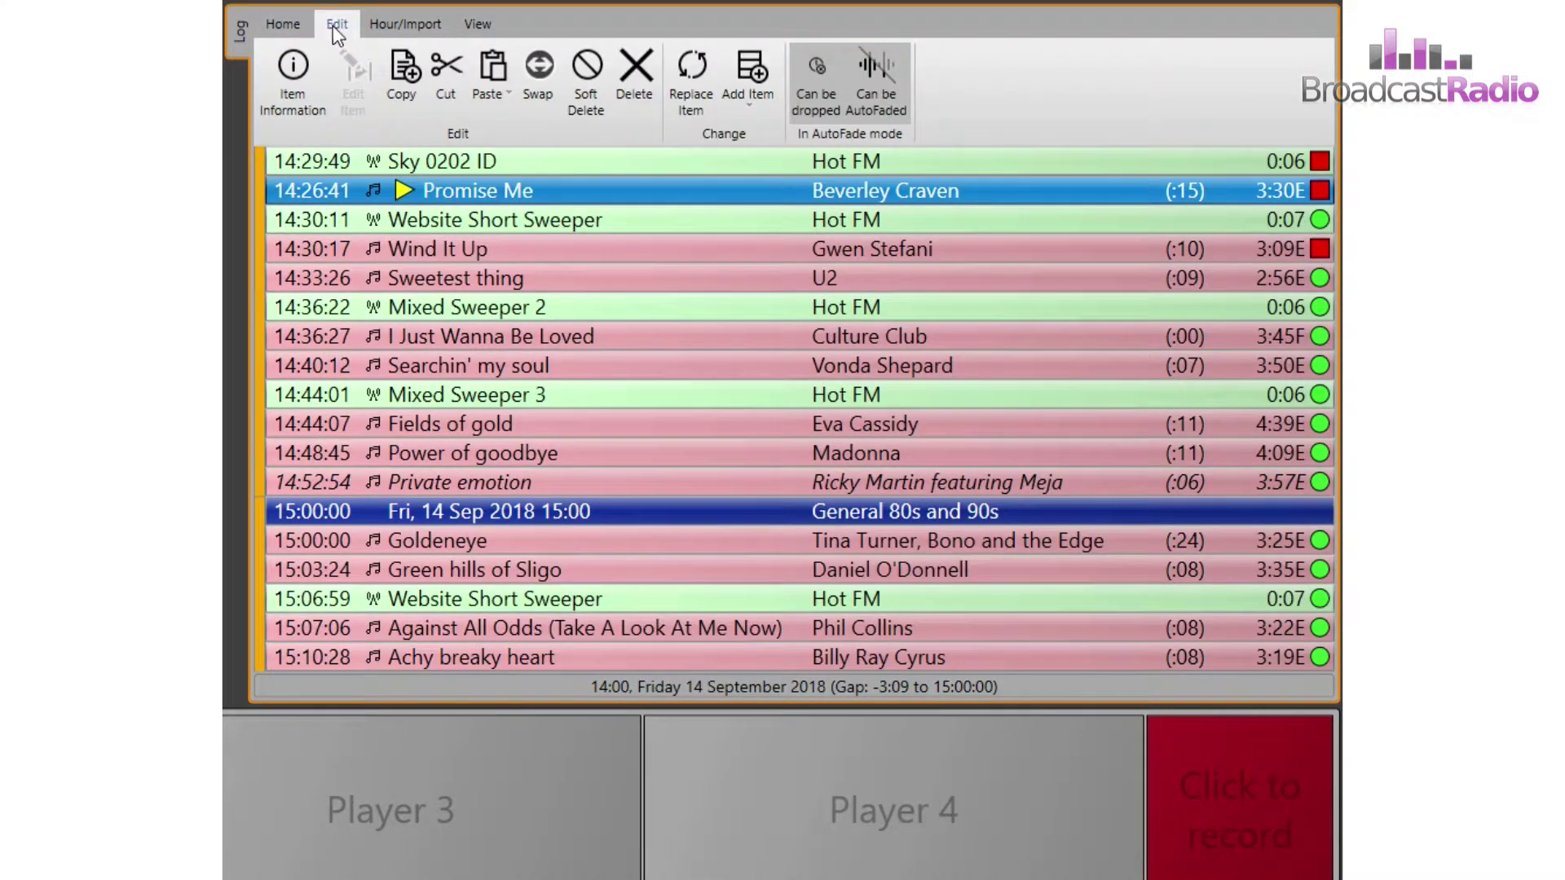
click(471, 248)
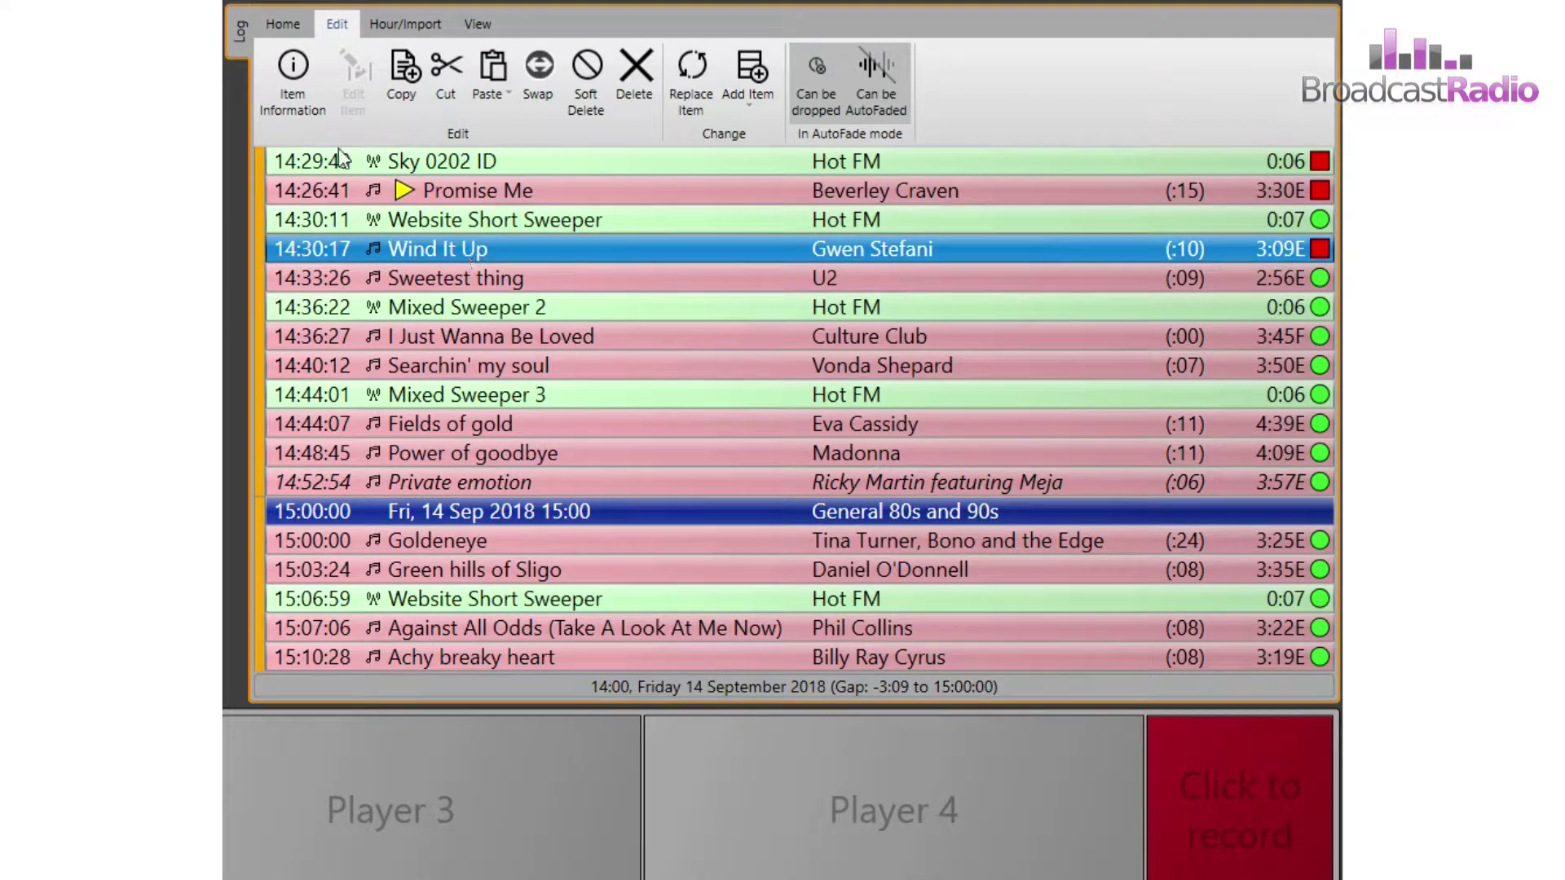
click(286, 90)
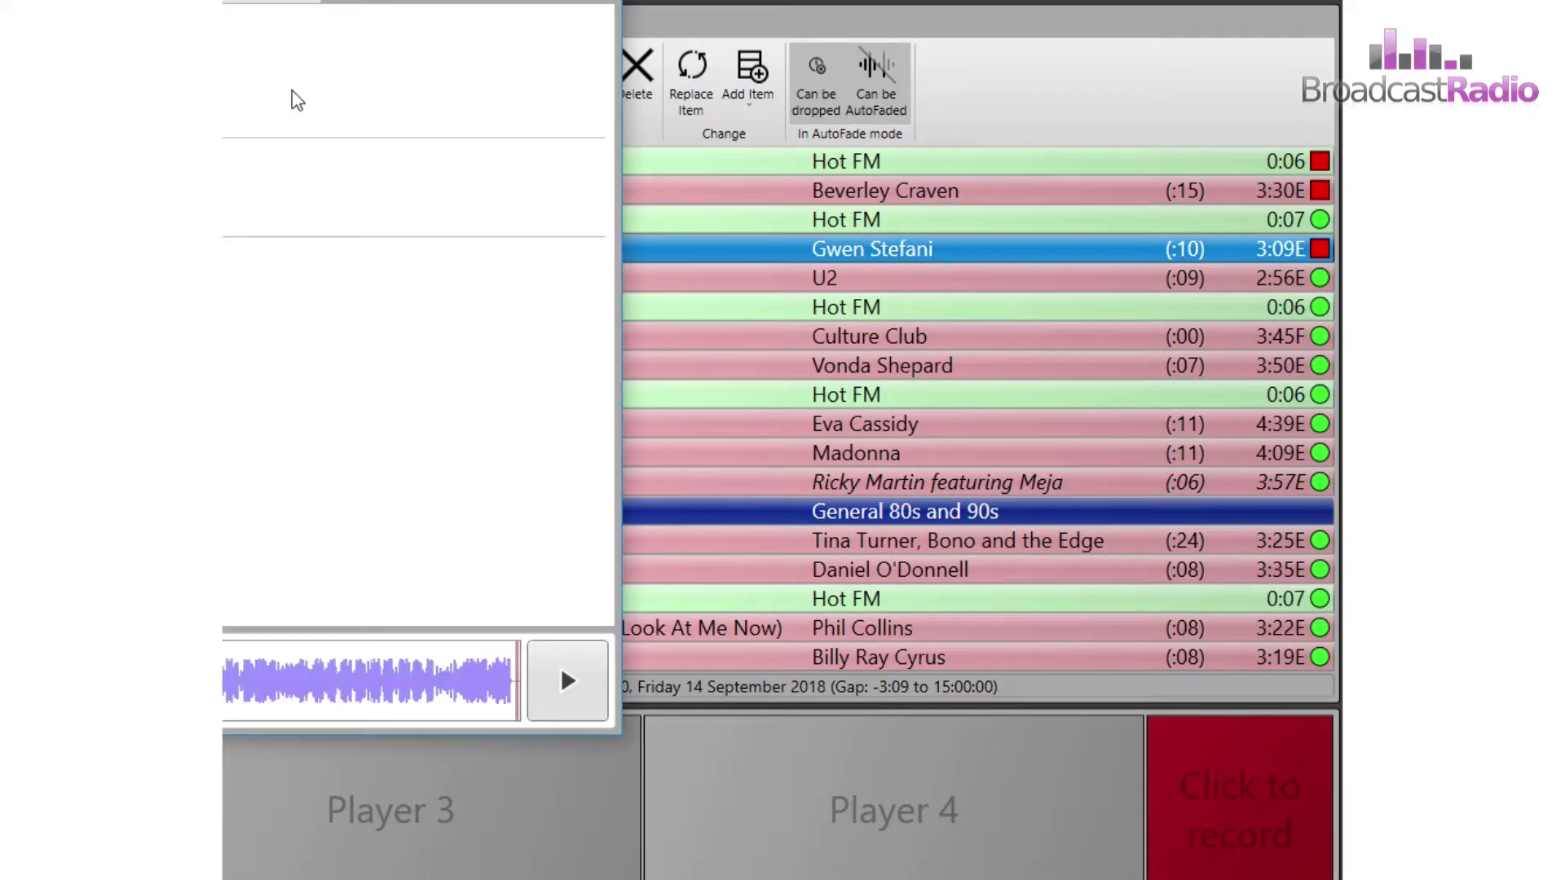
click(279, 7)
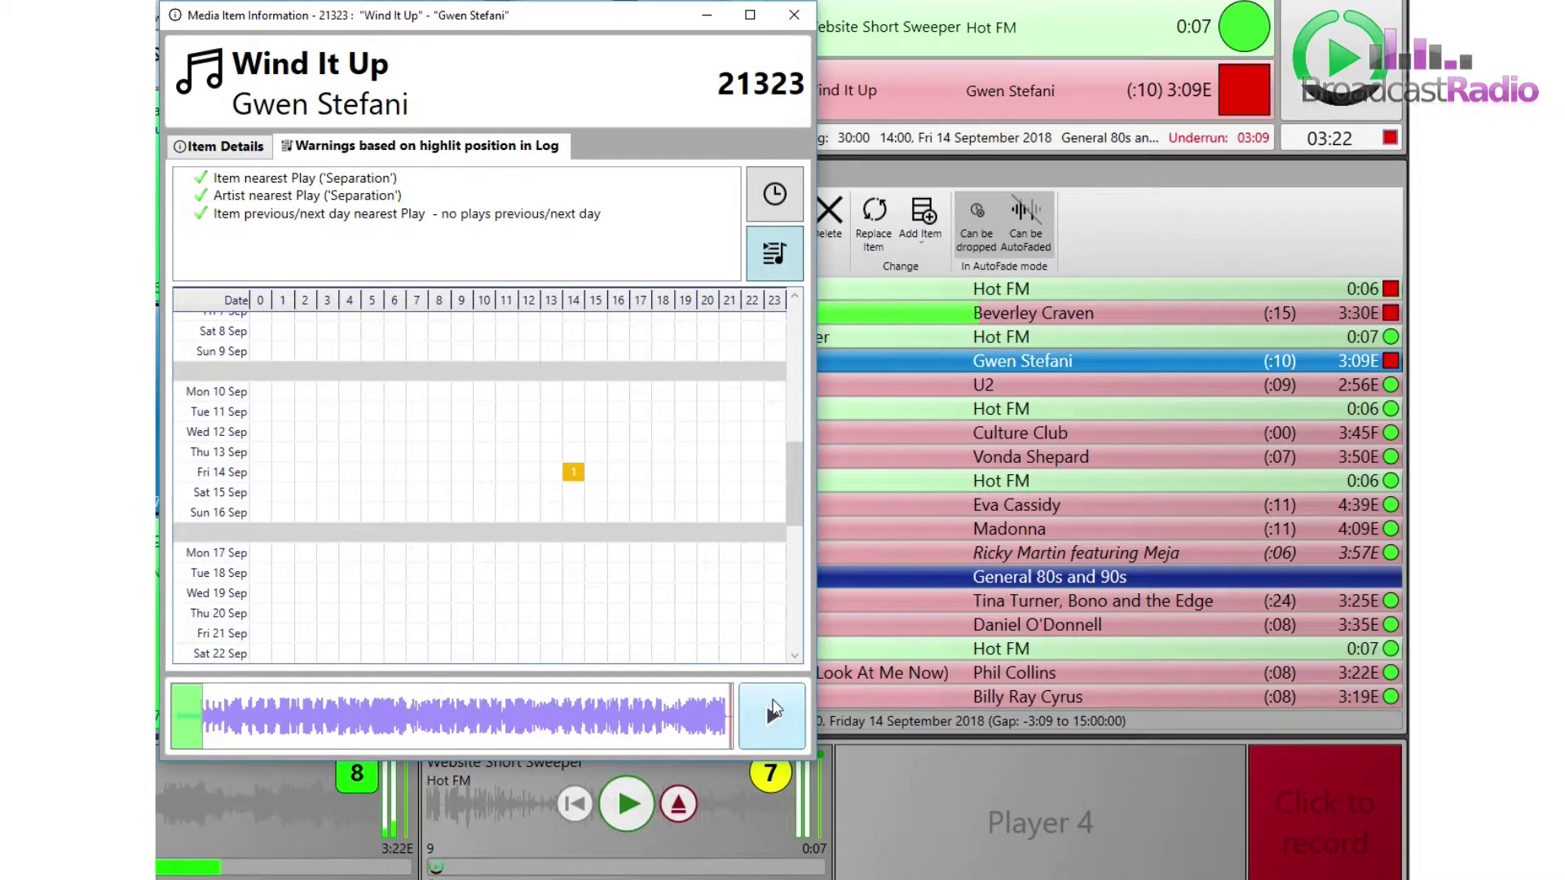
Play and pause the audio of "Wind It Up" within its item information
click(772, 712)
click(773, 711)
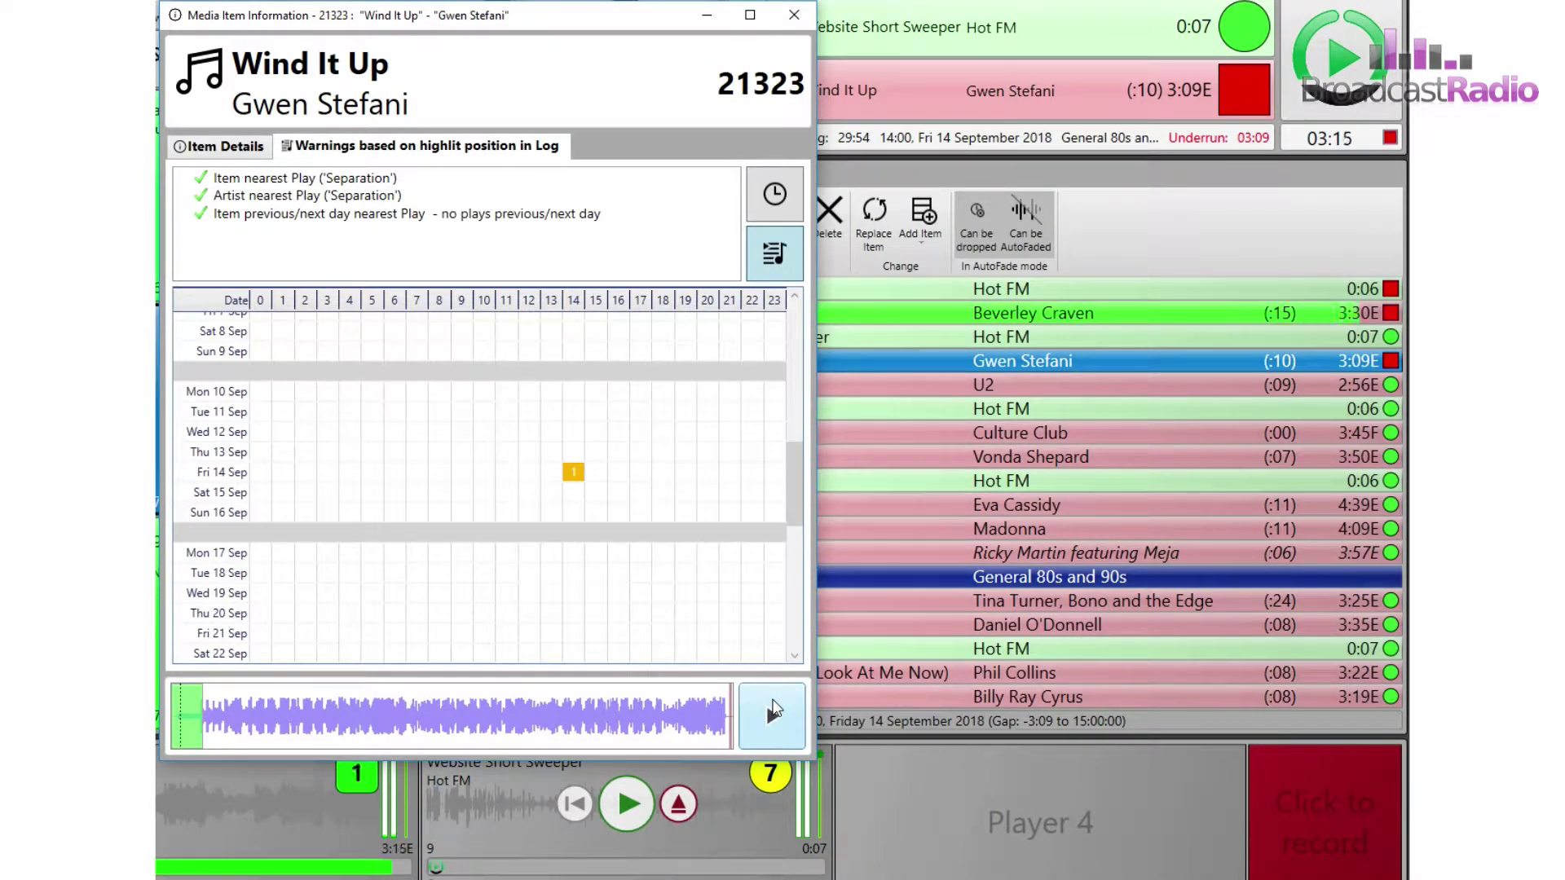
click(773, 711)
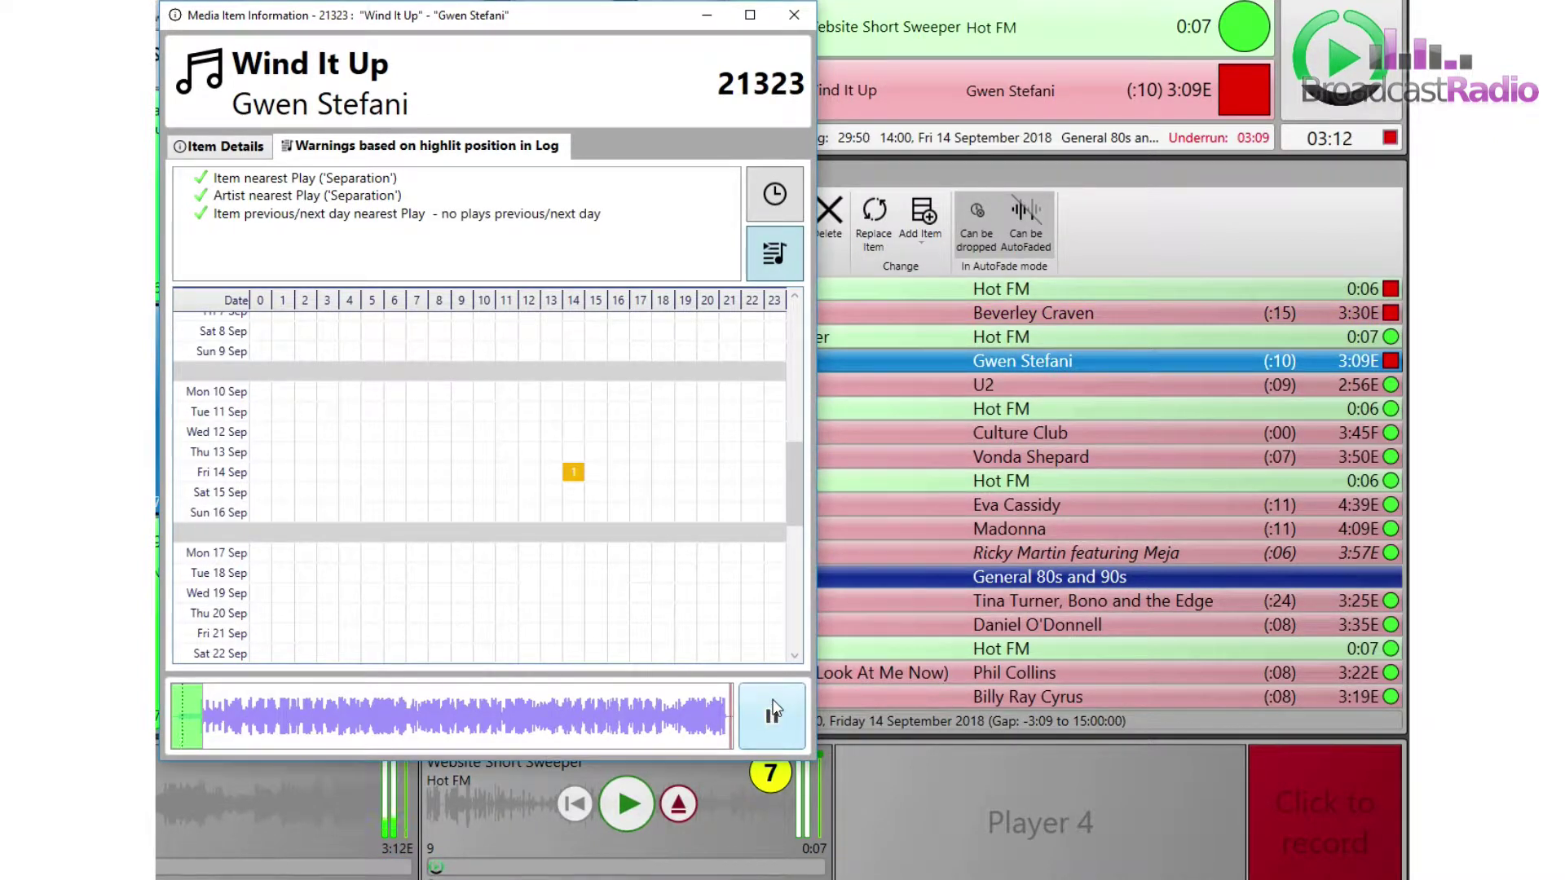
Pause the audio preview of "Wind It Up" and close its item information
click(773, 712)
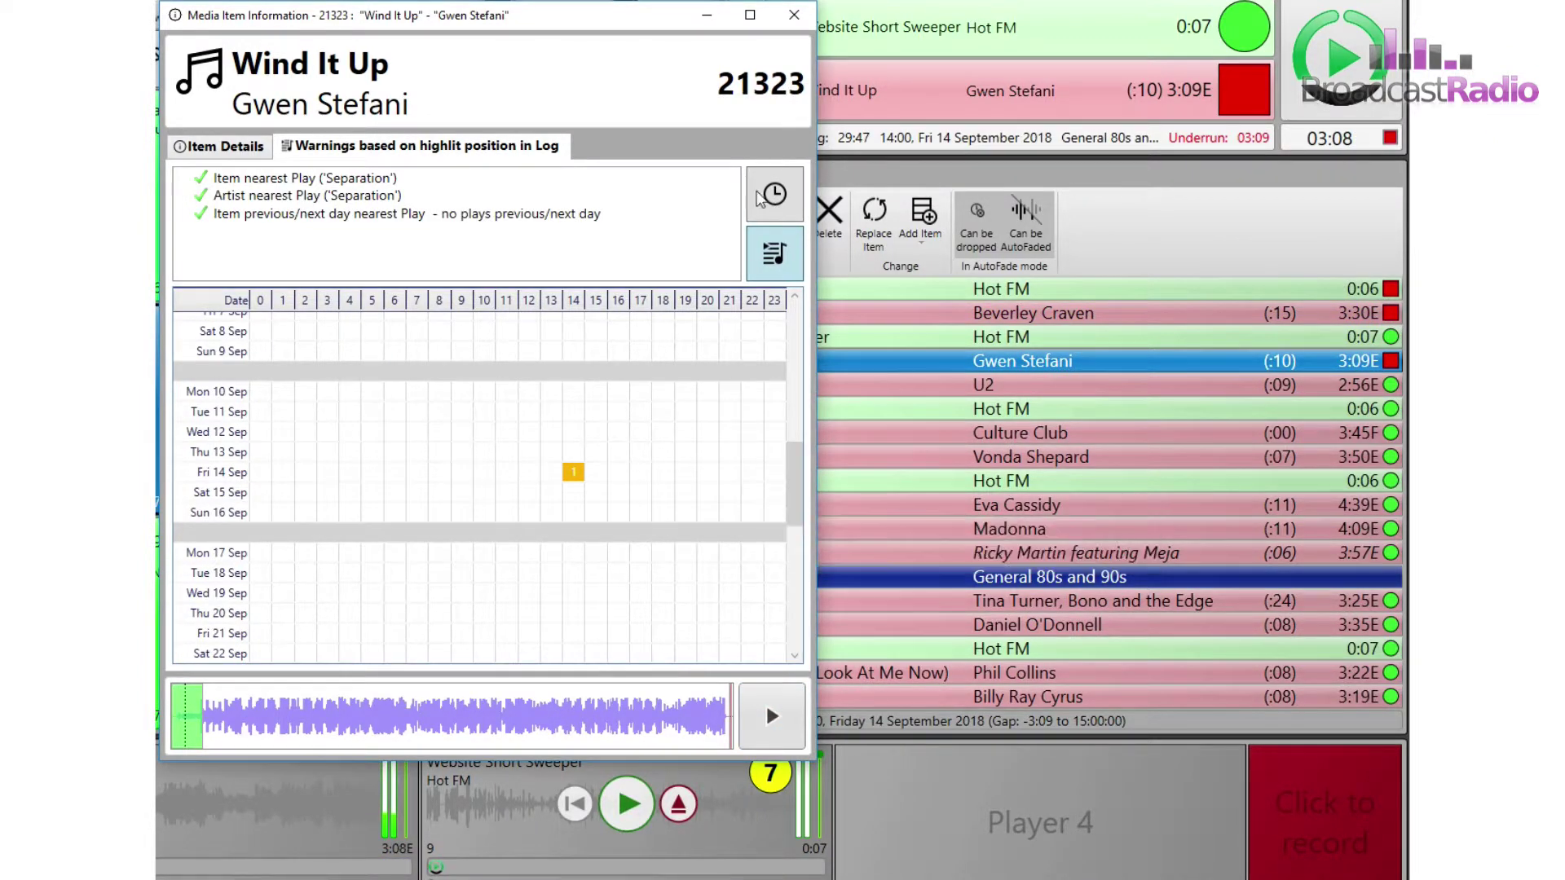
click(793, 22)
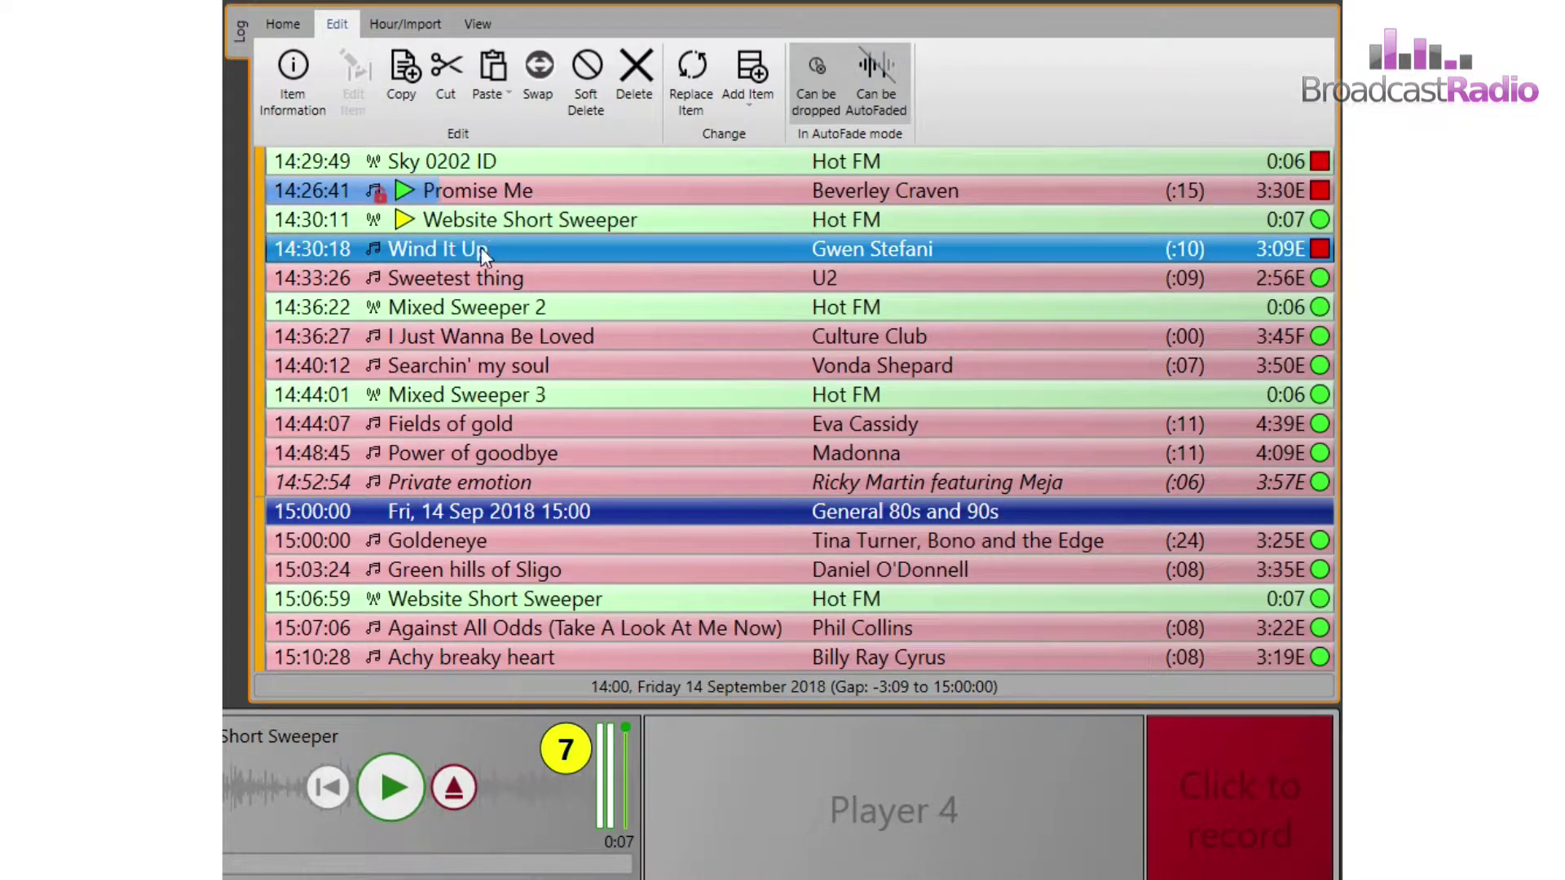
Copy "Wind It Up" and paste the copy into the log directly above "Searchin' my soul"
click(406, 81)
click(571, 367)
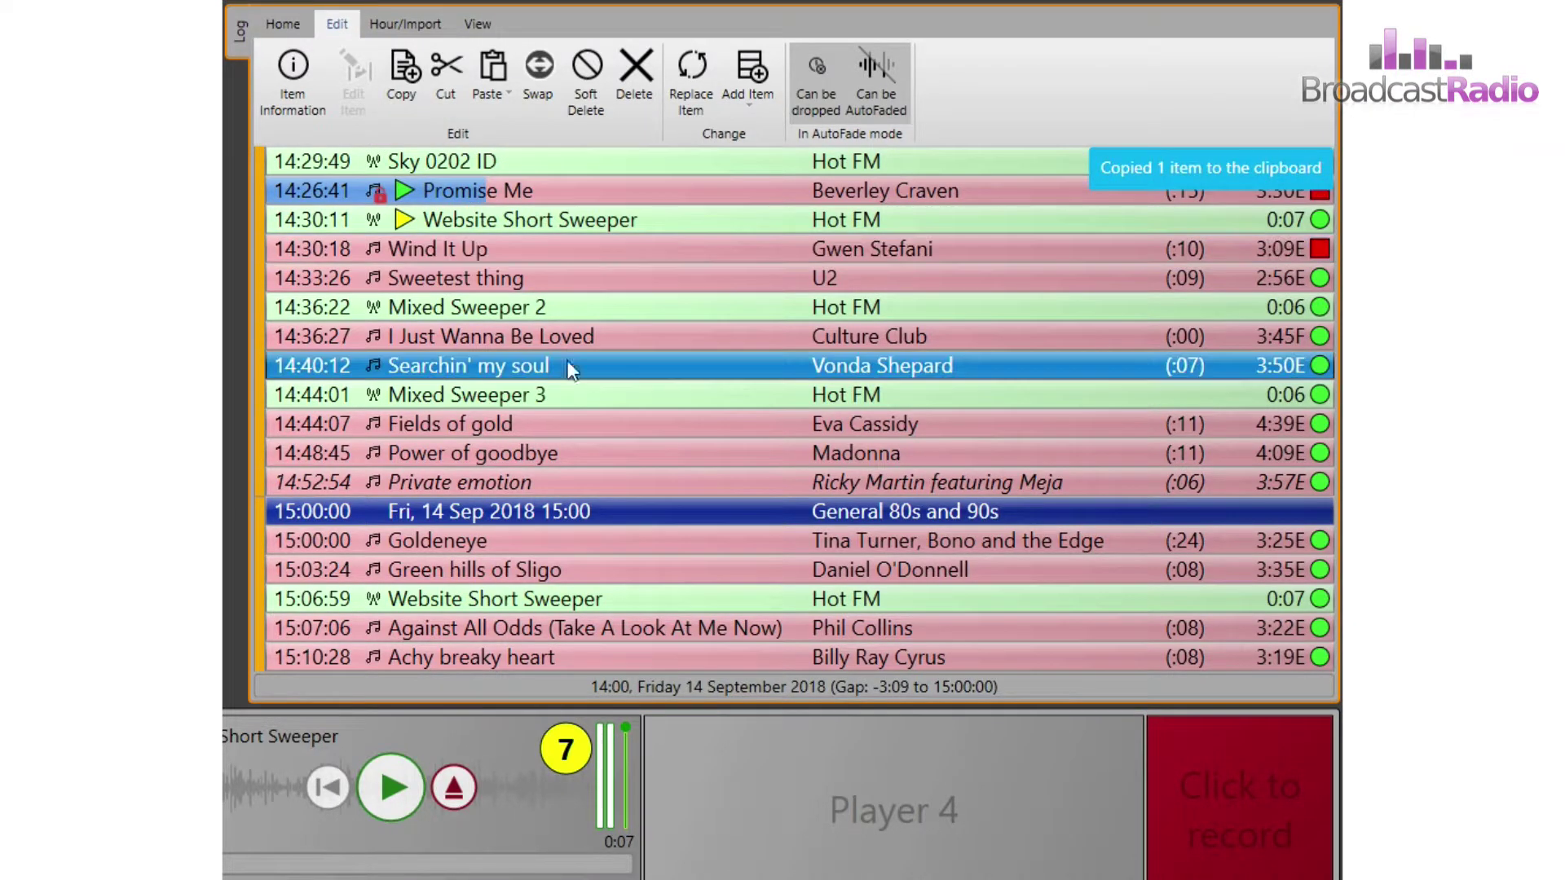
click(491, 65)
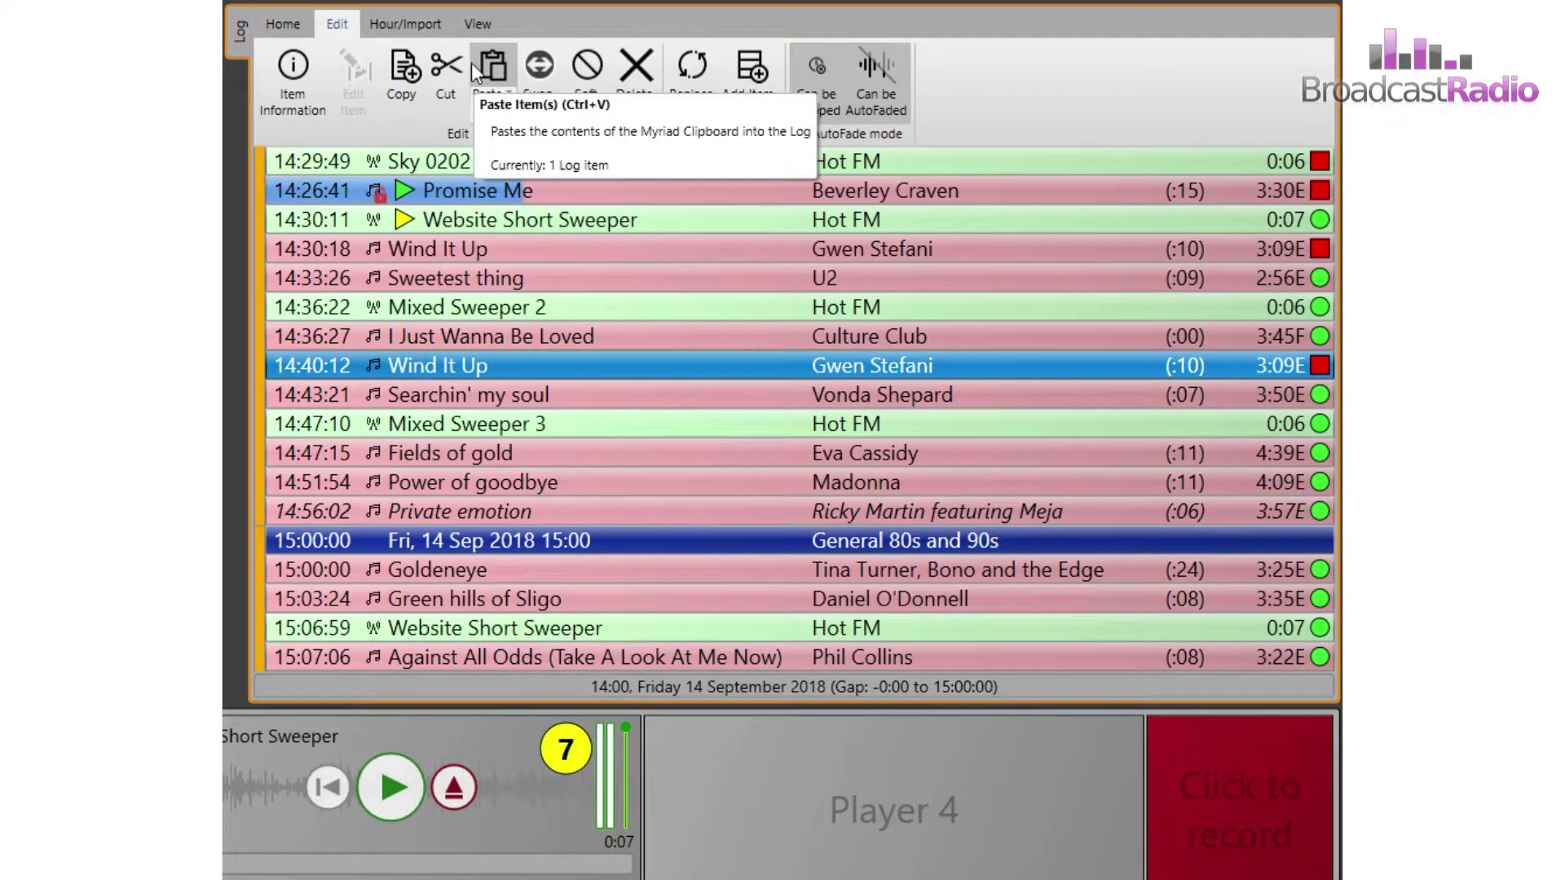
Cut the copy of "Wind It Up" above "Searchin' my soul" and paste it directly above "Power of goodbye"
click(447, 63)
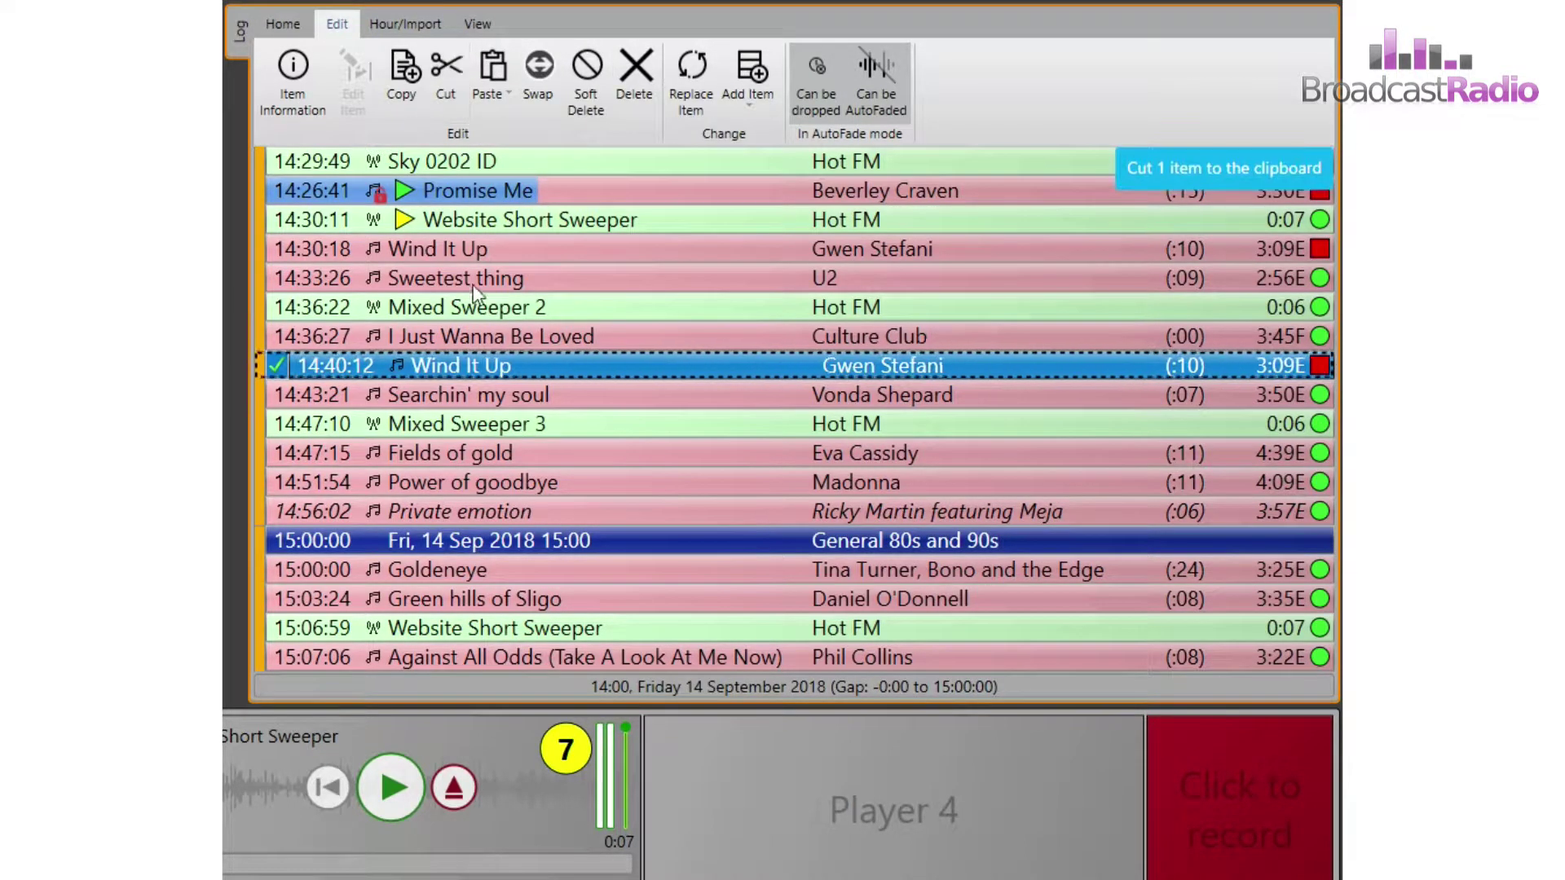
click(516, 482)
click(489, 67)
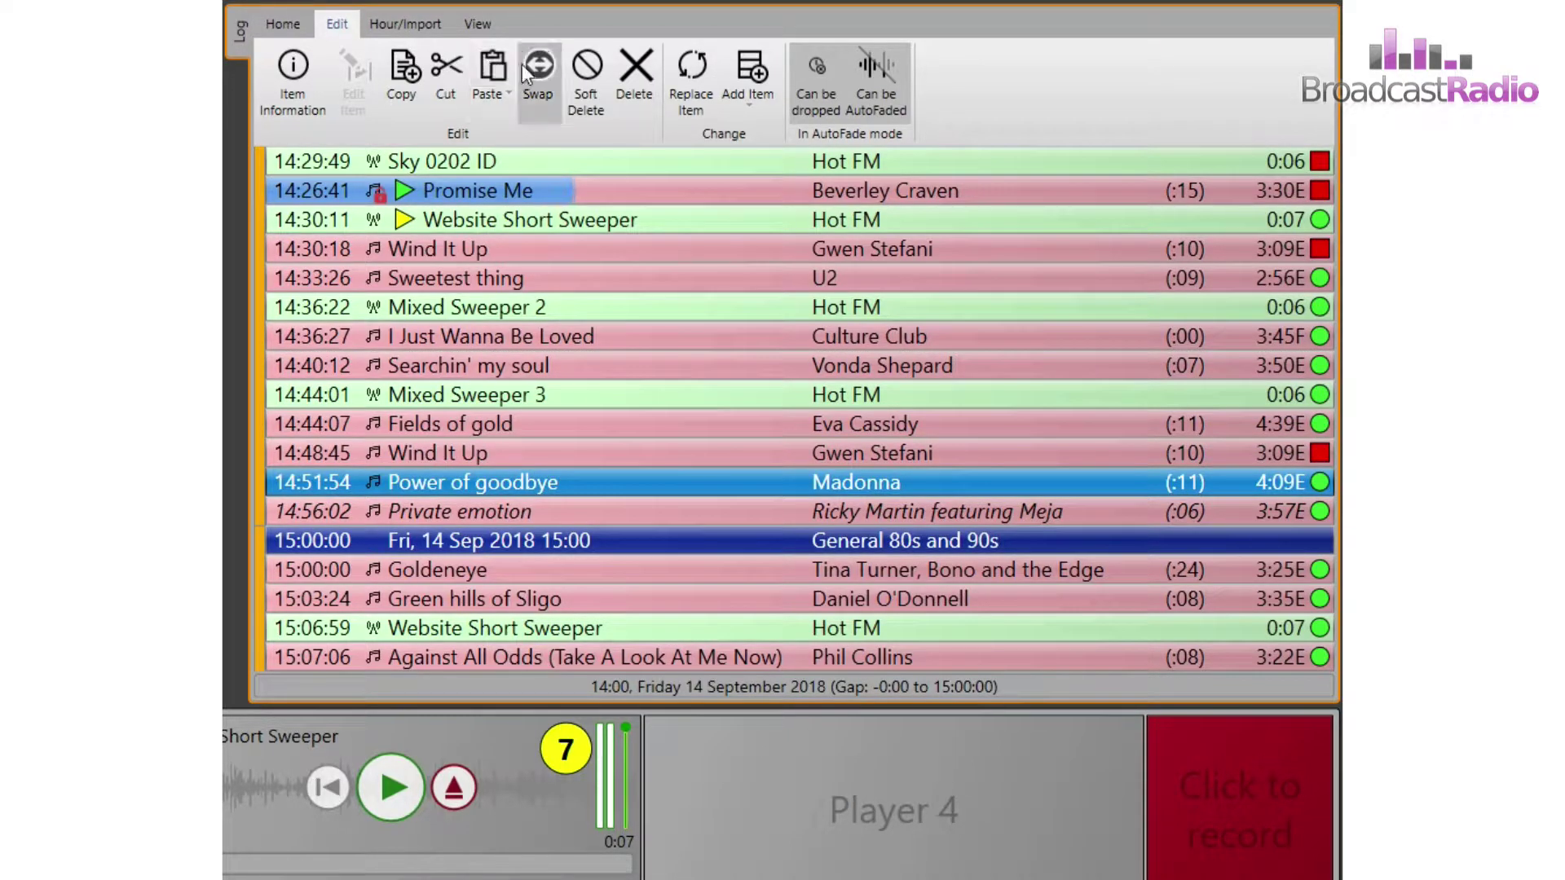
Swap the log positions of "Power of goodbye" and "Sweetest thing" by way of the clipboard
key(ctrl+x)
click(551, 285)
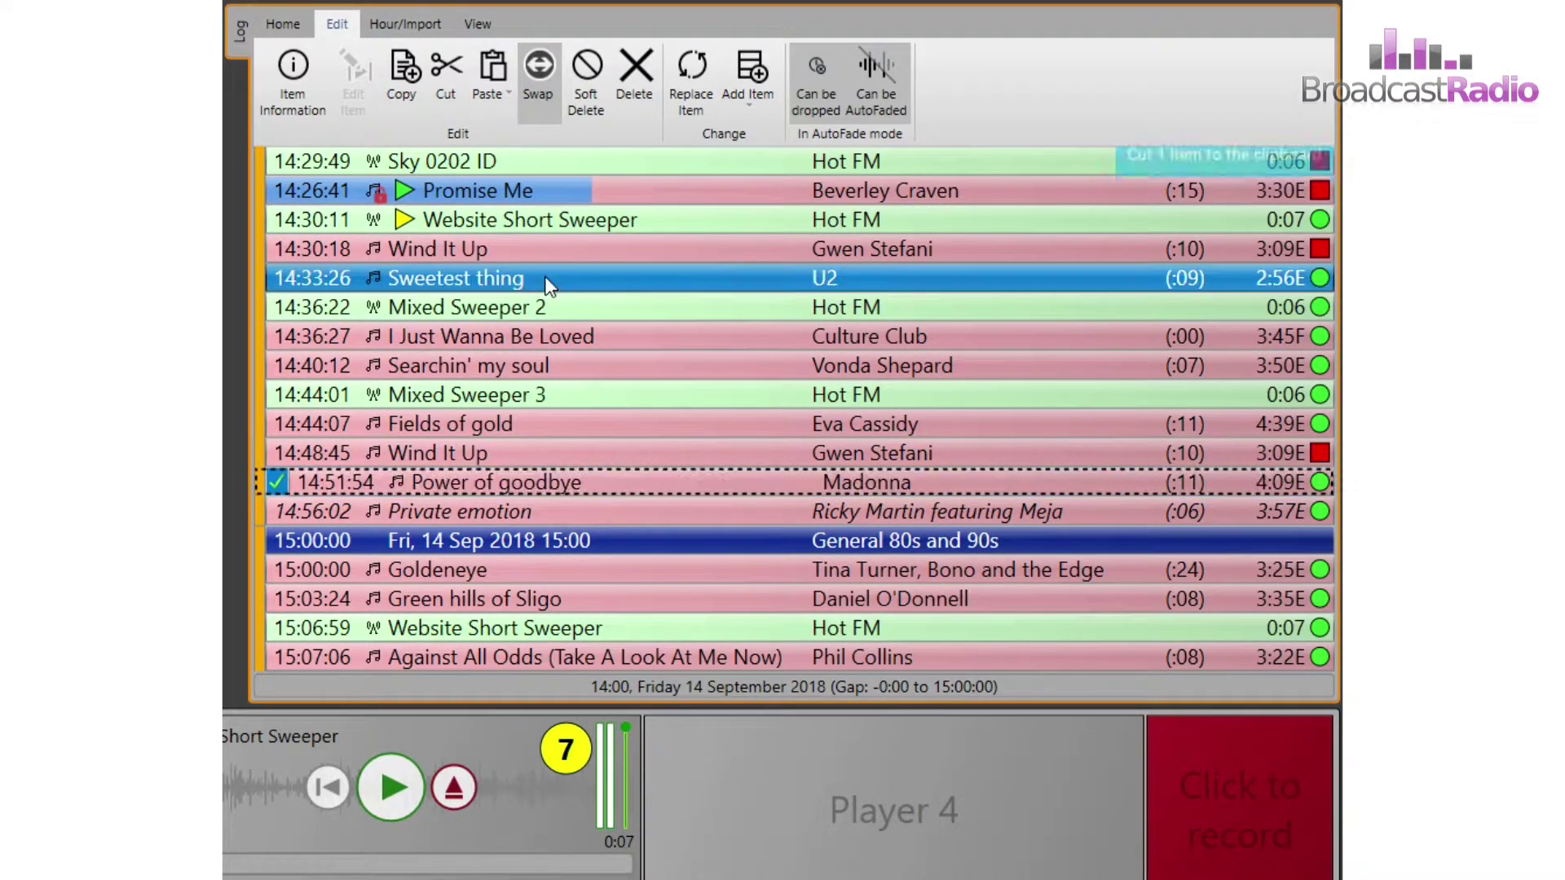
click(539, 67)
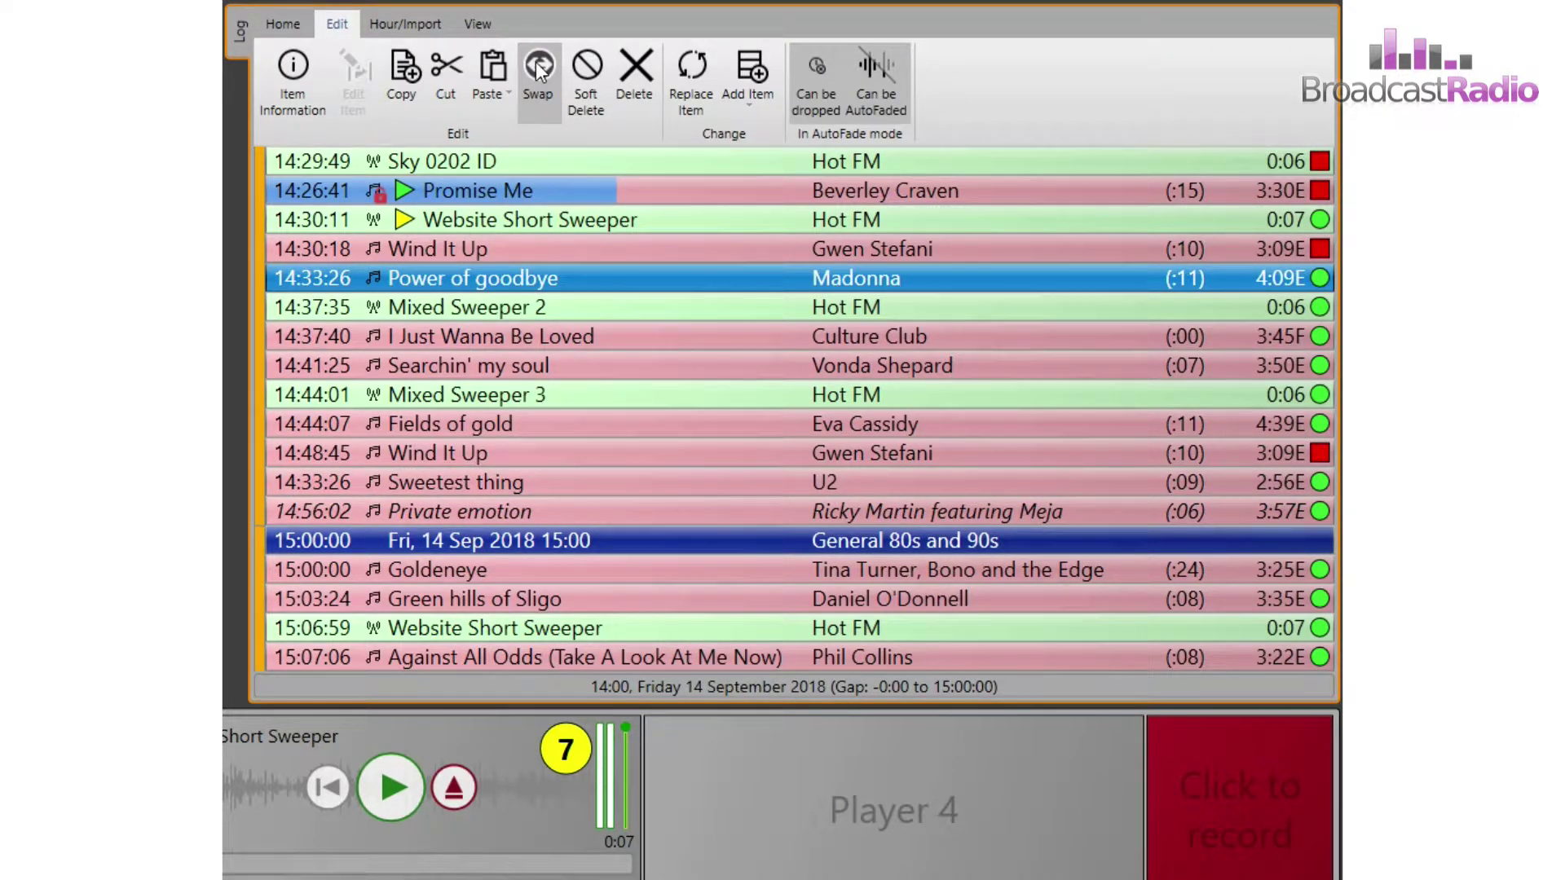
Soft-delete and restore "Power of goodbye" below "Wind It Up", and delete it from the log completely
click(589, 72)
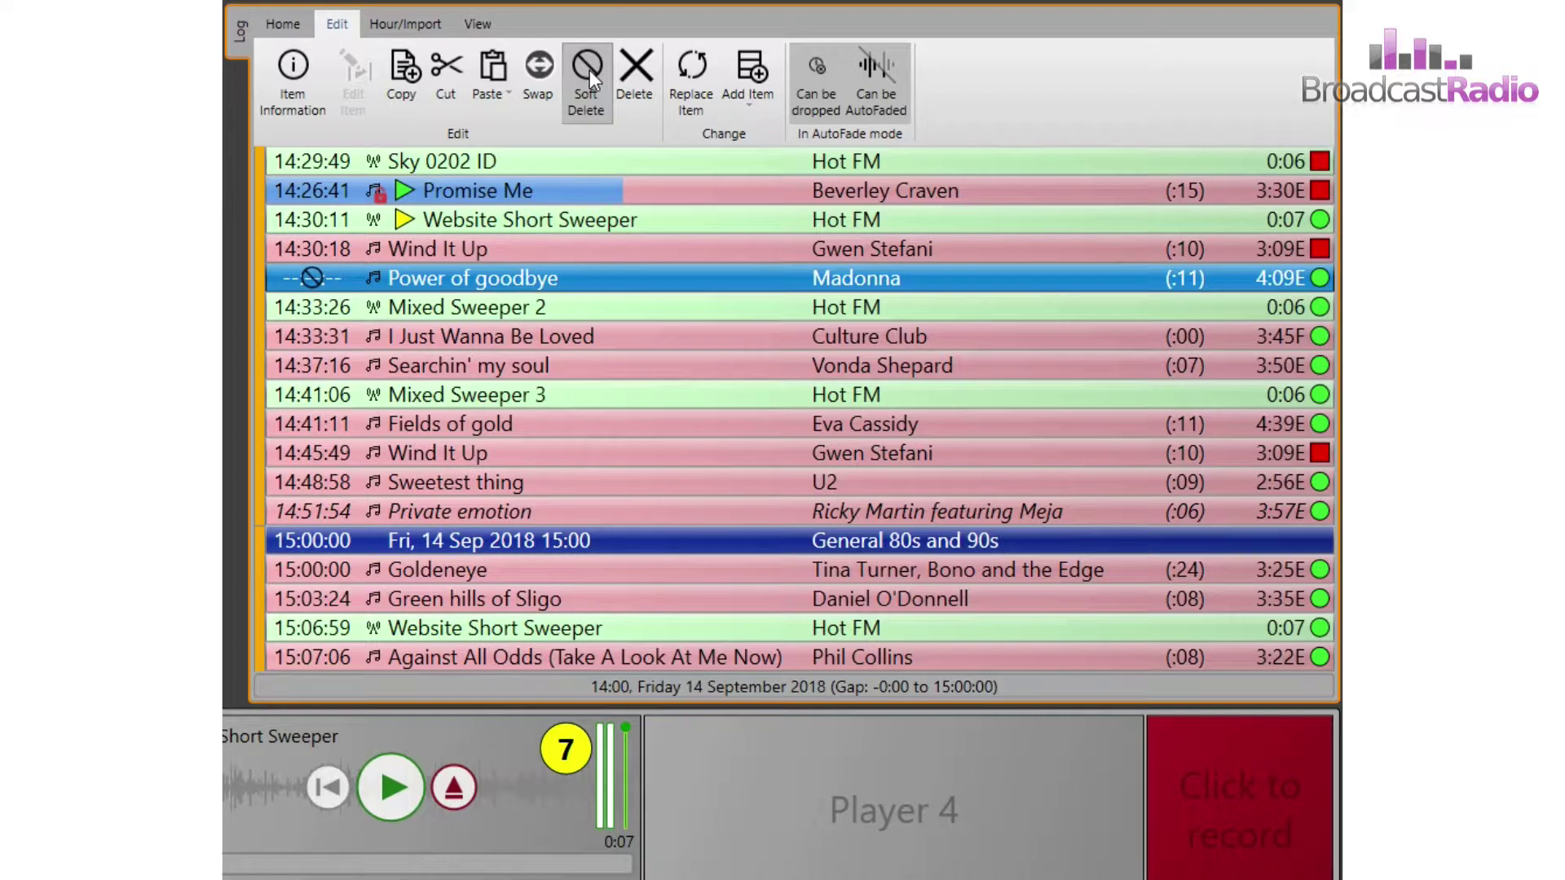
click(589, 70)
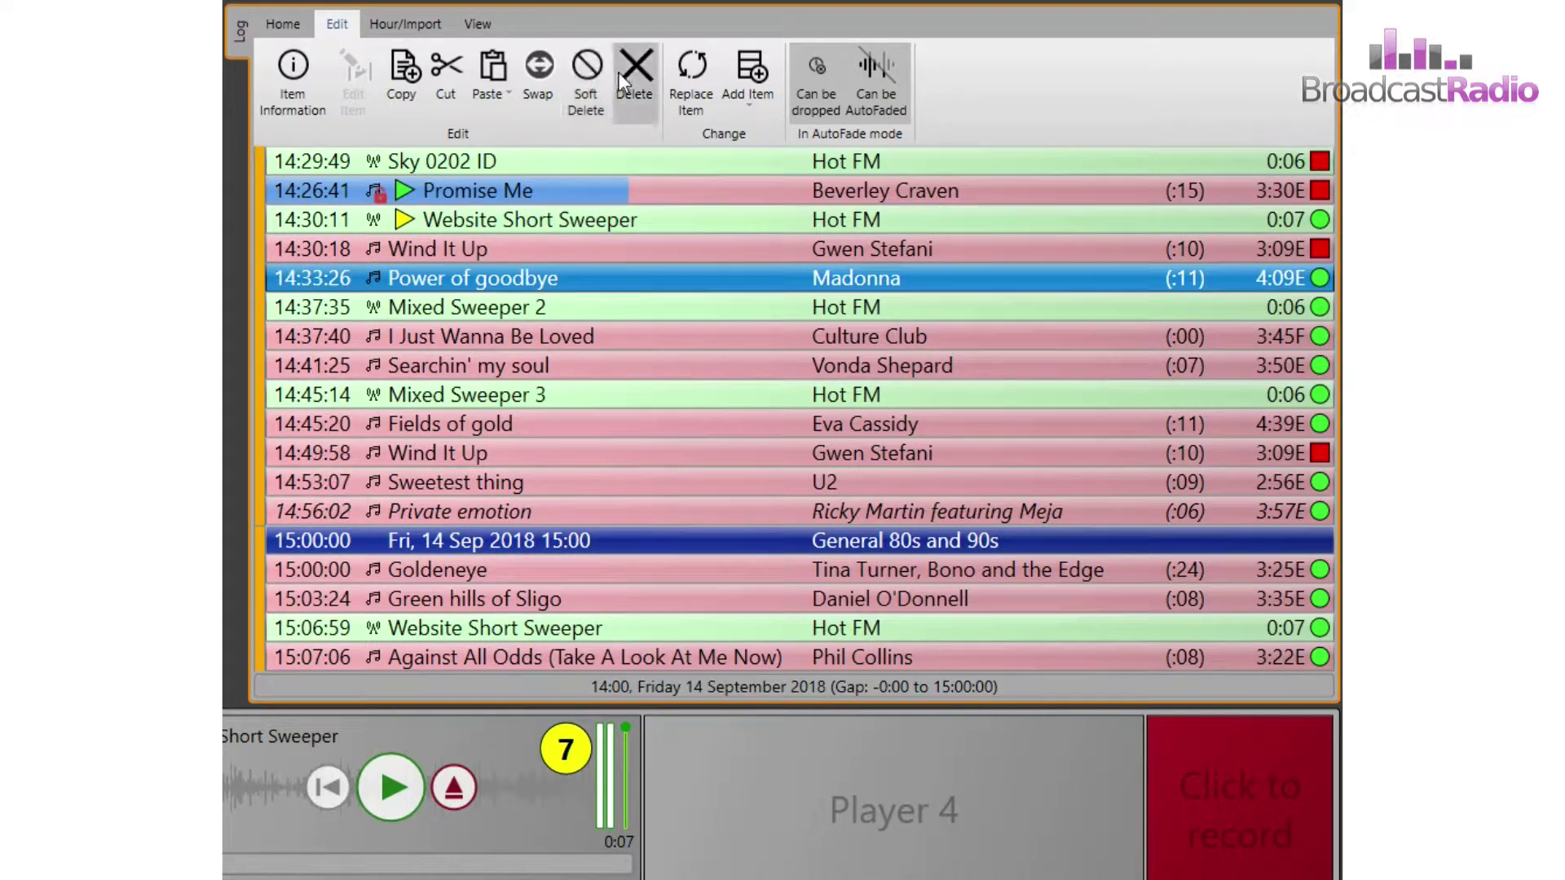
click(627, 72)
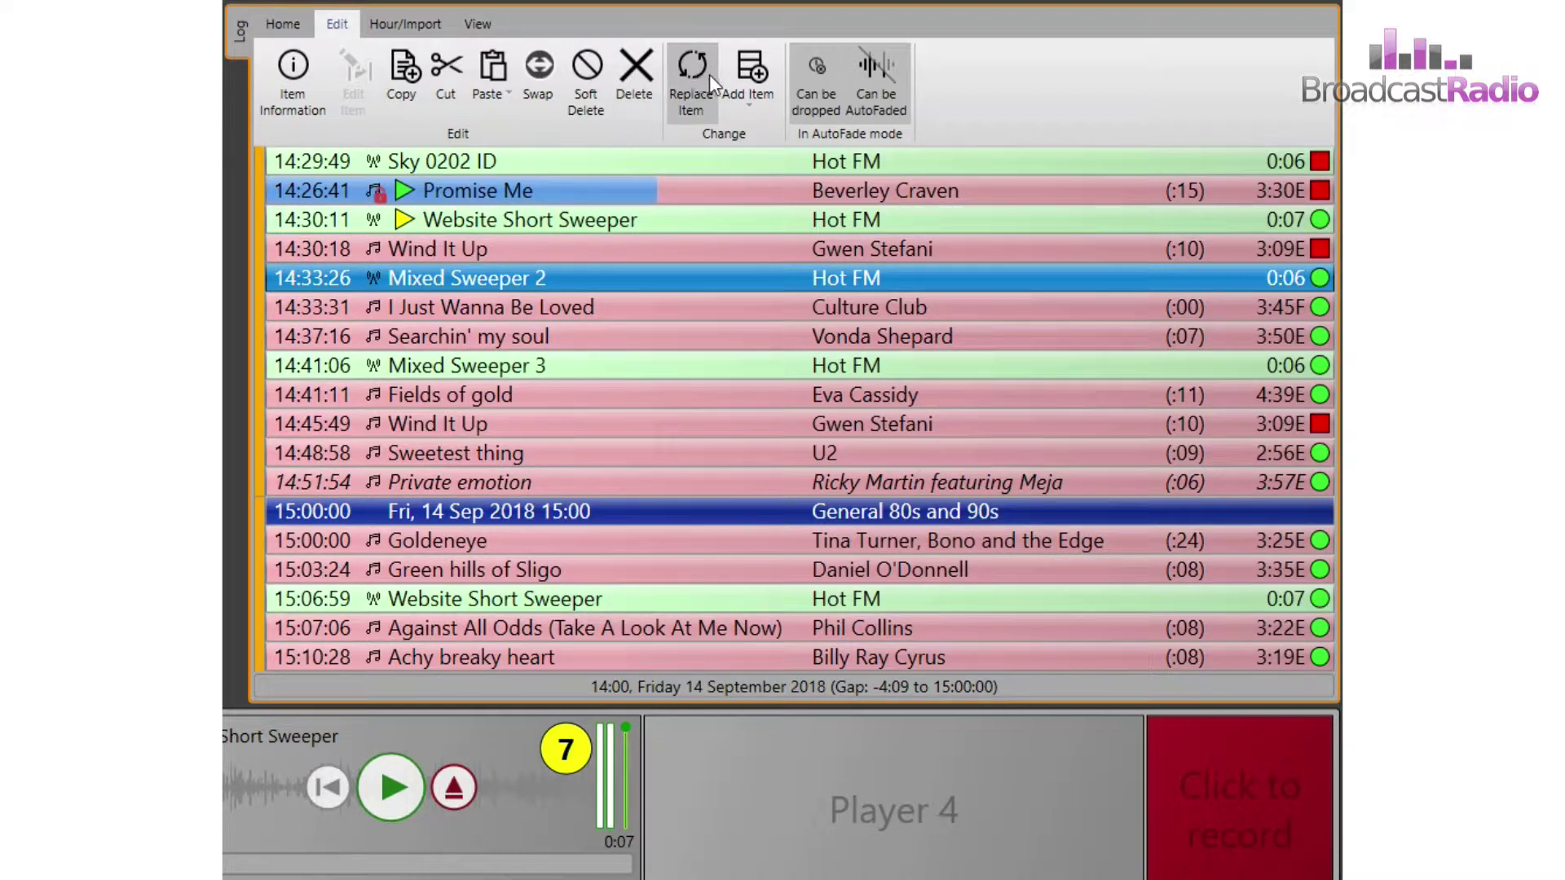
Examine the types of item that can be added to the log
click(746, 77)
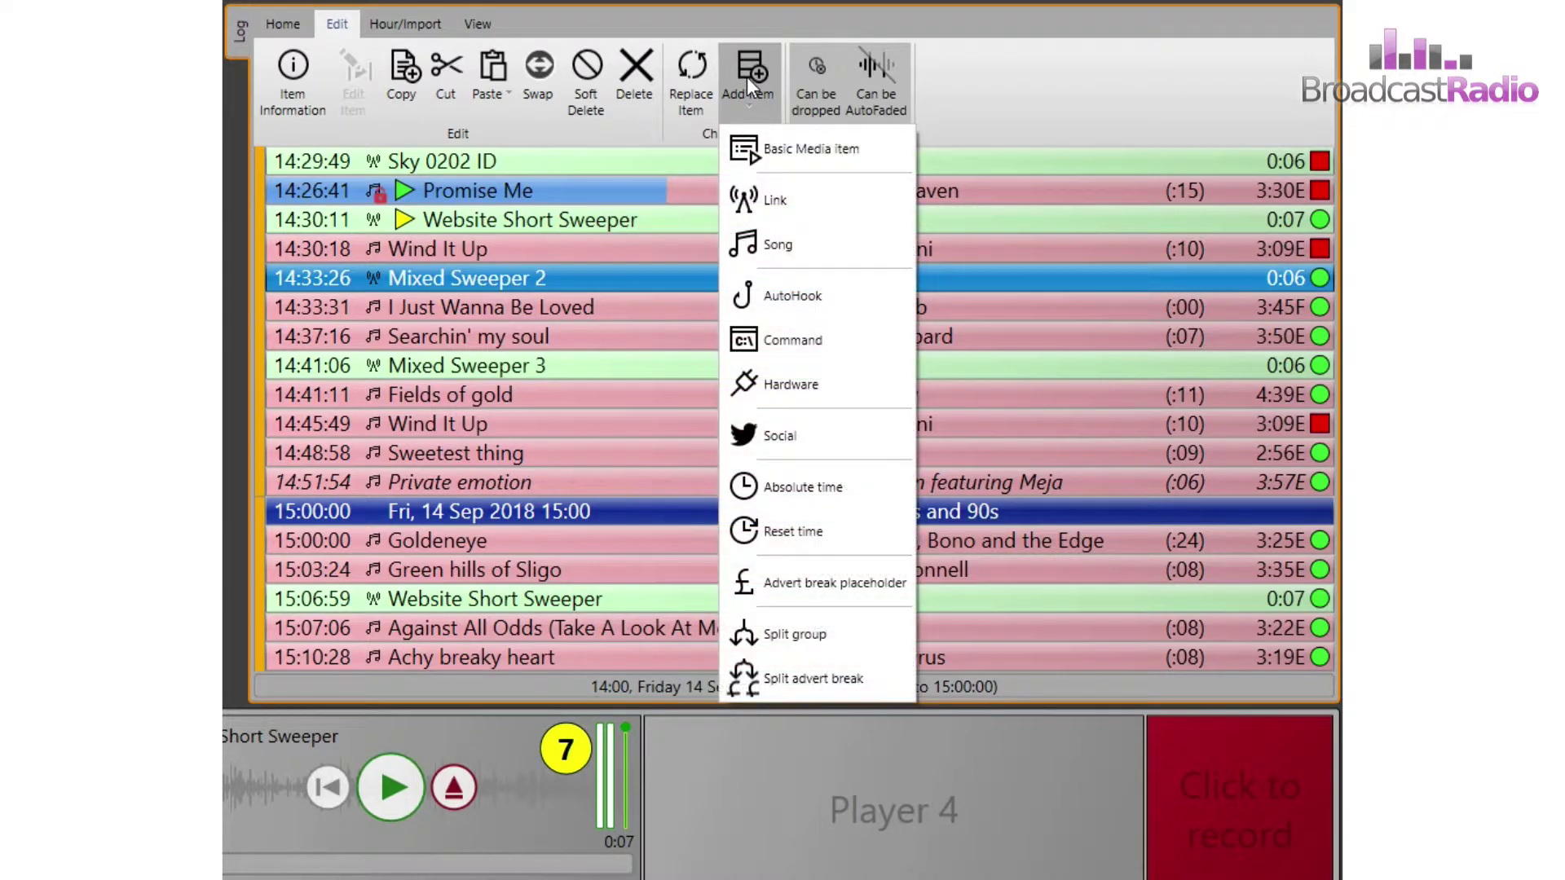
click(746, 76)
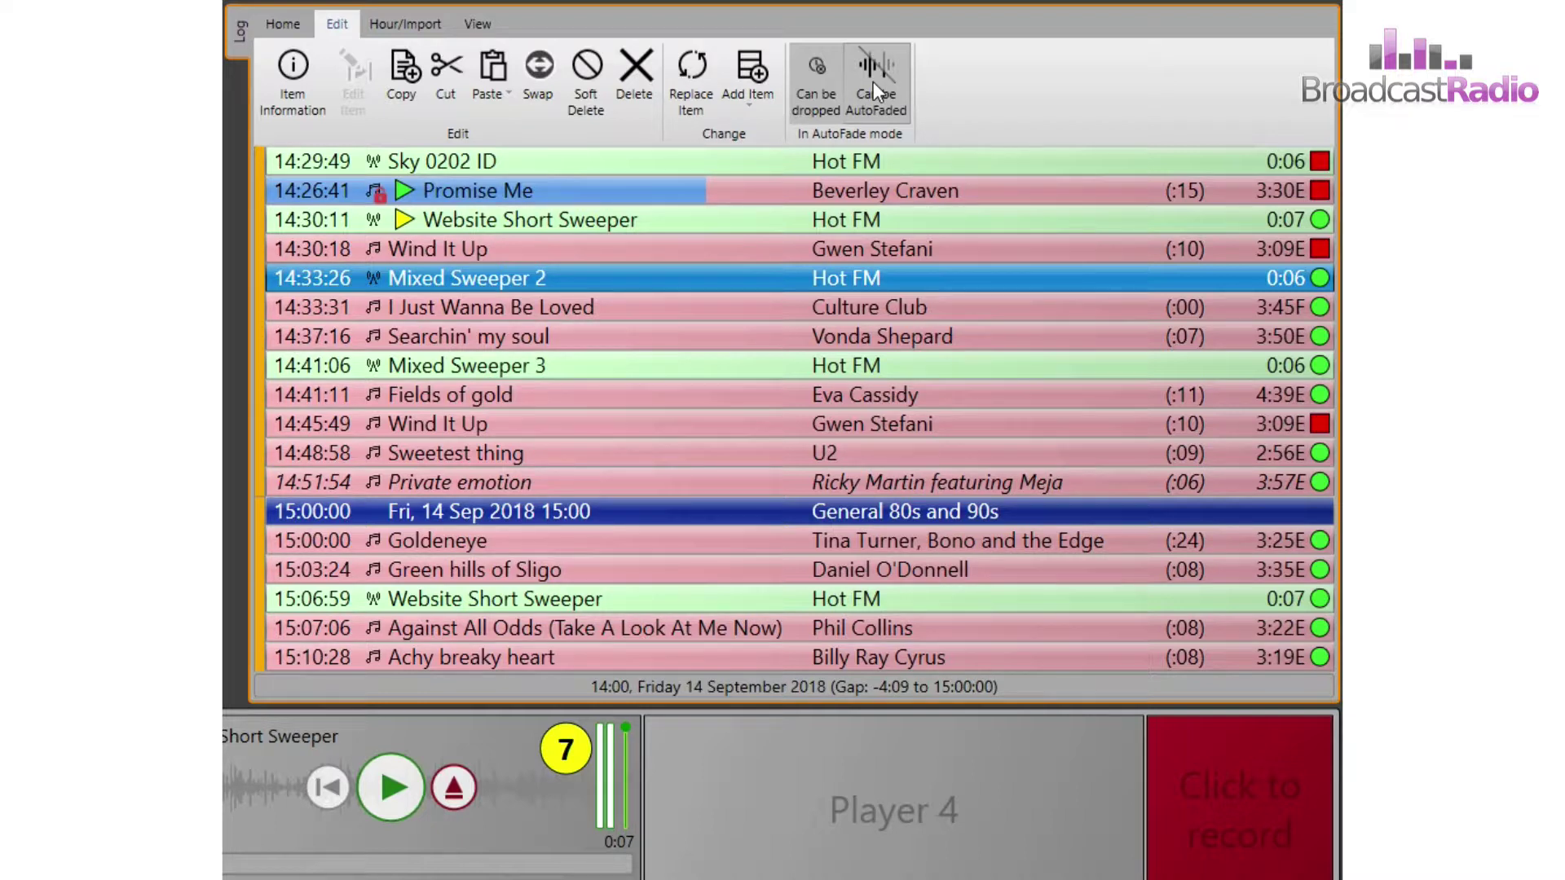
Switch the mode of the 14:00 hour to AutoFade and back to Live
click(406, 24)
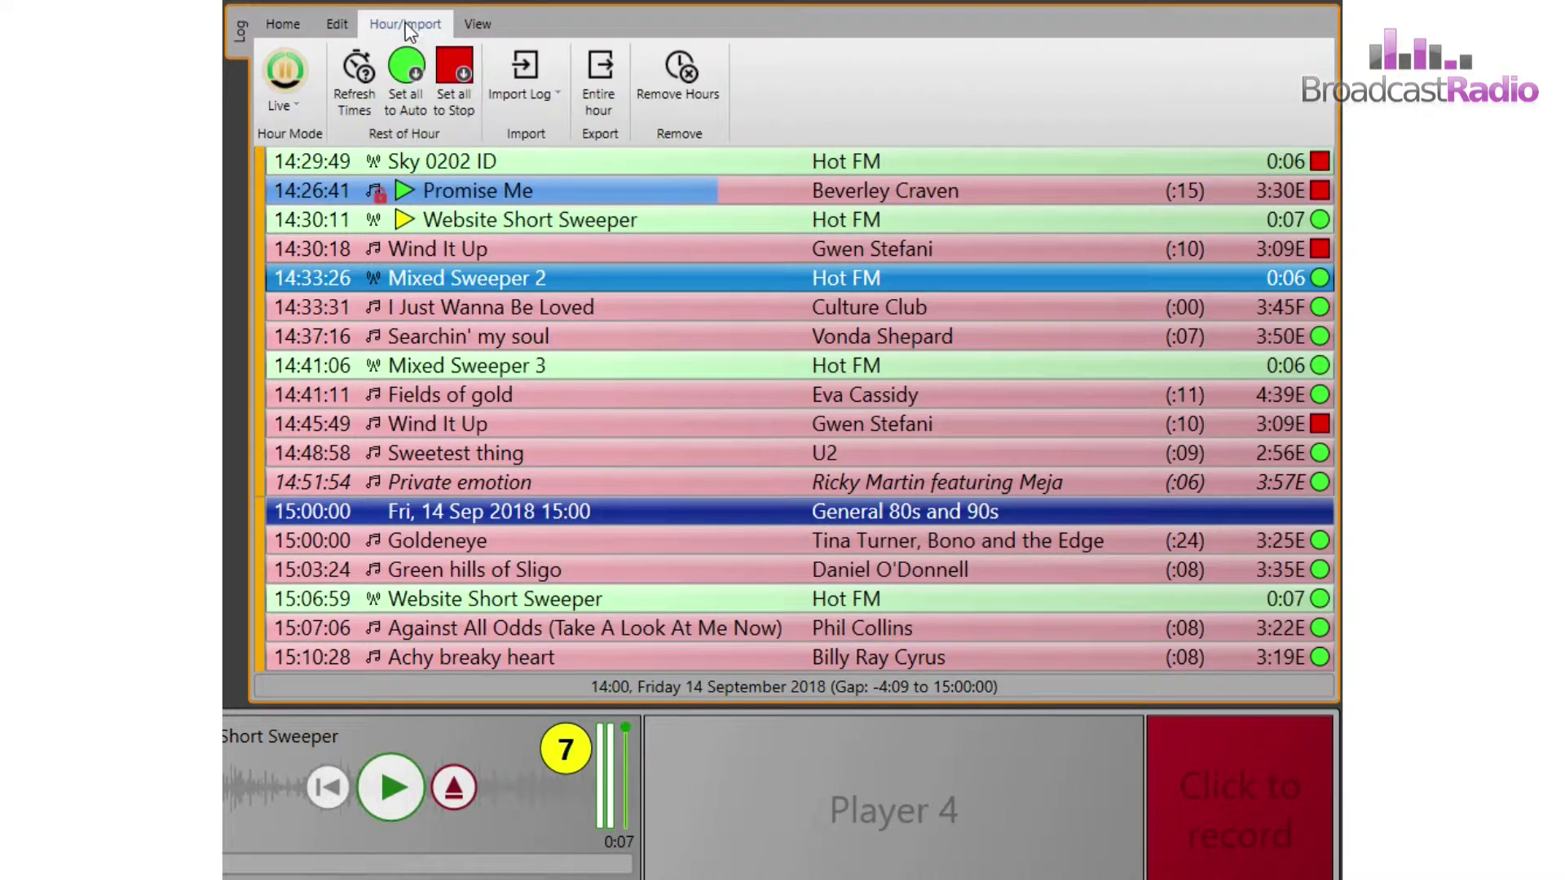
click(287, 104)
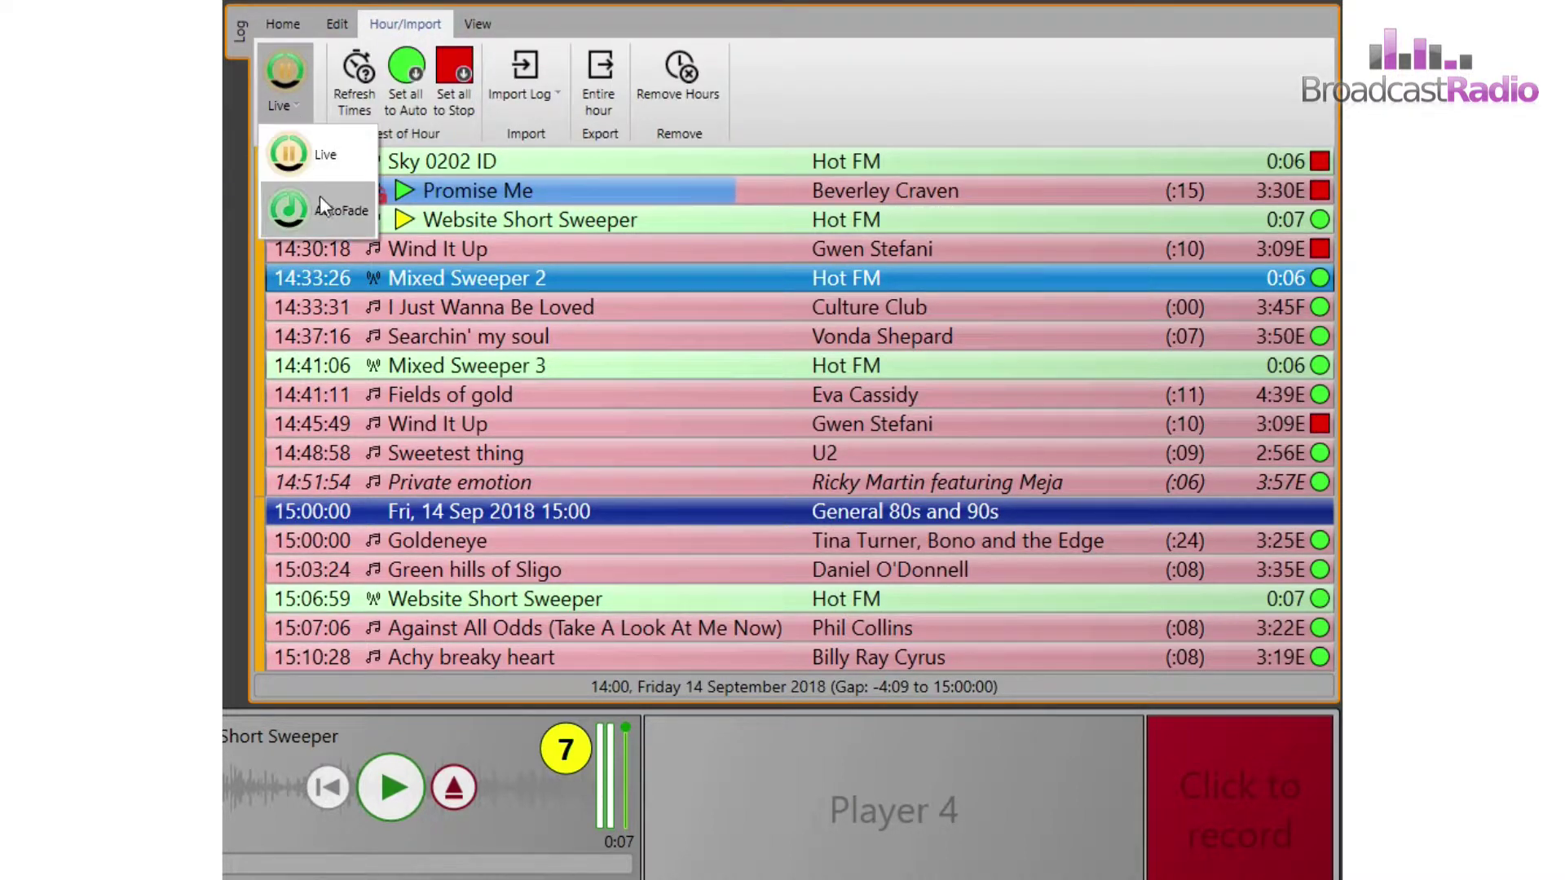
click(321, 199)
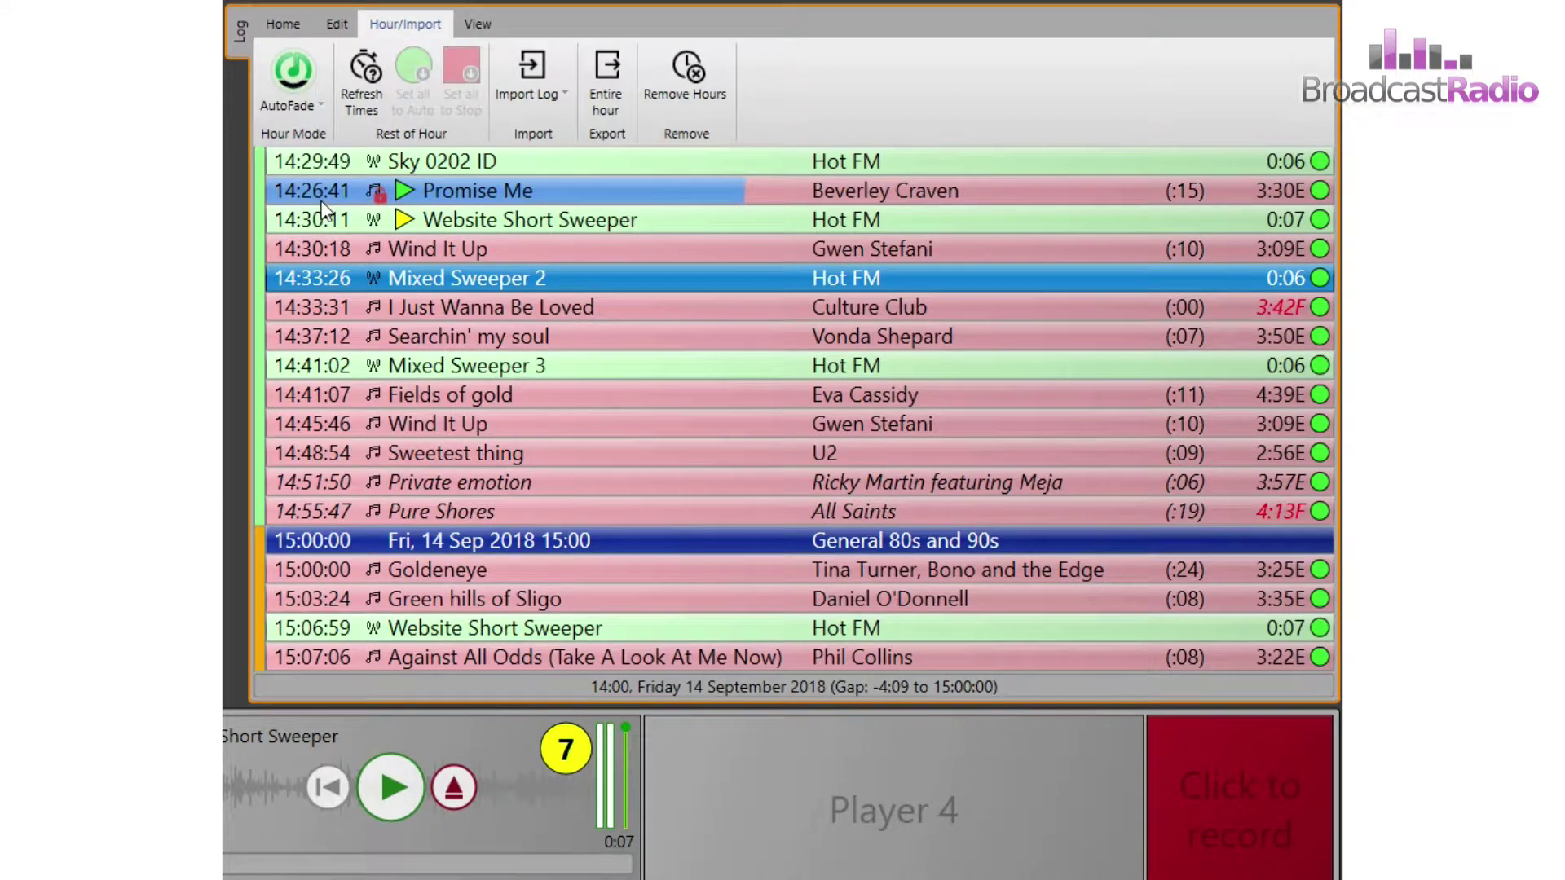
click(301, 105)
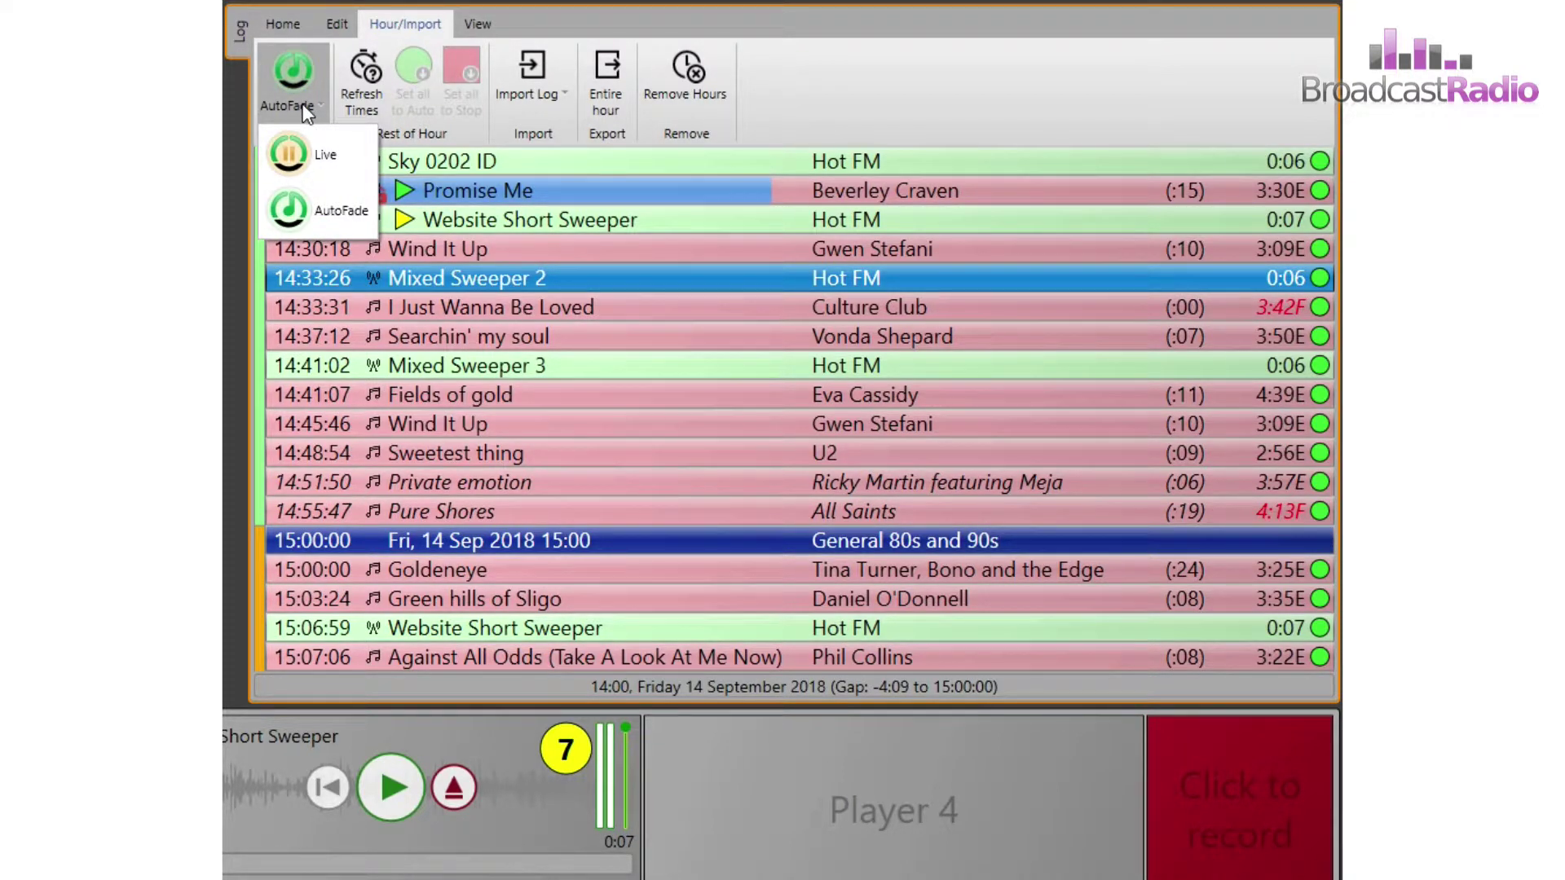
click(357, 93)
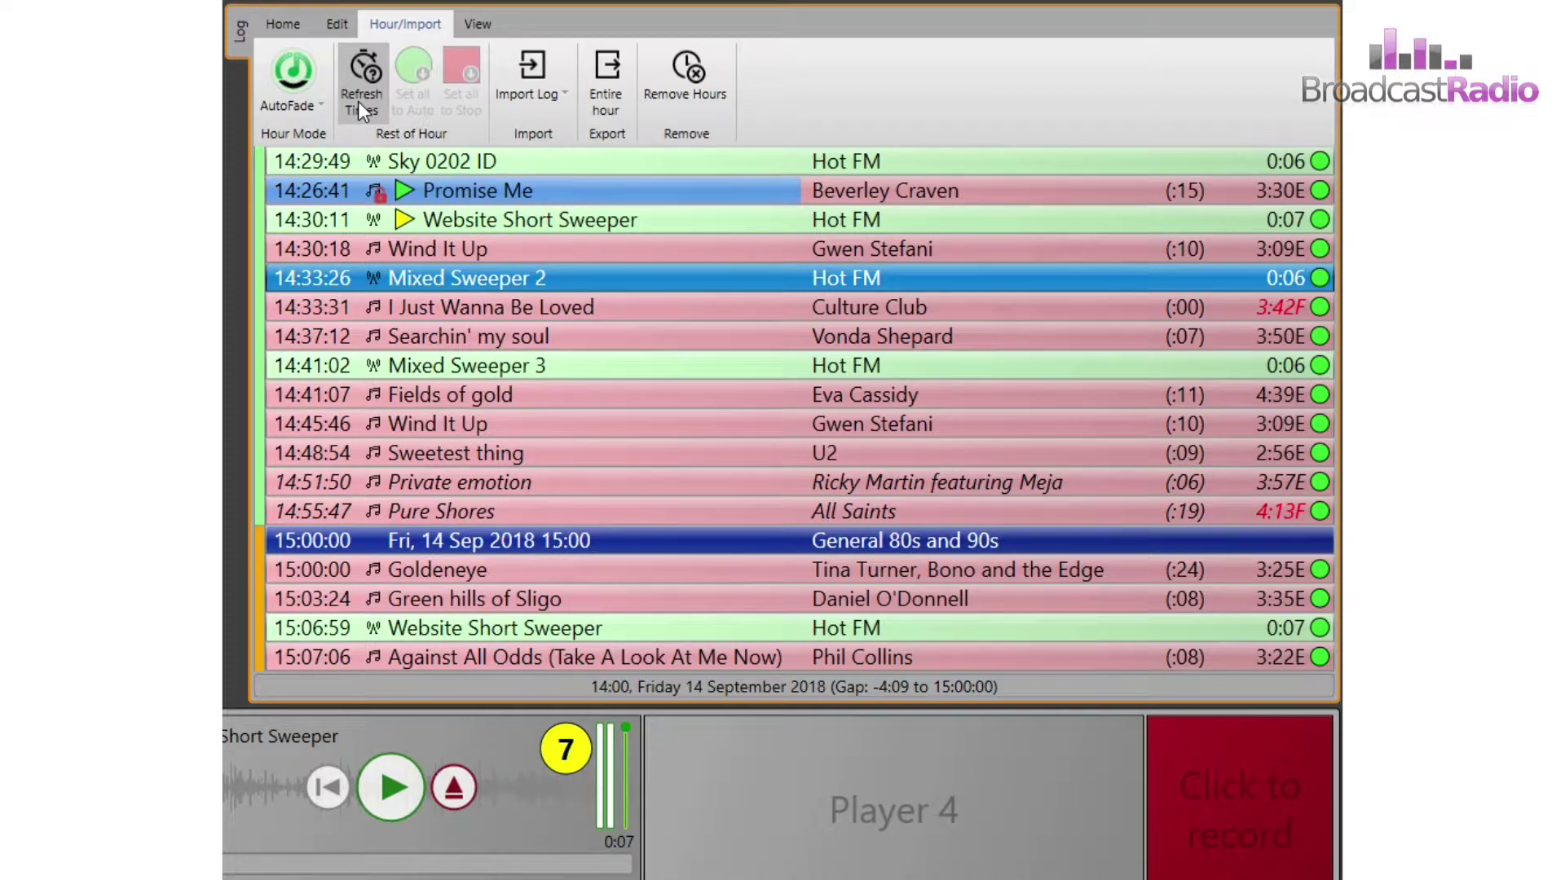
click(298, 104)
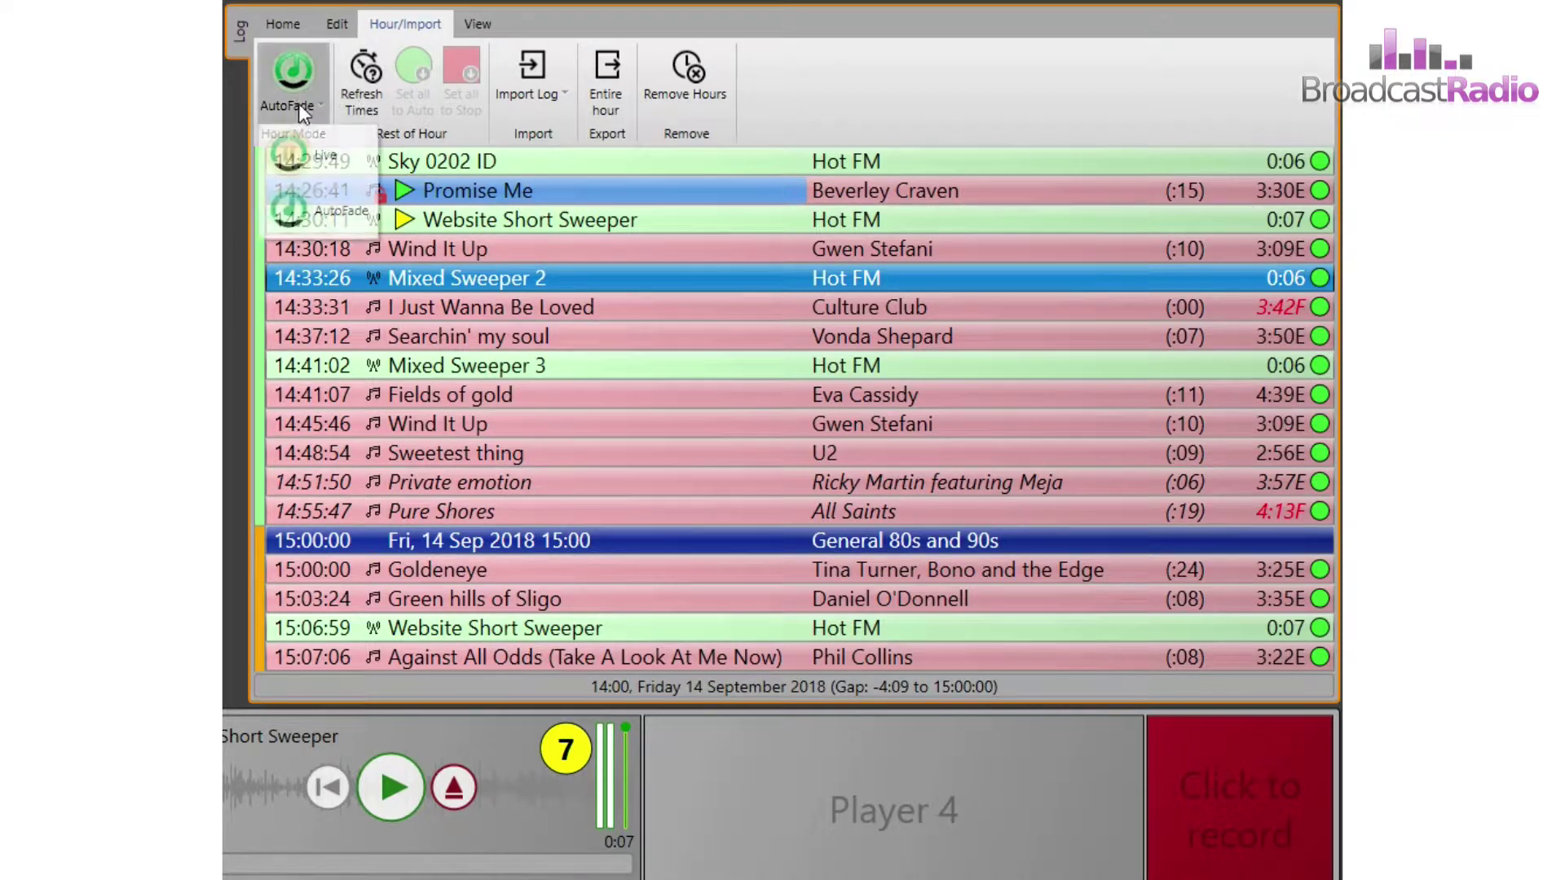
click(305, 147)
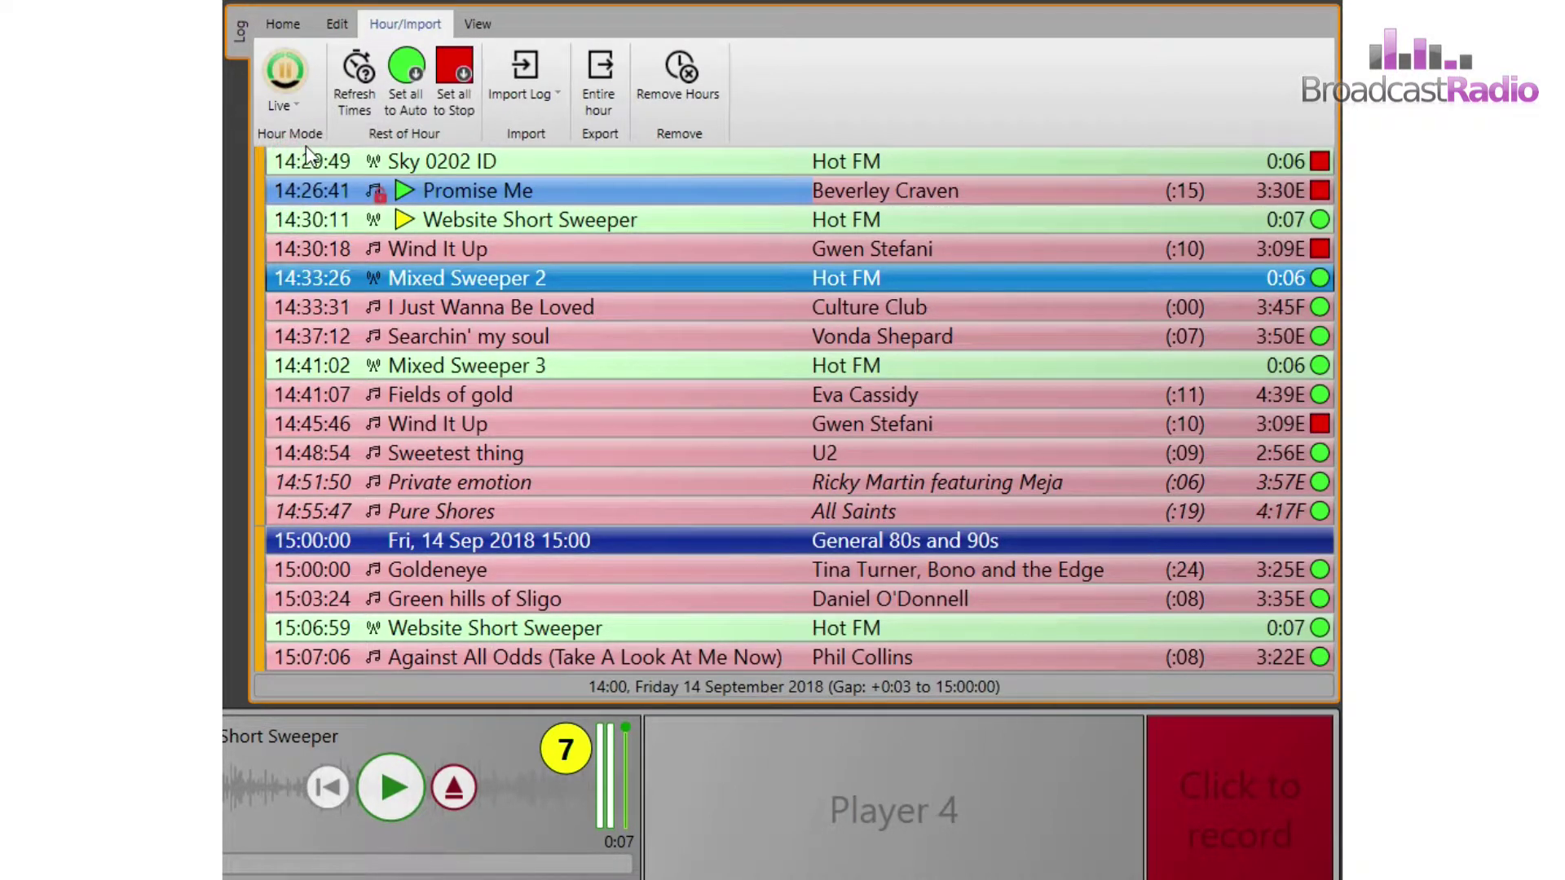
Set all transitions for the rest of the hour to Stop and back to Auto
click(451, 74)
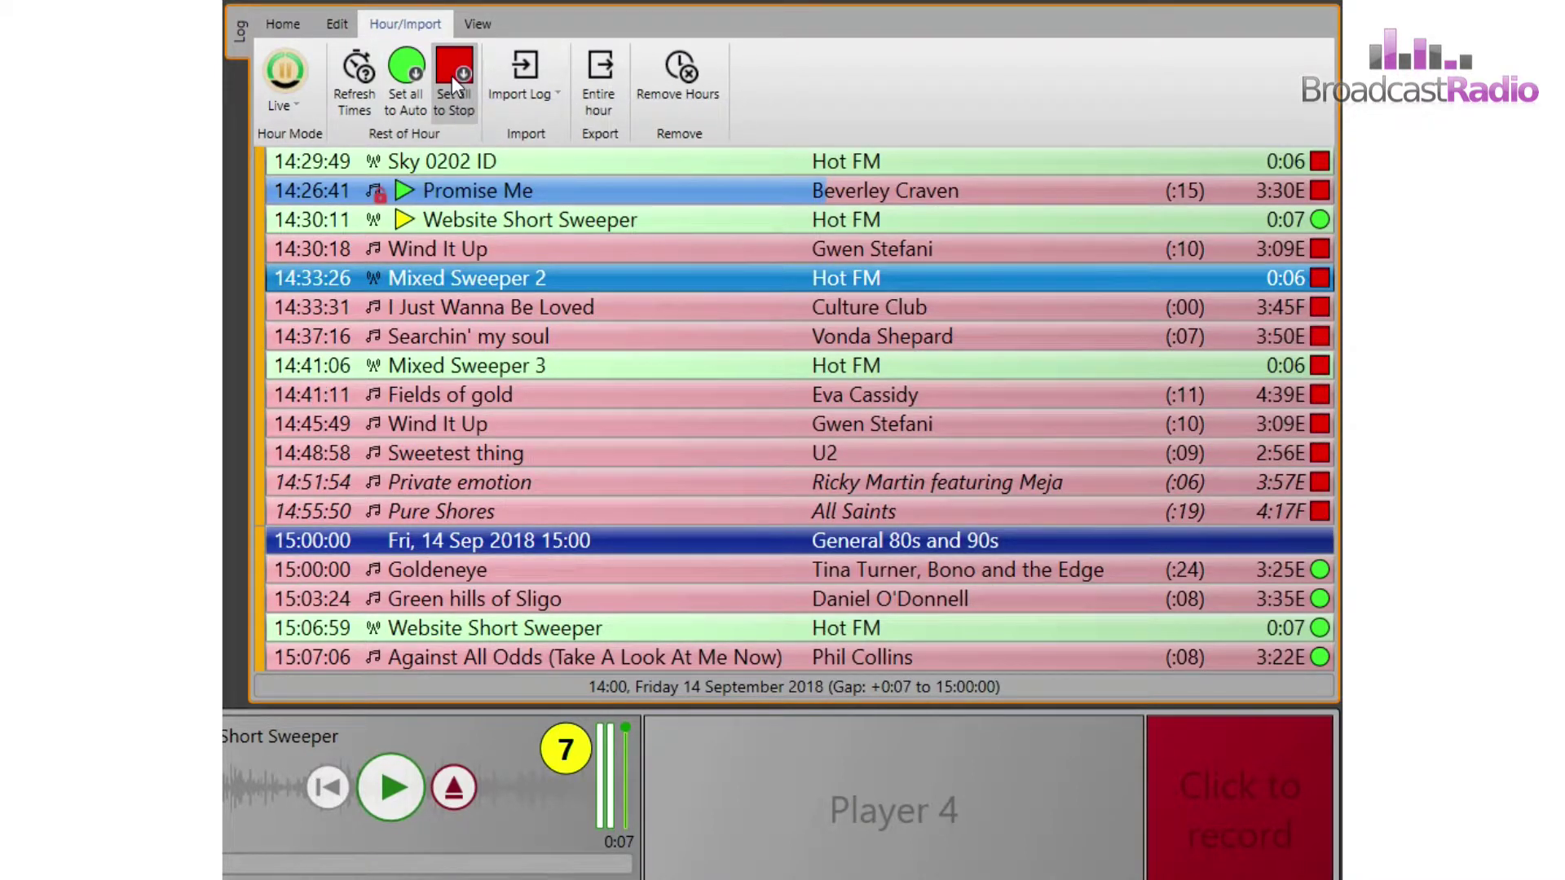
click(407, 75)
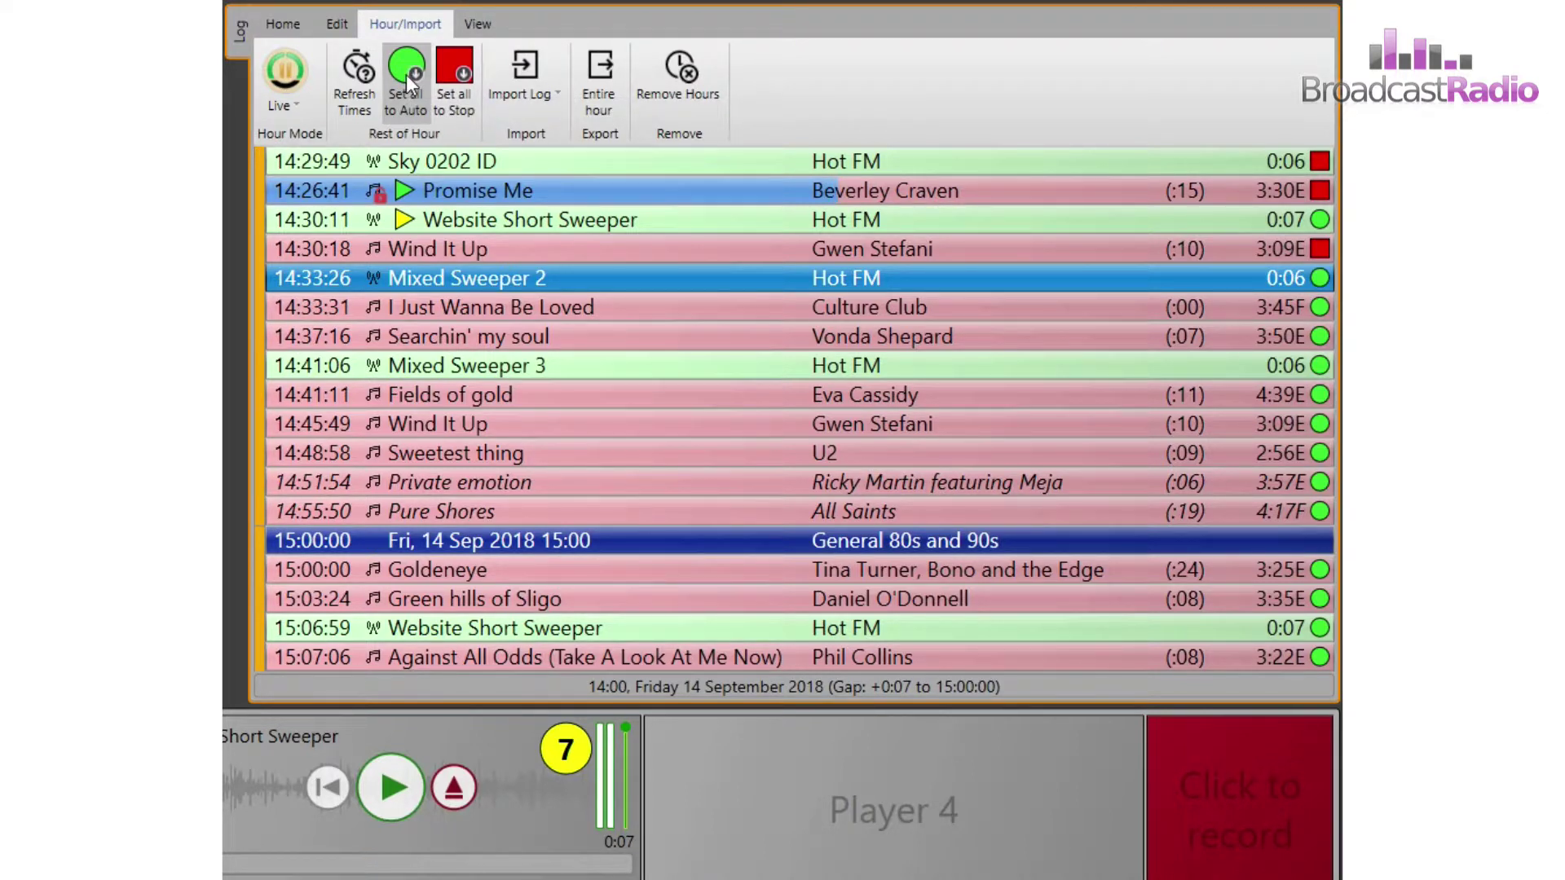
Examine the log import options and the file types for exporting the entire hour, and cancel the export
click(551, 86)
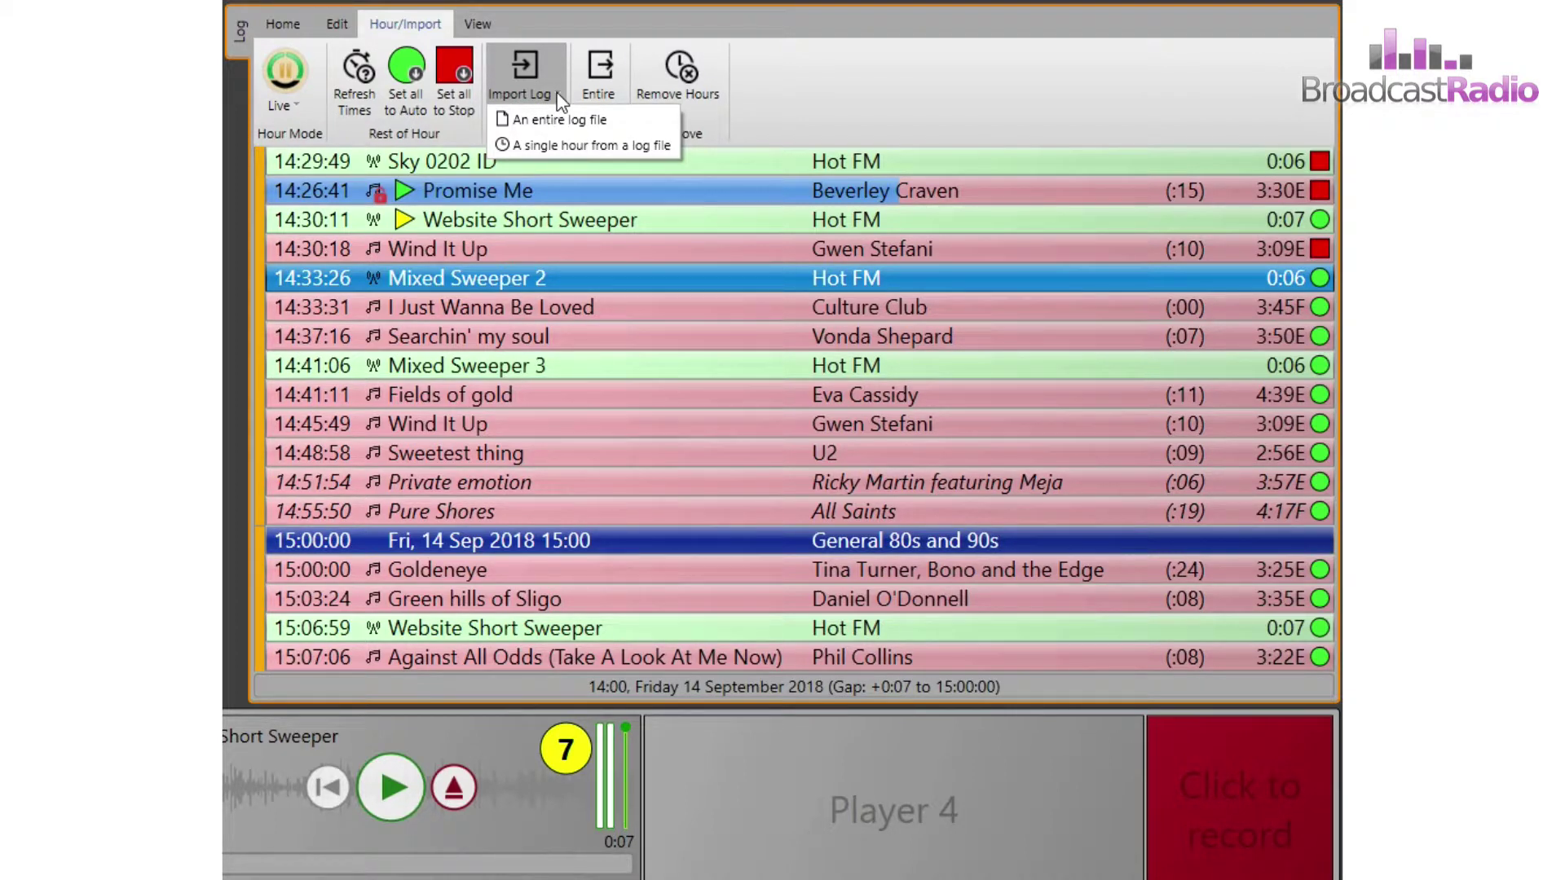
click(558, 94)
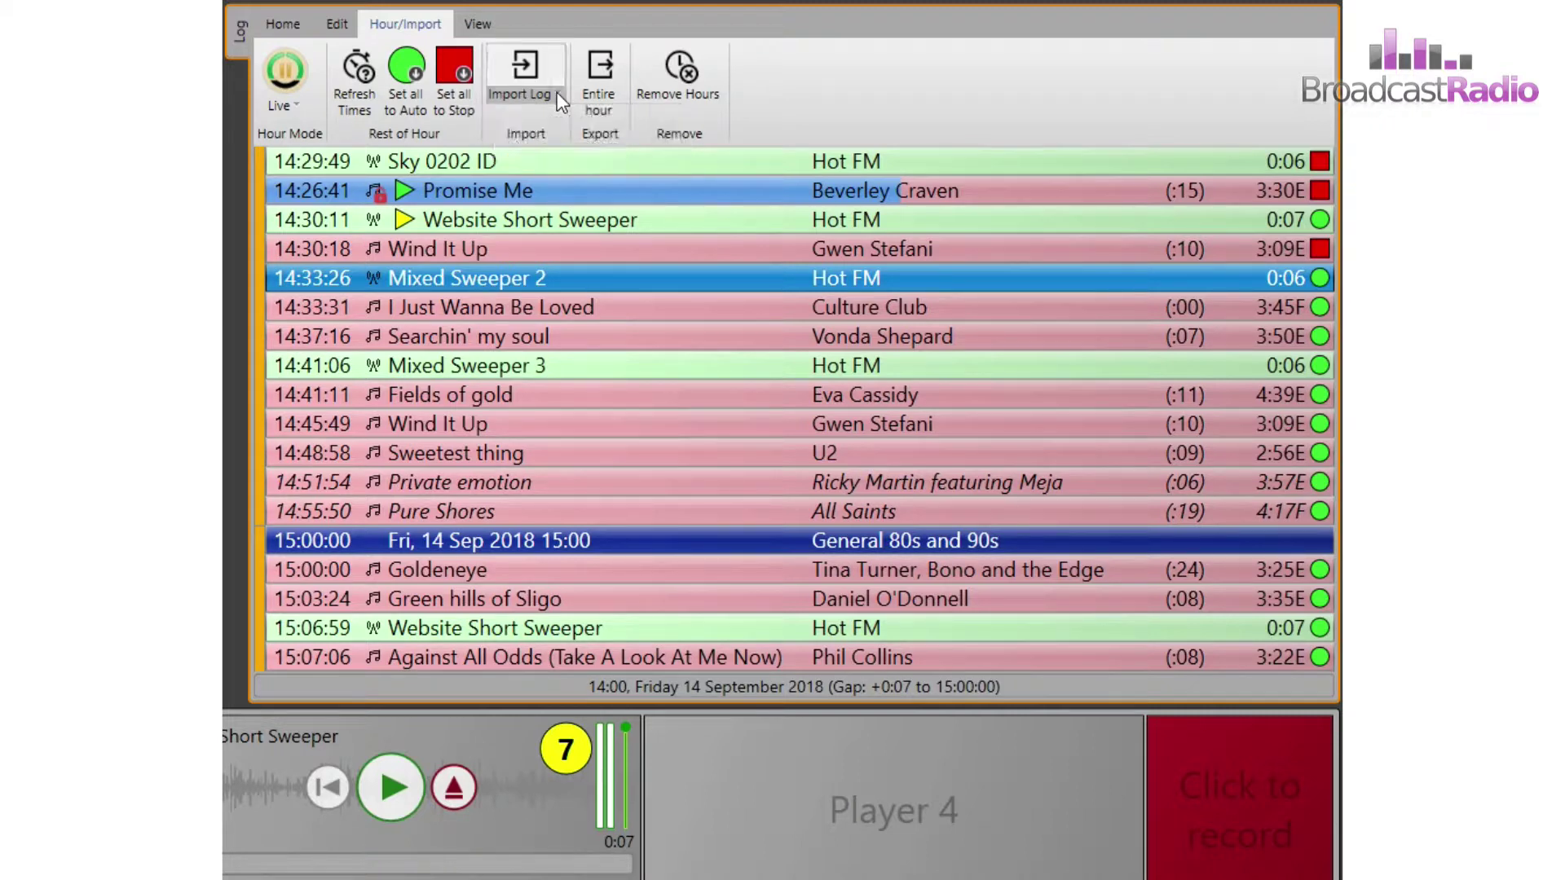
click(603, 95)
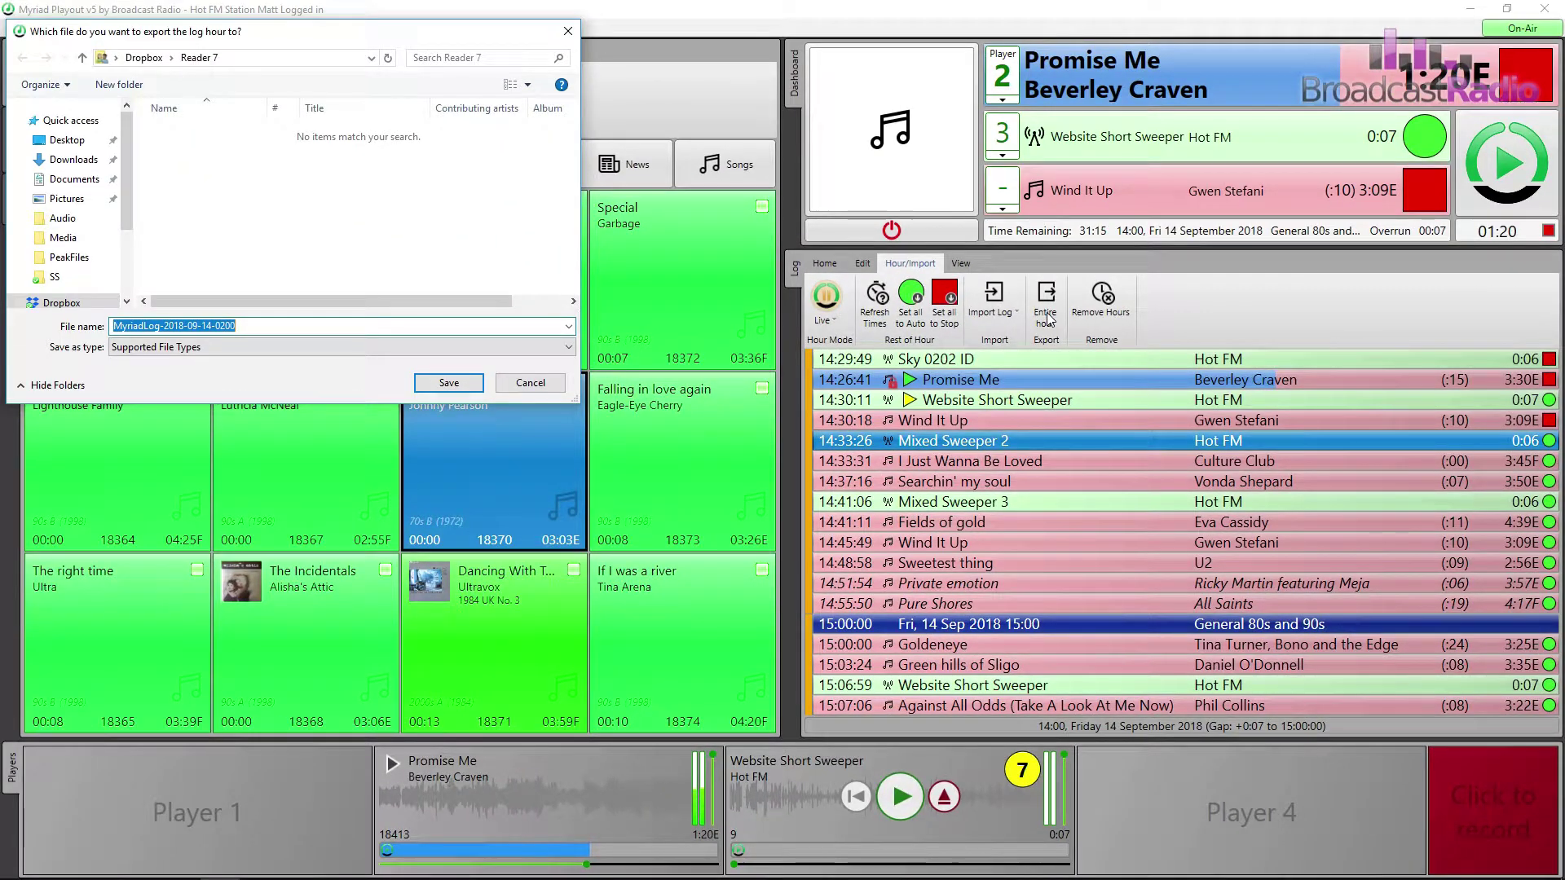
click(515, 349)
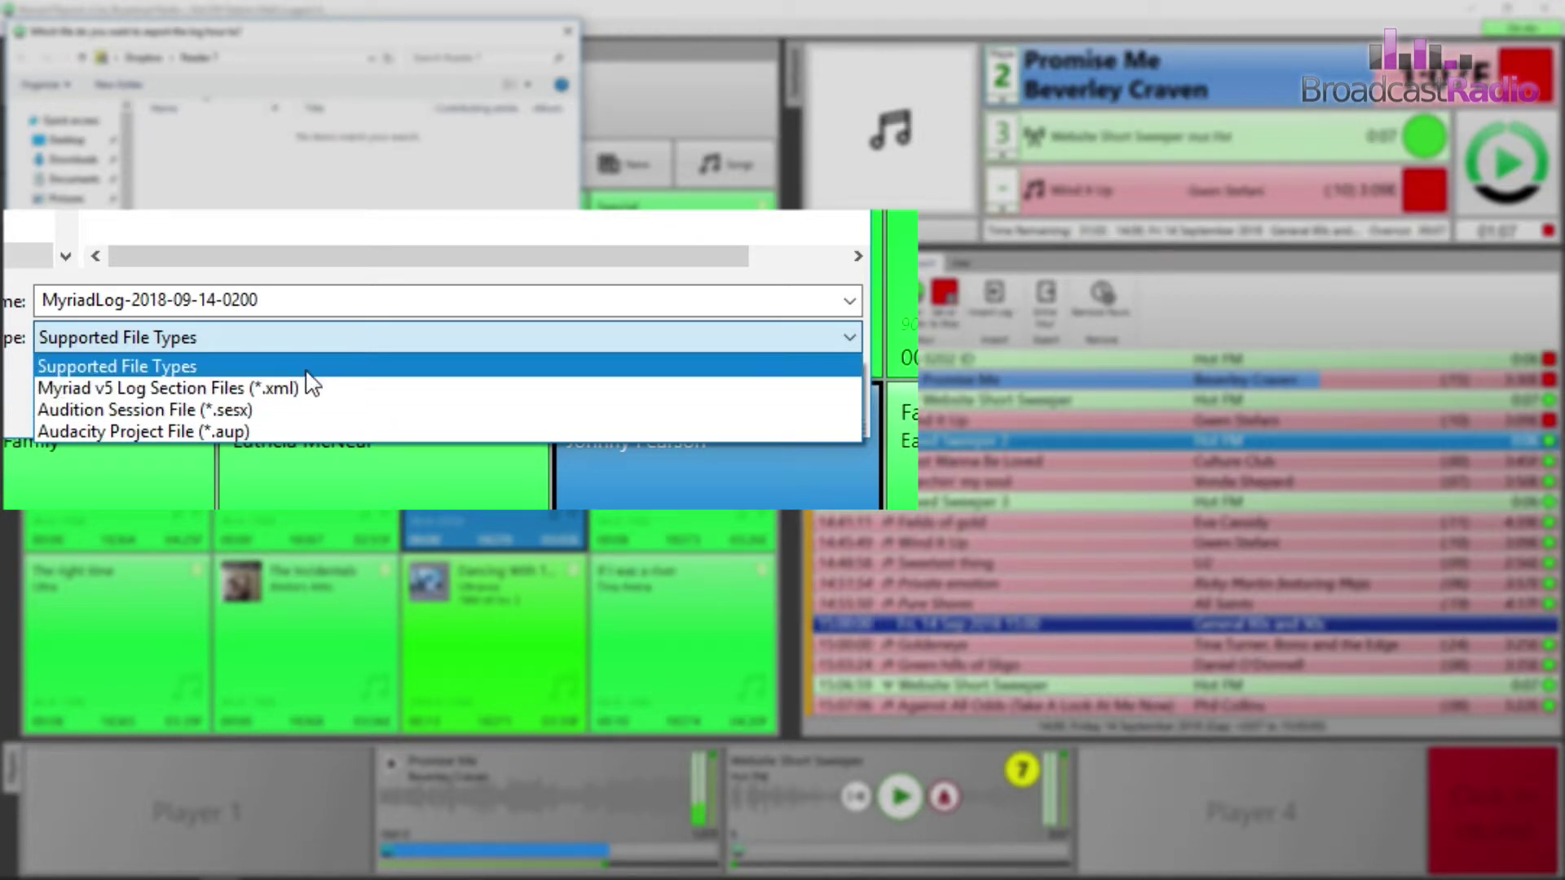
click(357, 338)
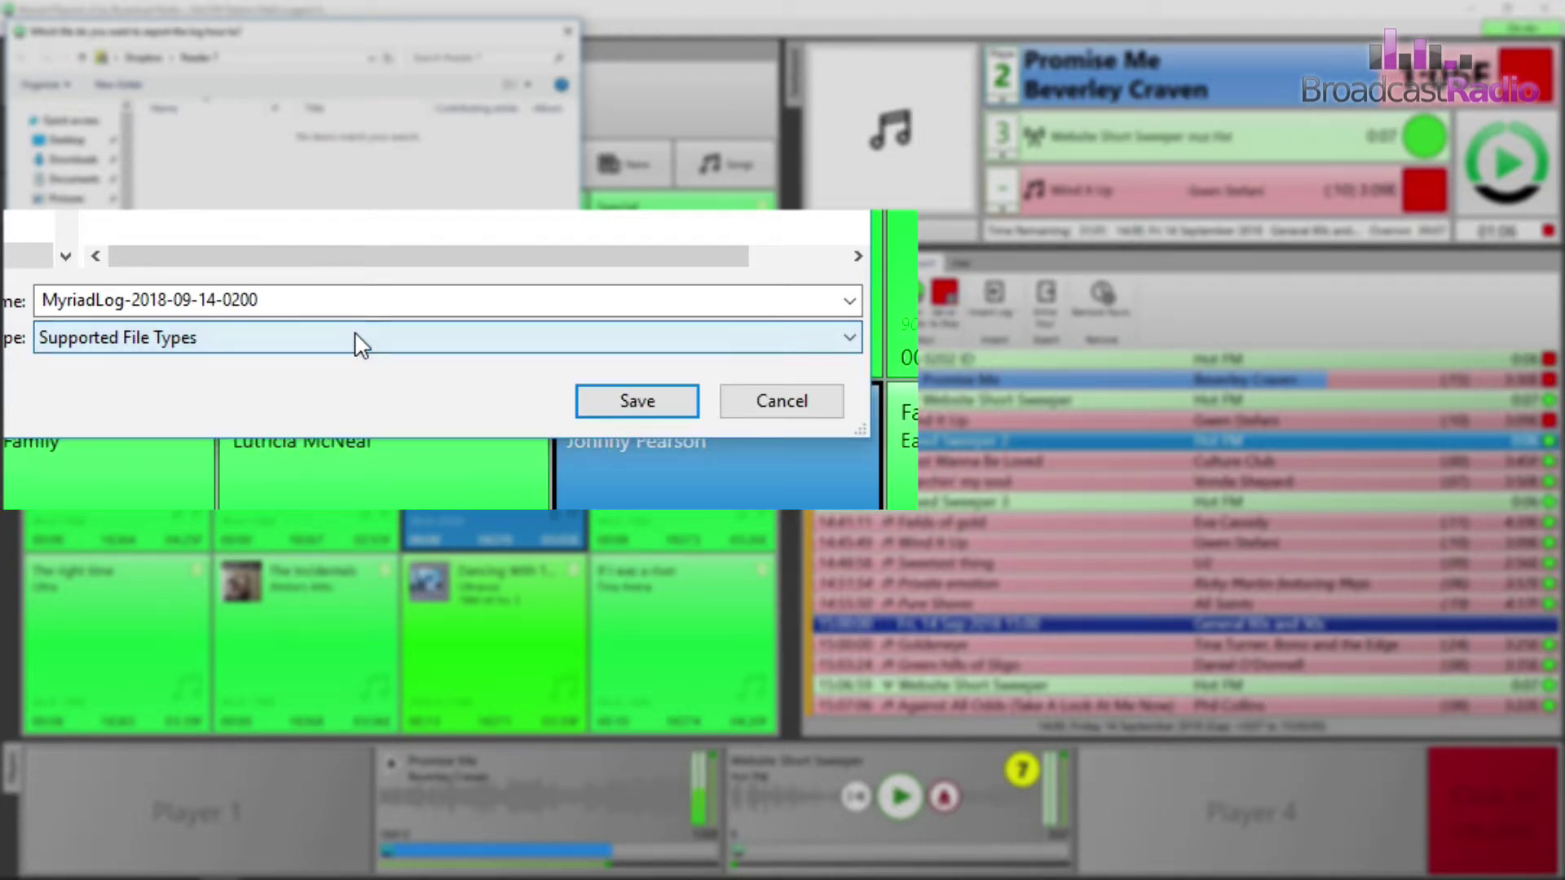
click(775, 401)
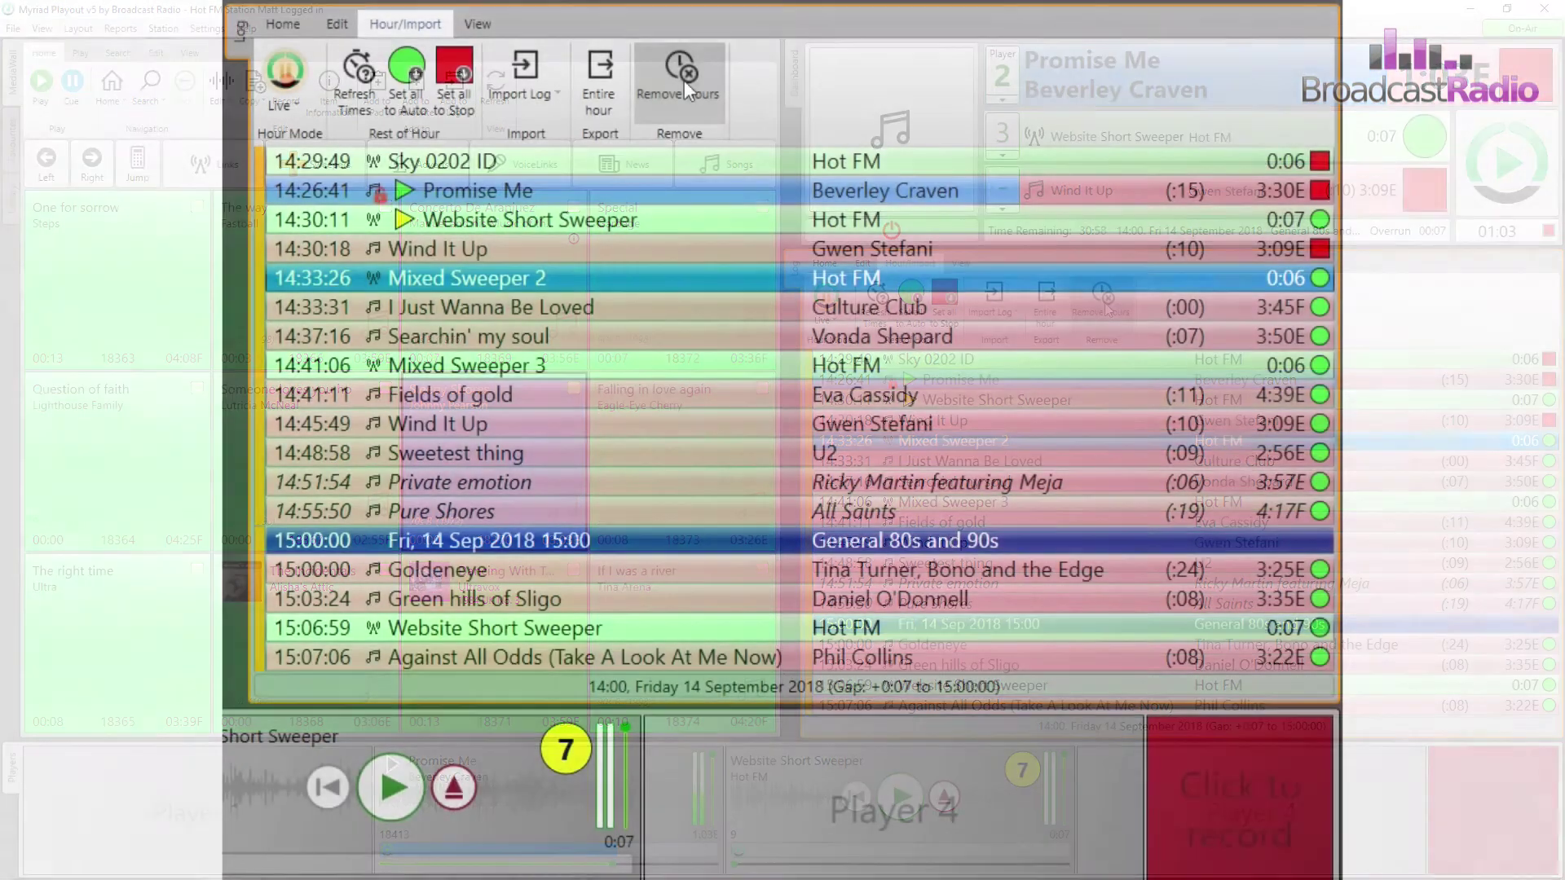
View the date and time range for removing hours from the log, and cancel the removal
click(1104, 300)
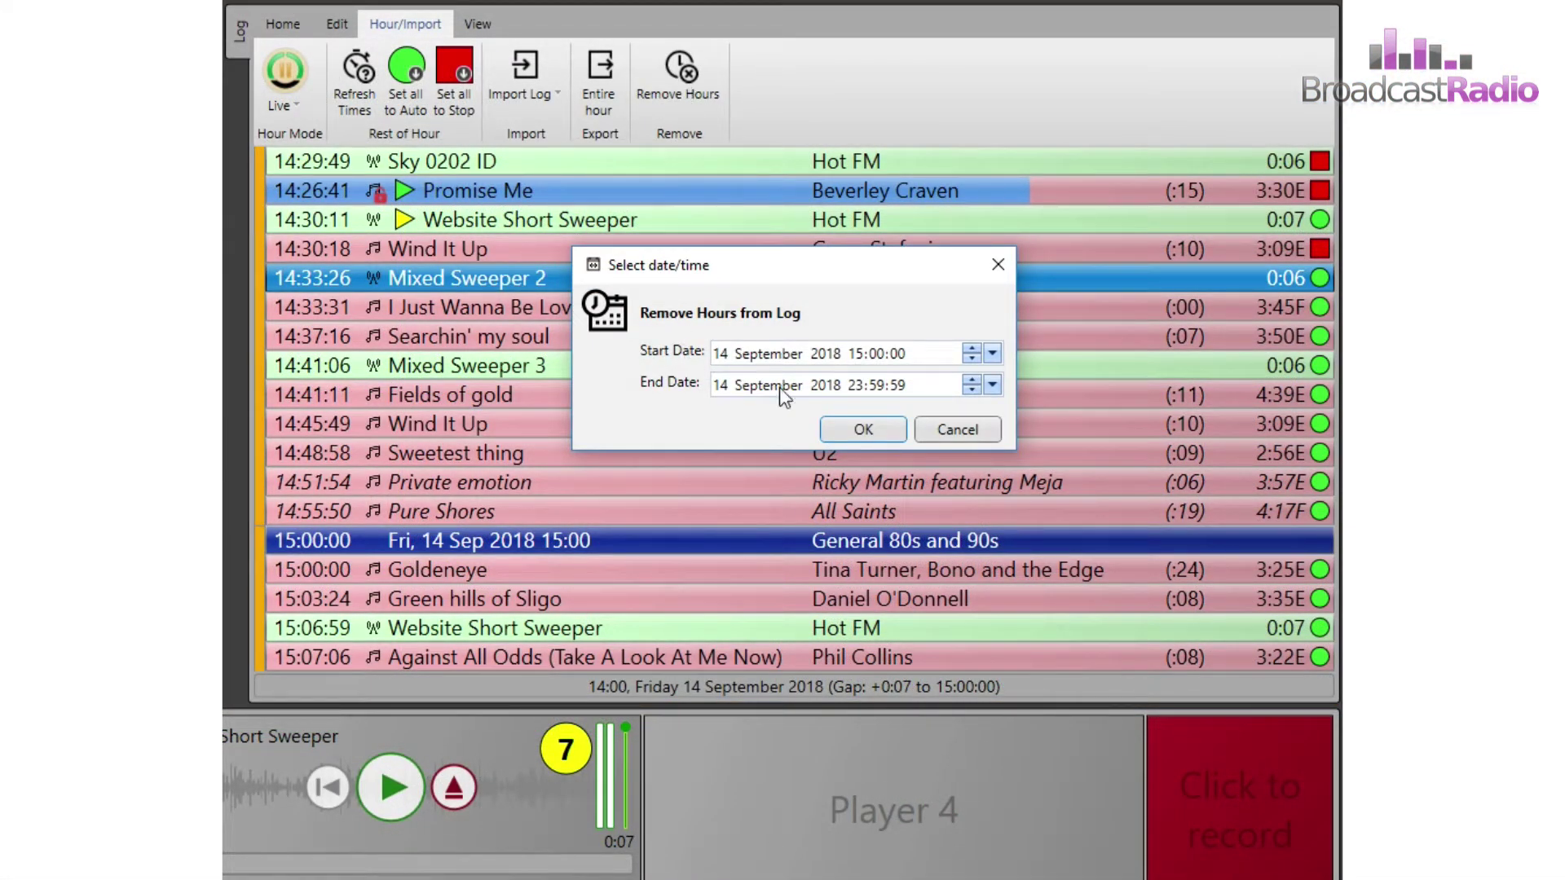
click(952, 432)
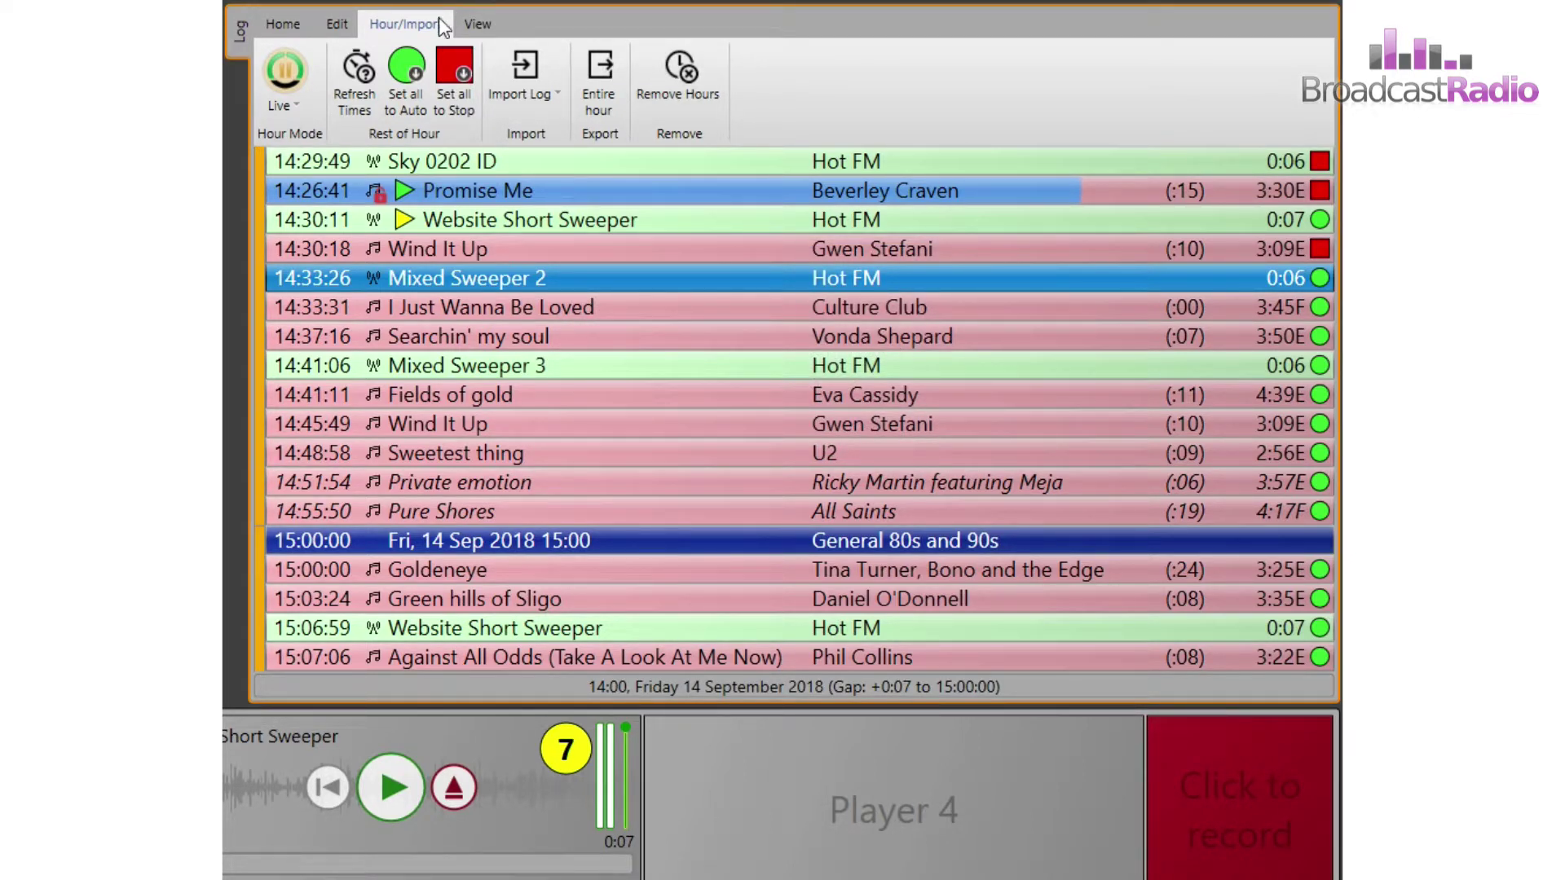
Show the log's navigation buttons and use them to jump to the 14:00 hour, on to 16:00 and back to the playing item
click(477, 26)
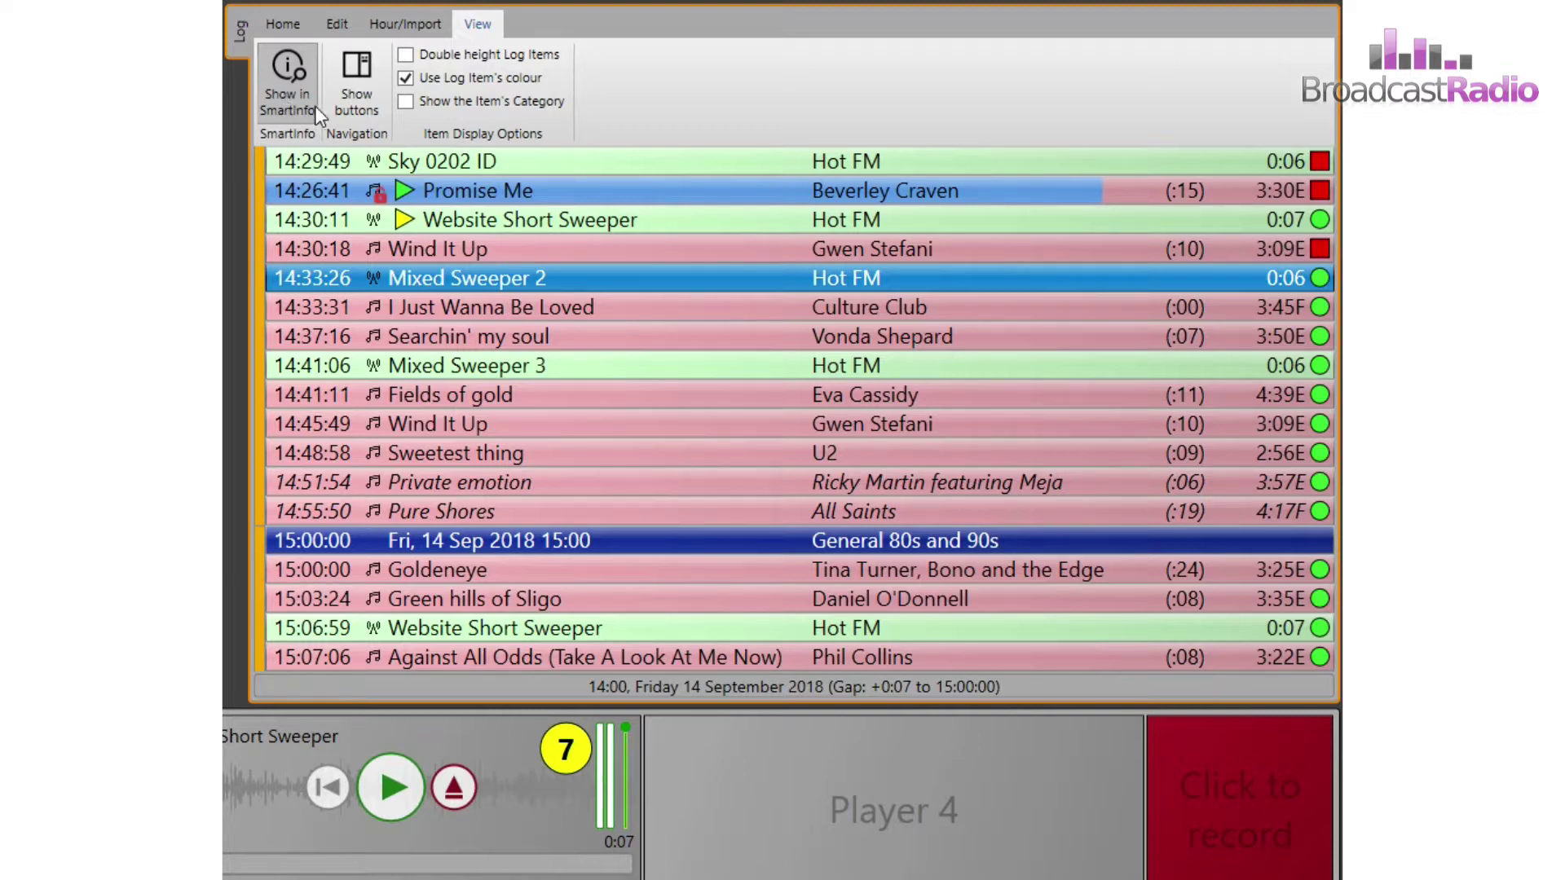
click(345, 81)
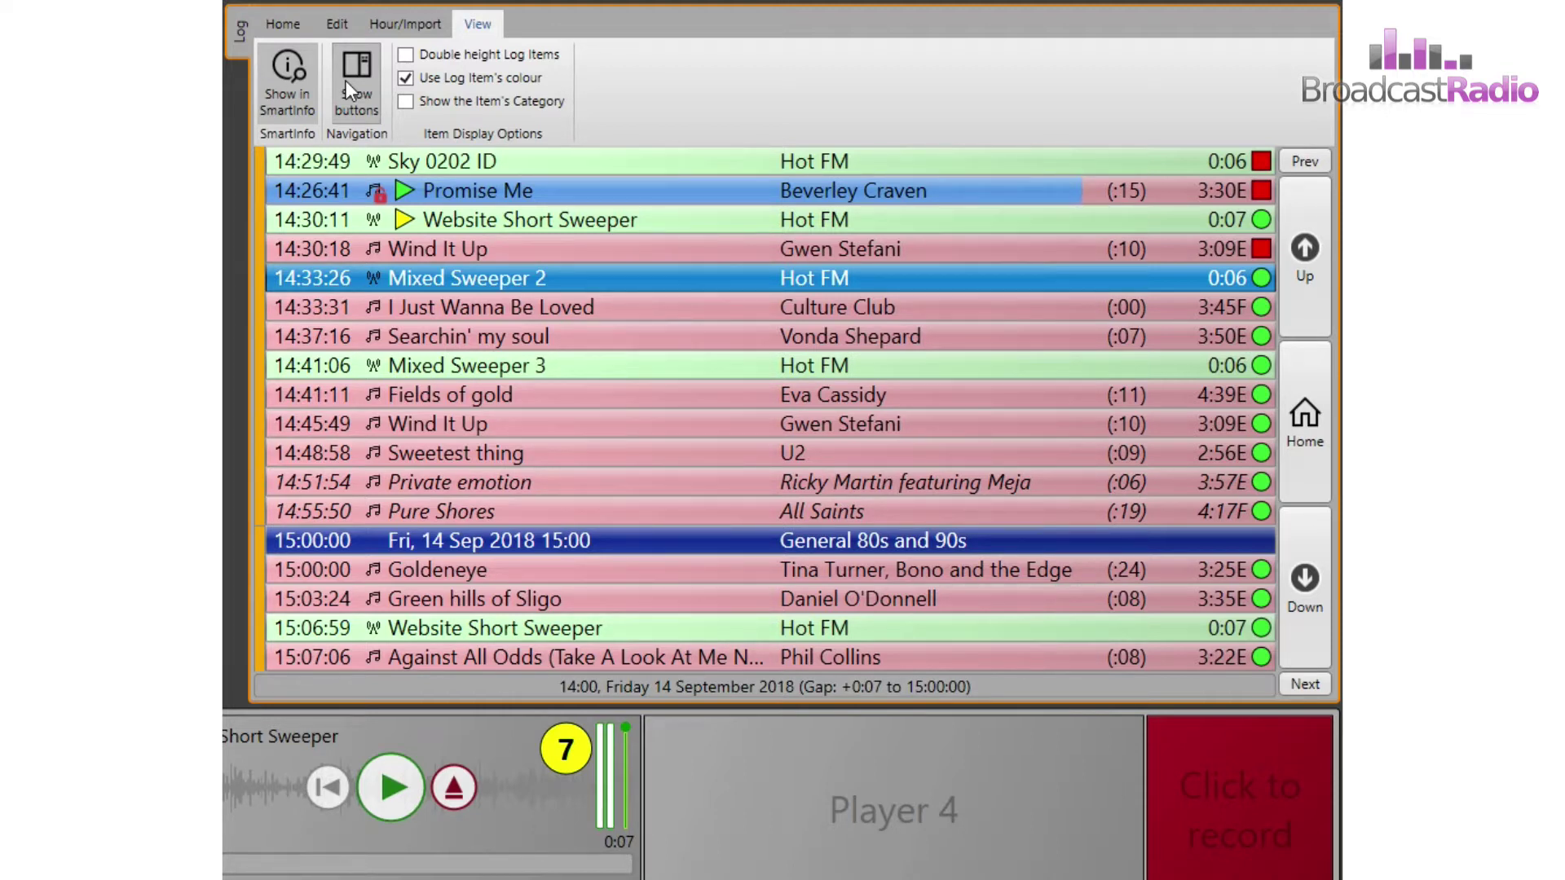
click(1307, 163)
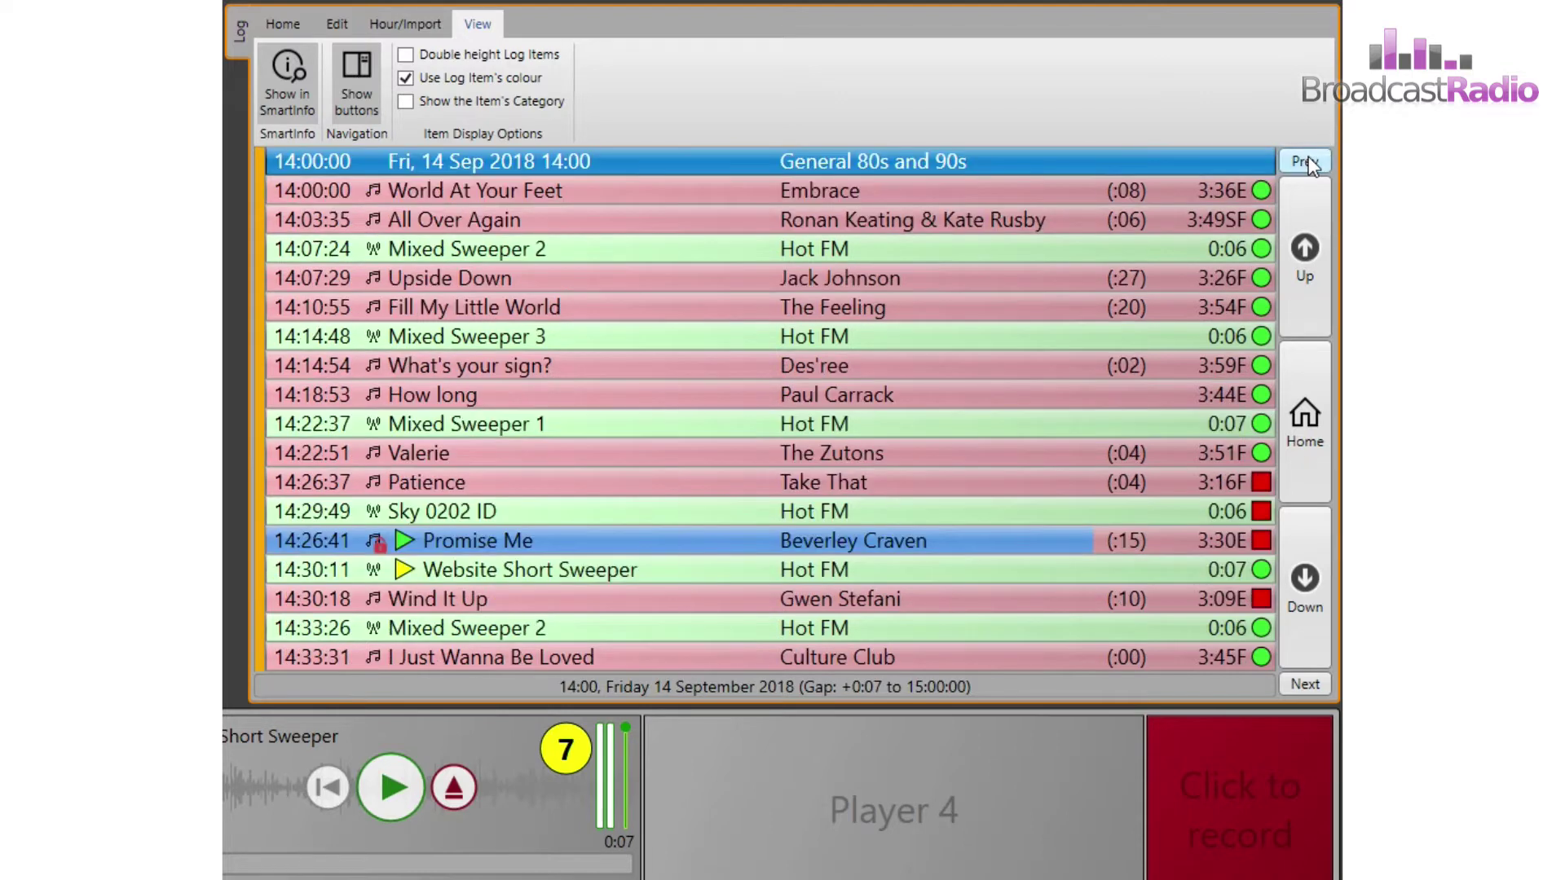
click(1316, 687)
click(1316, 687)
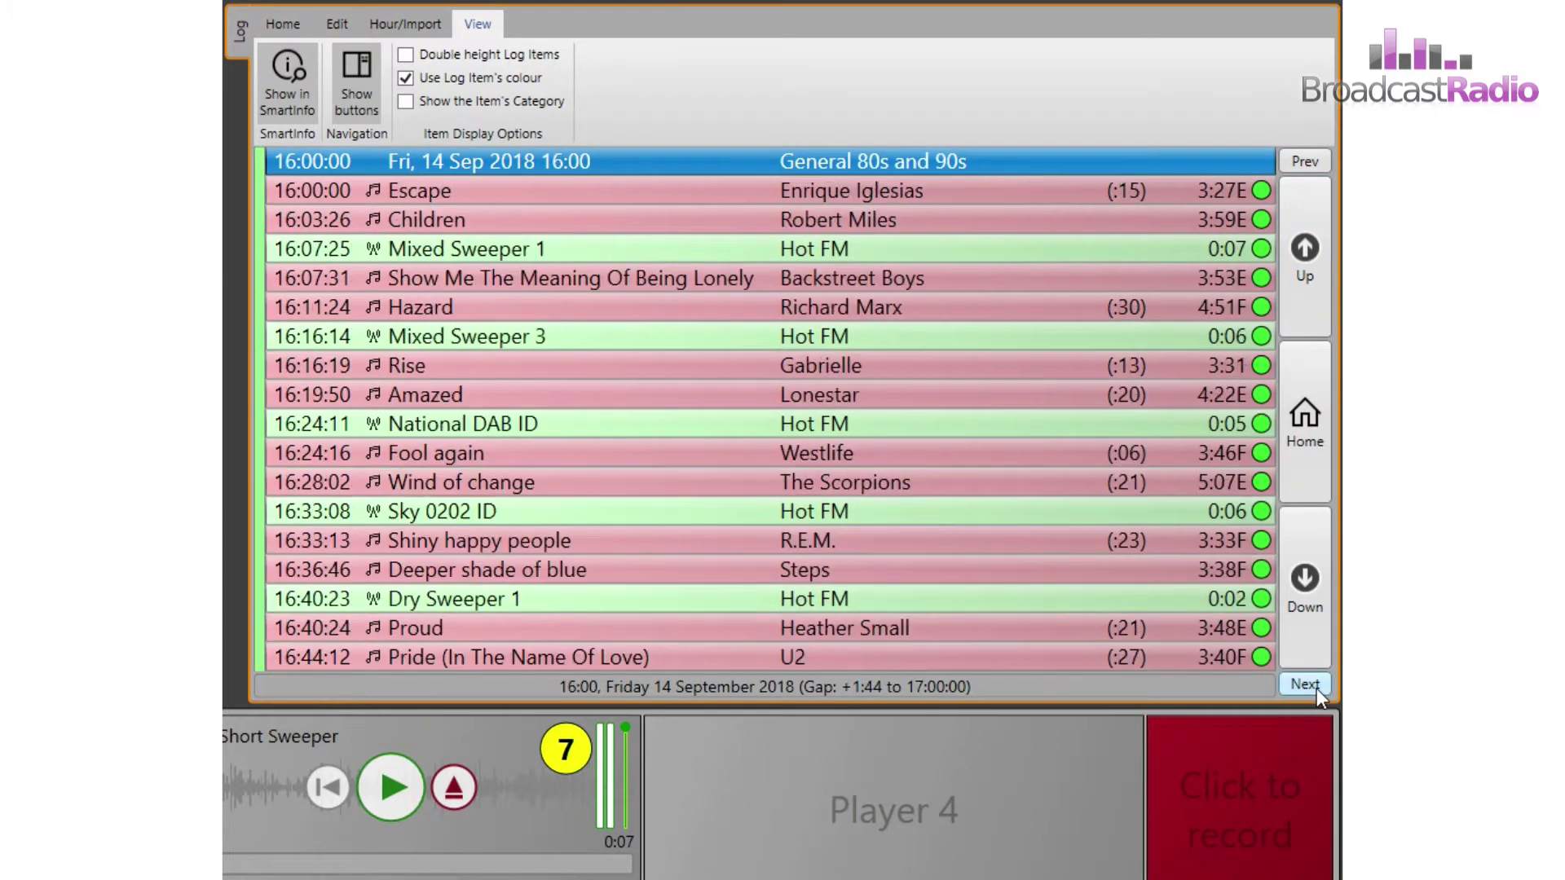
click(1300, 428)
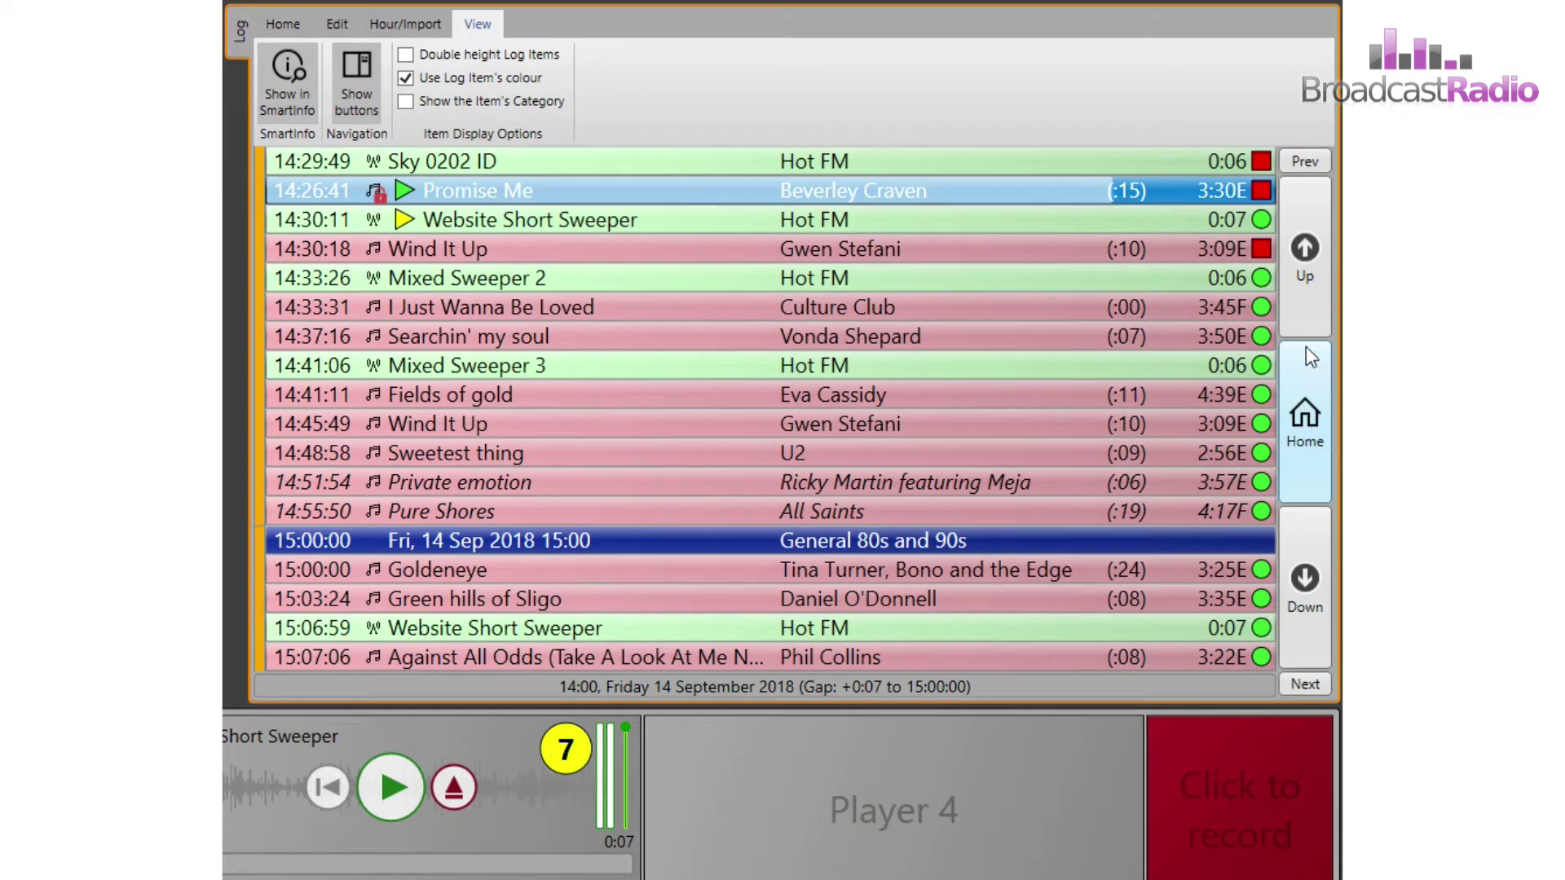
Page through the log down into the 15:00 hour, up past the 13:00 hour and down again, and return to the playing item
click(1315, 592)
click(1316, 591)
click(1306, 303)
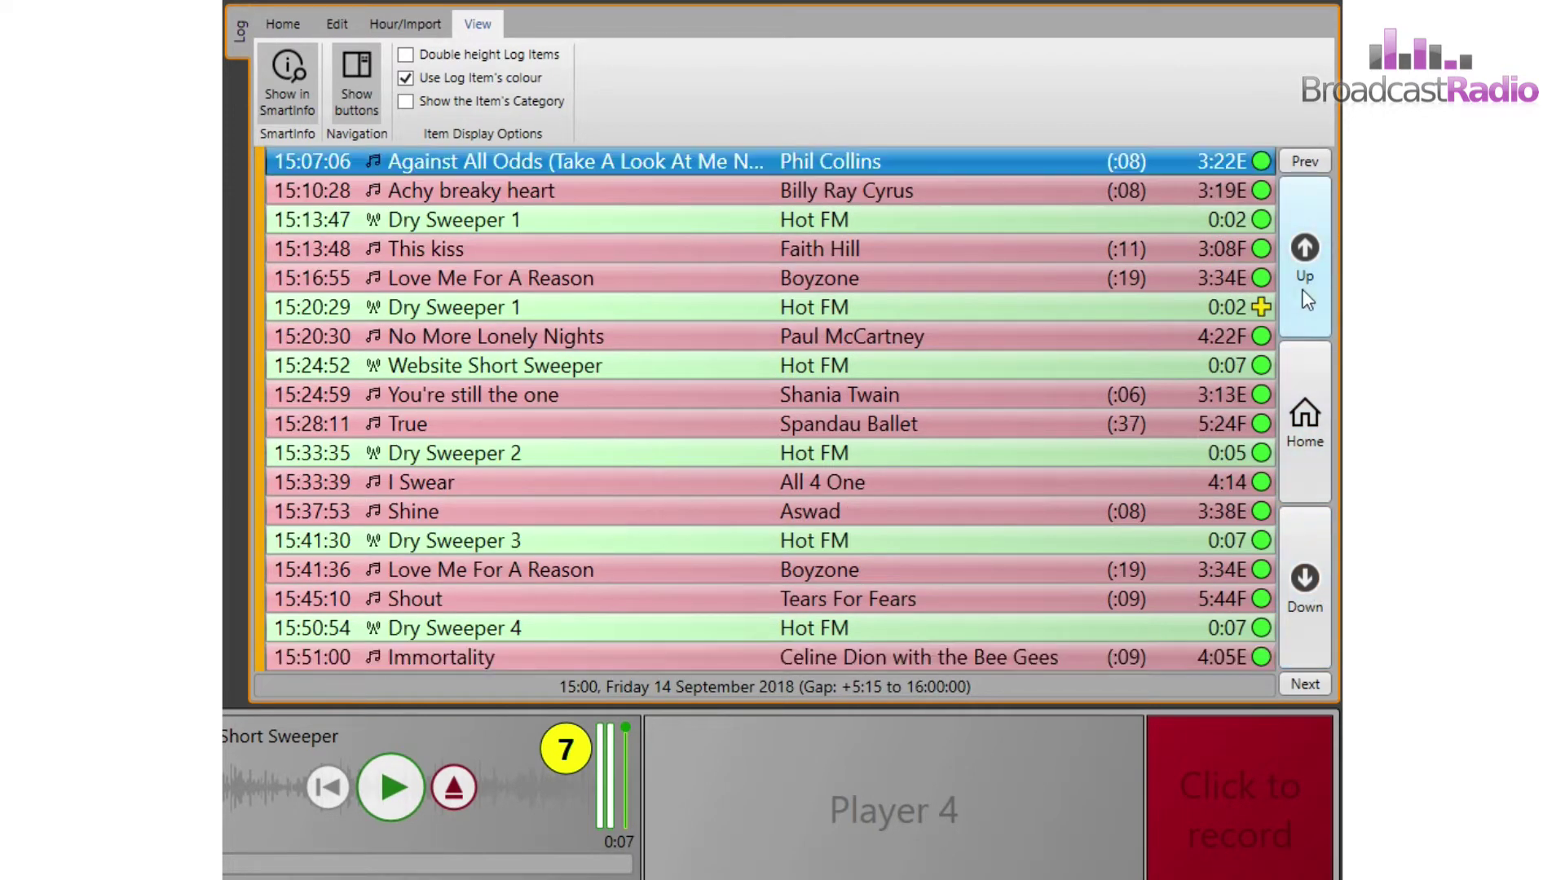
click(1307, 302)
click(1307, 301)
click(1308, 301)
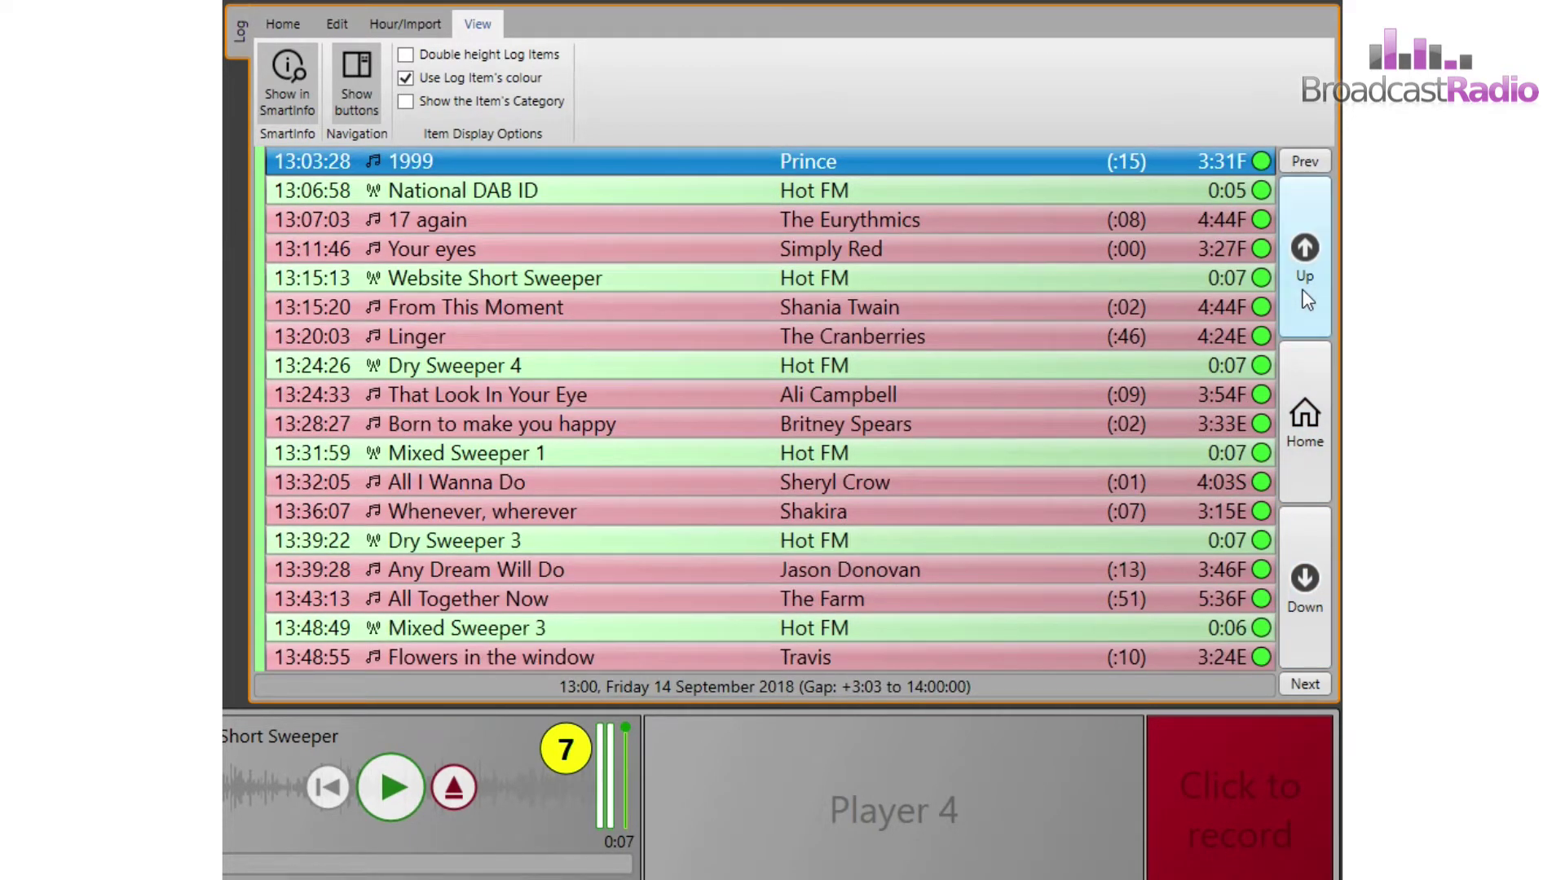
click(1307, 301)
click(1317, 551)
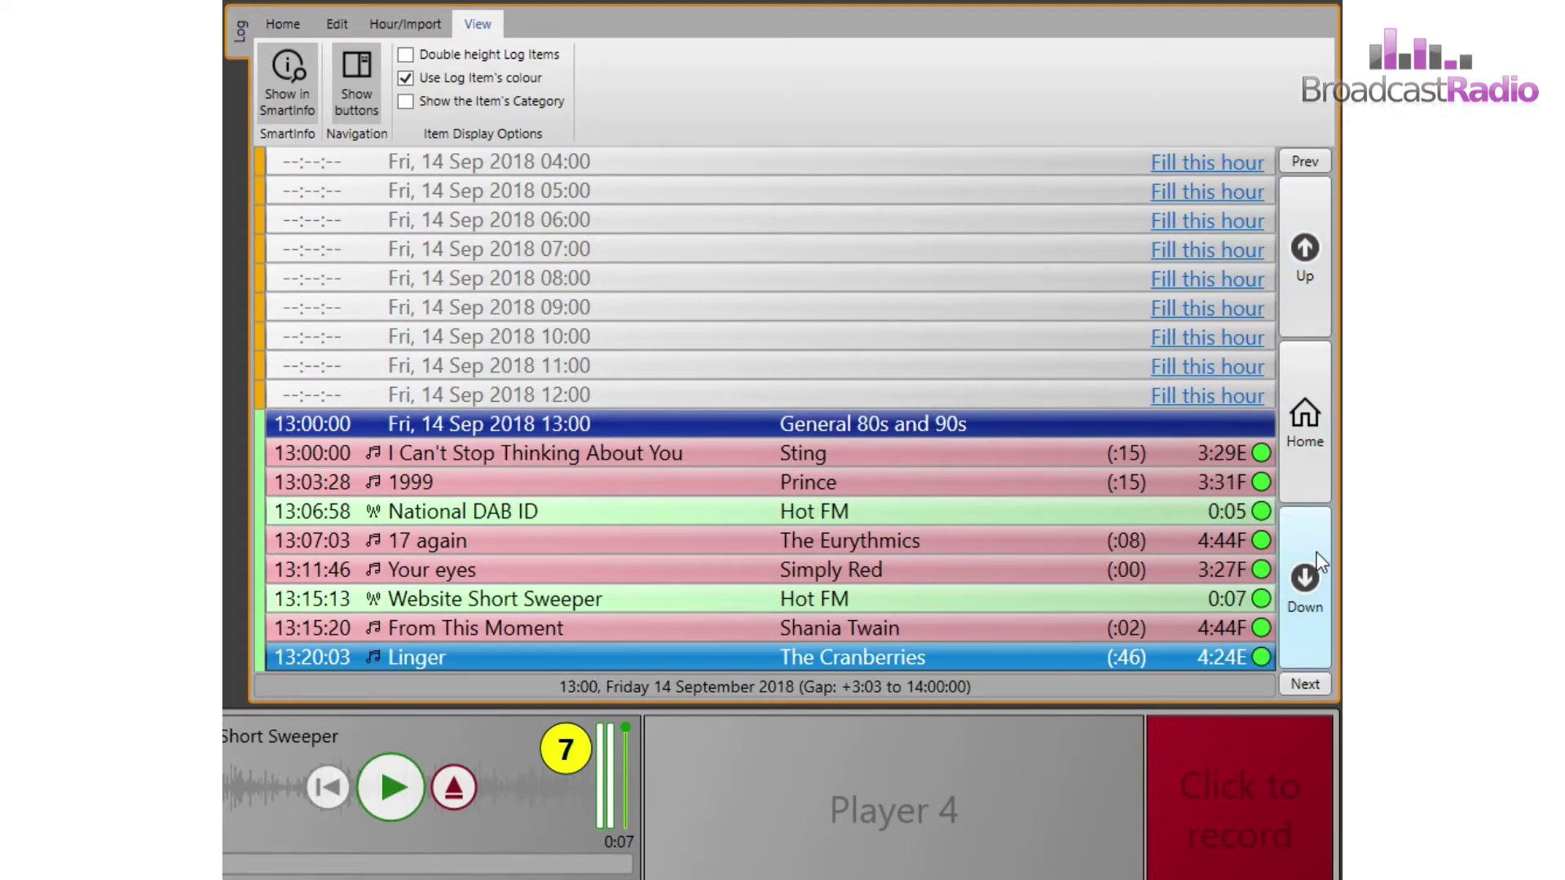
click(1317, 561)
click(1317, 550)
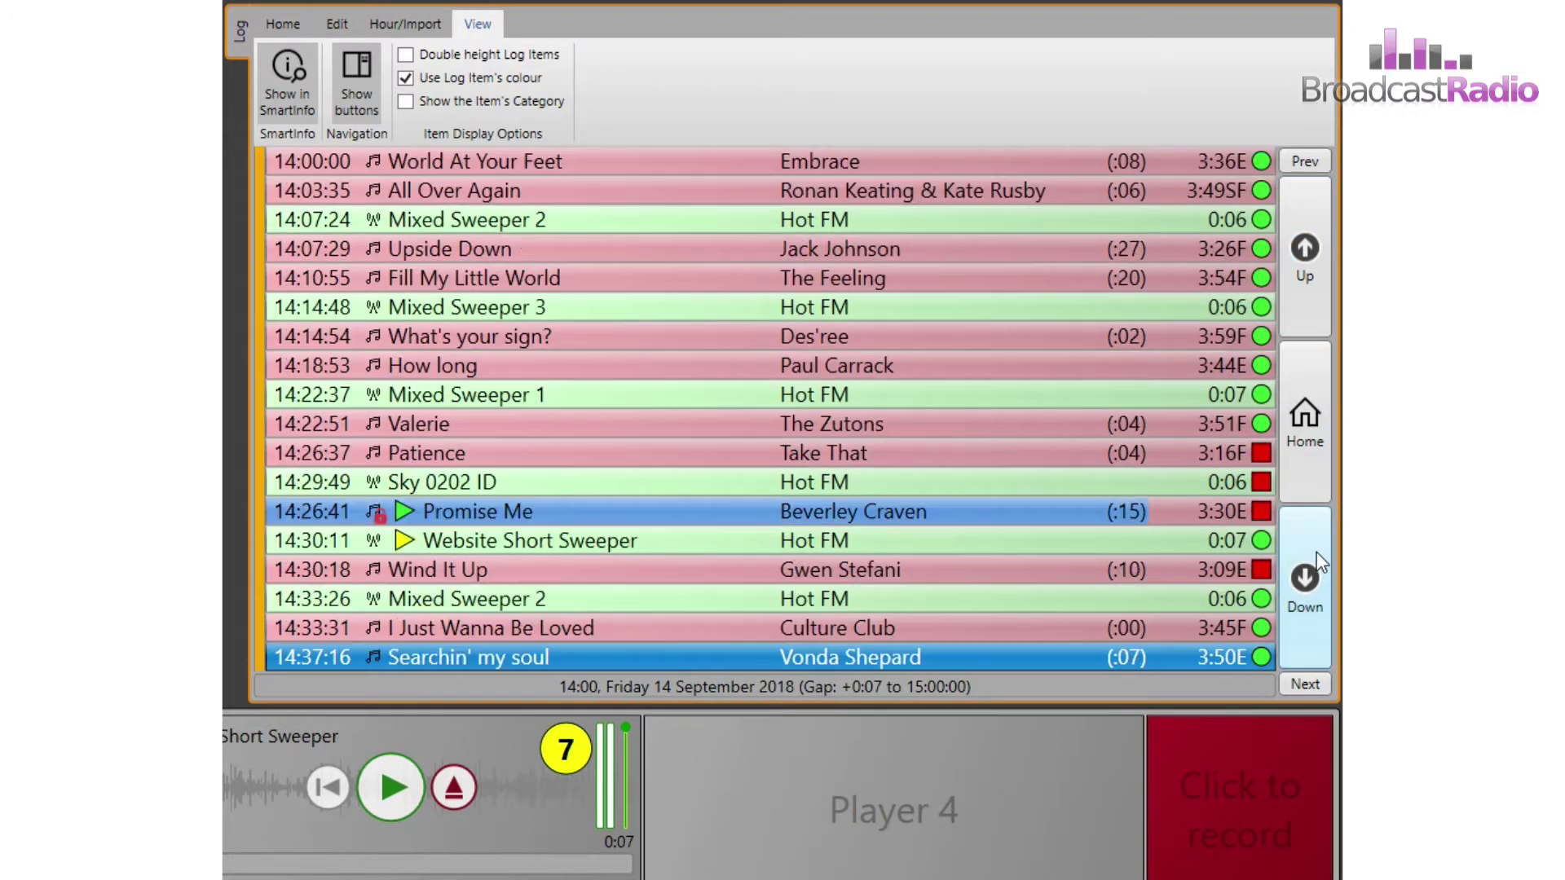
click(1309, 469)
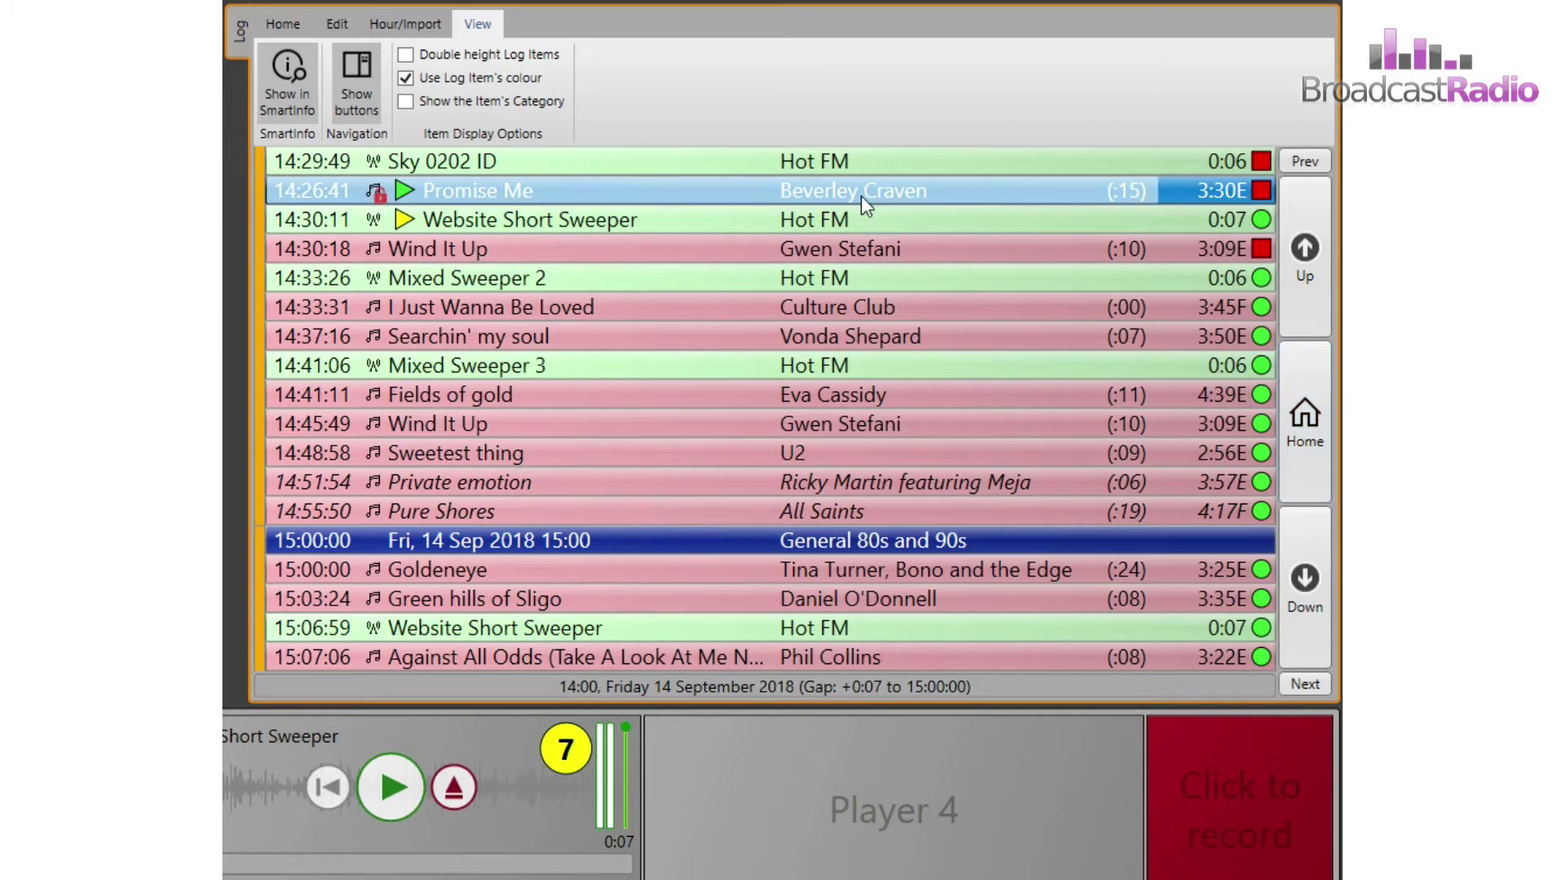
Demonstrate the display options by switching double height log items on and off, and the log item's colour off and on
click(406, 56)
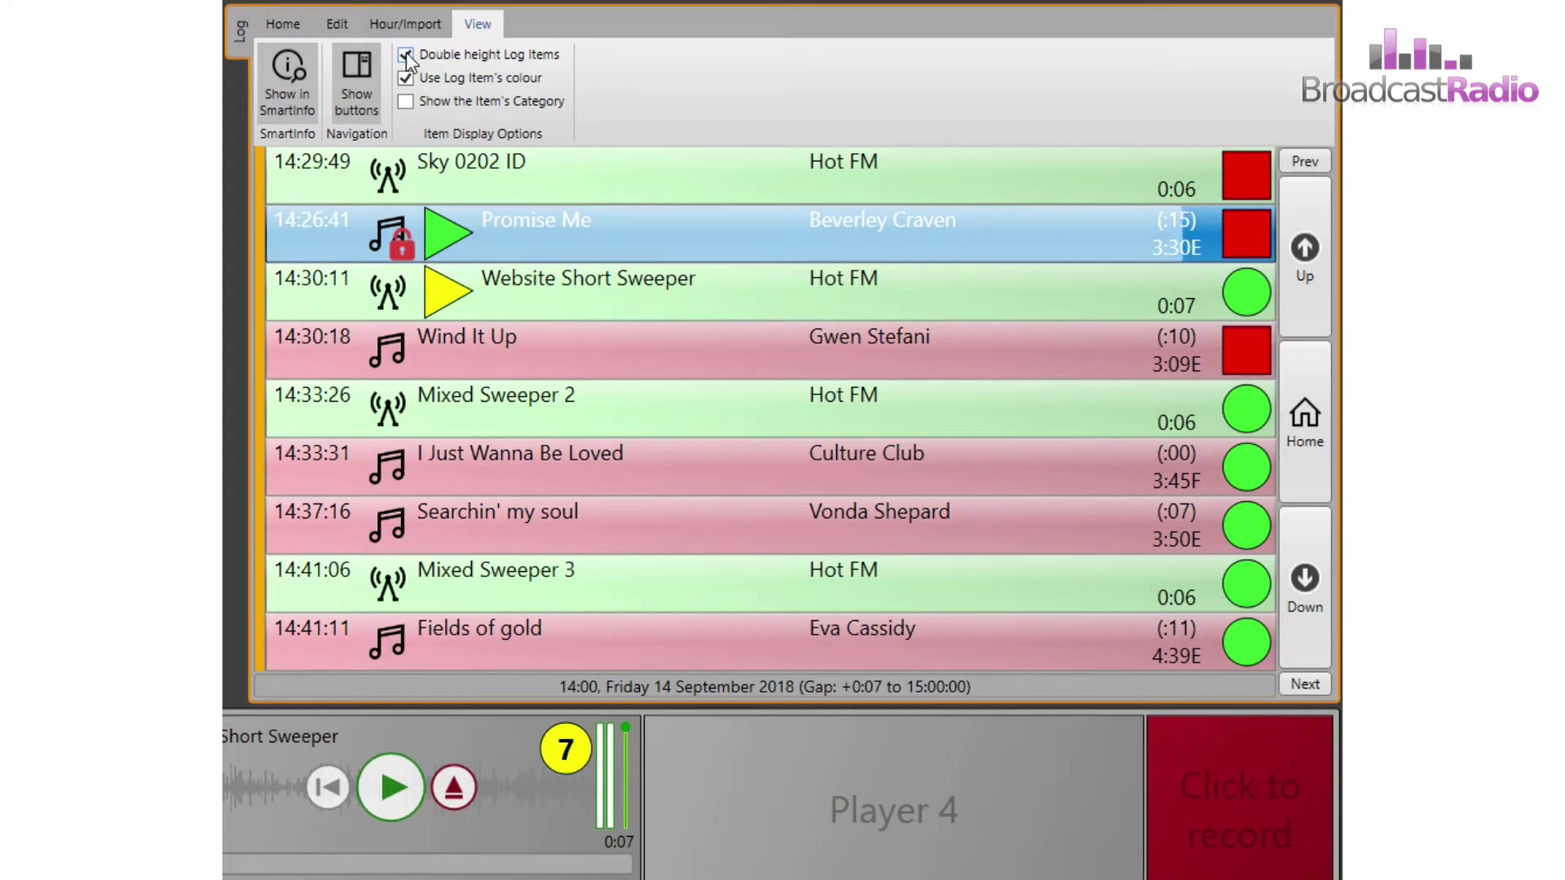
click(406, 55)
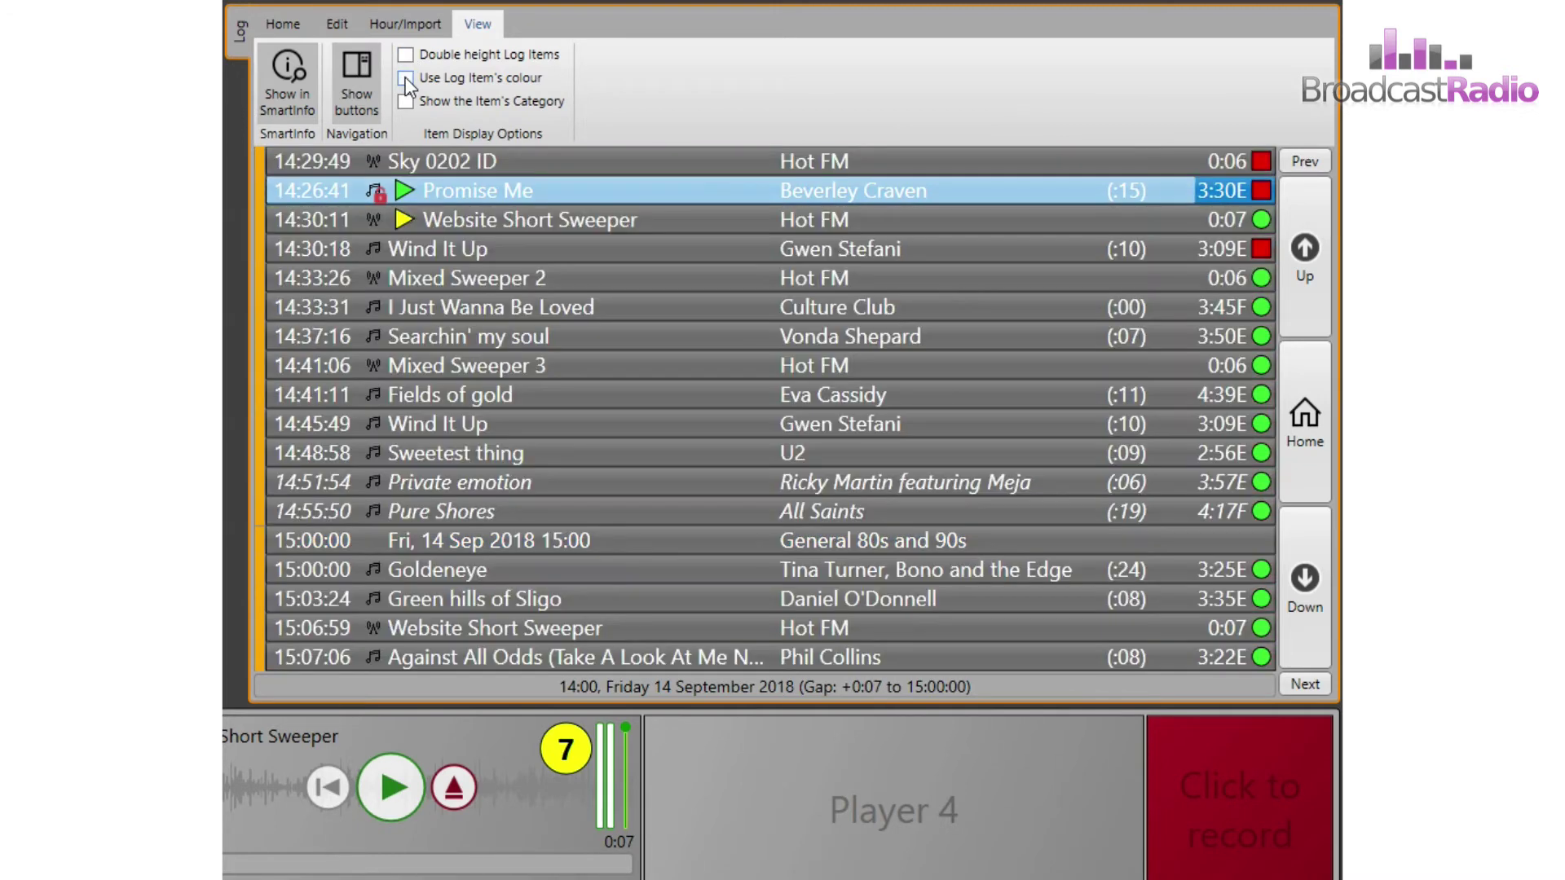
click(406, 80)
click(407, 80)
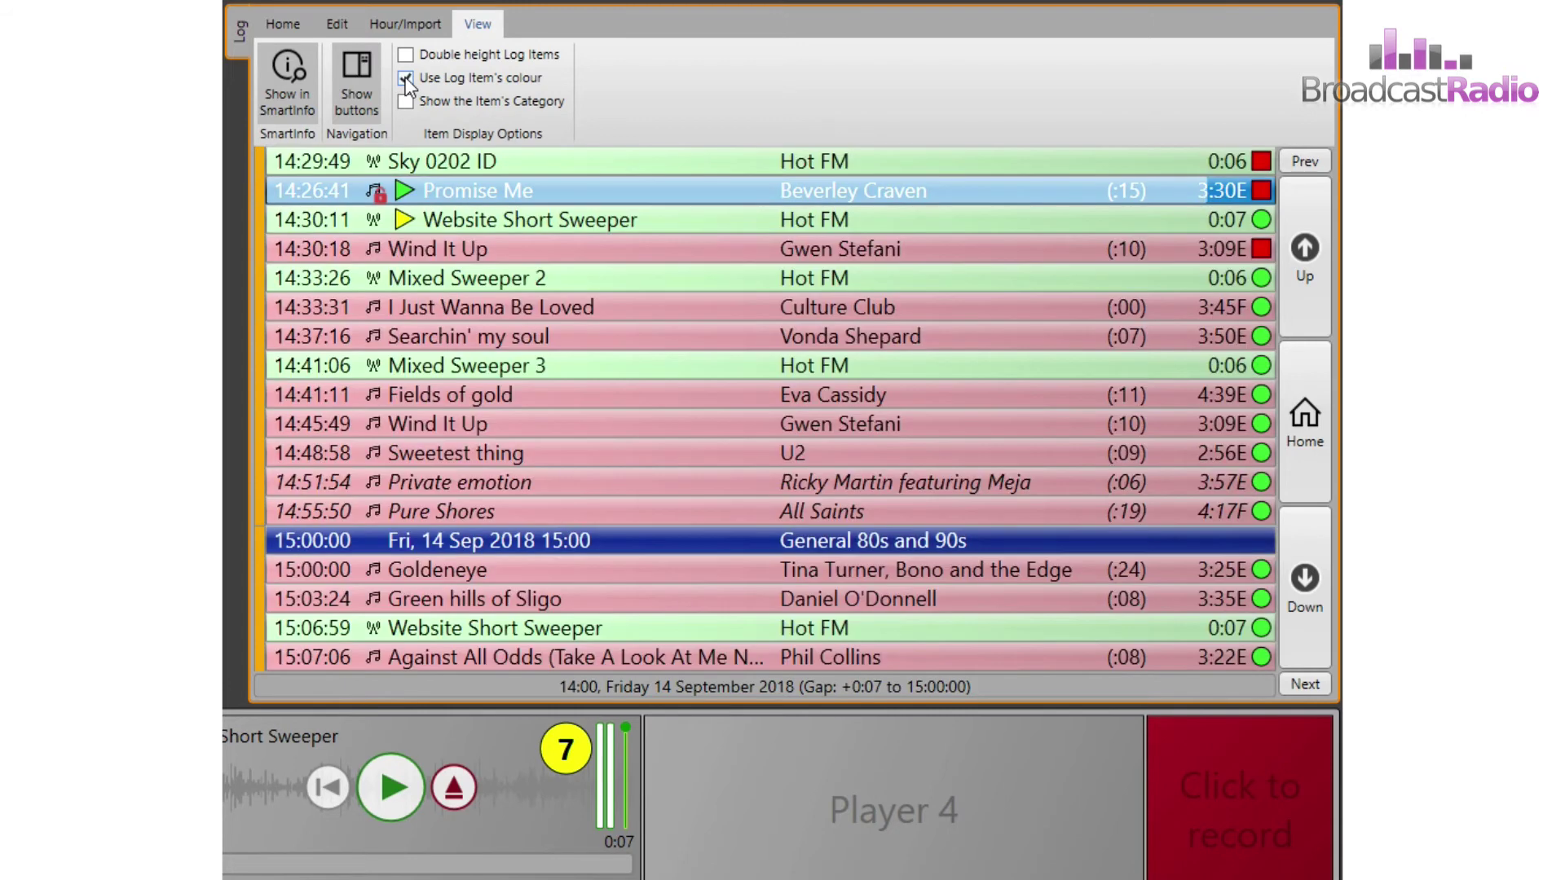
Turn off the use of the log item's colour and show each item's category in the log
click(406, 79)
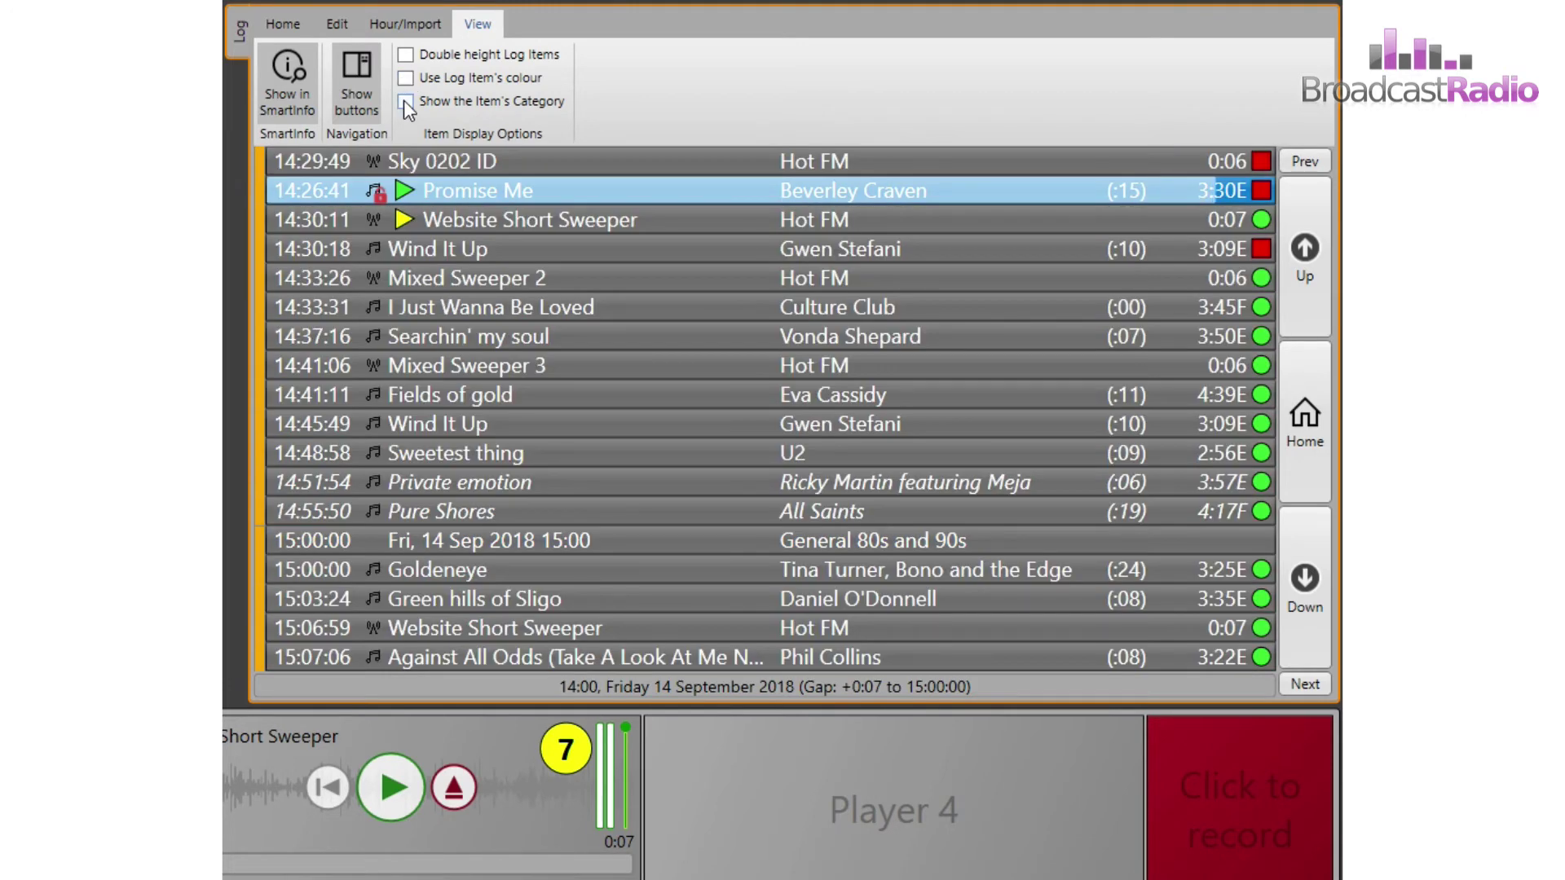
click(405, 101)
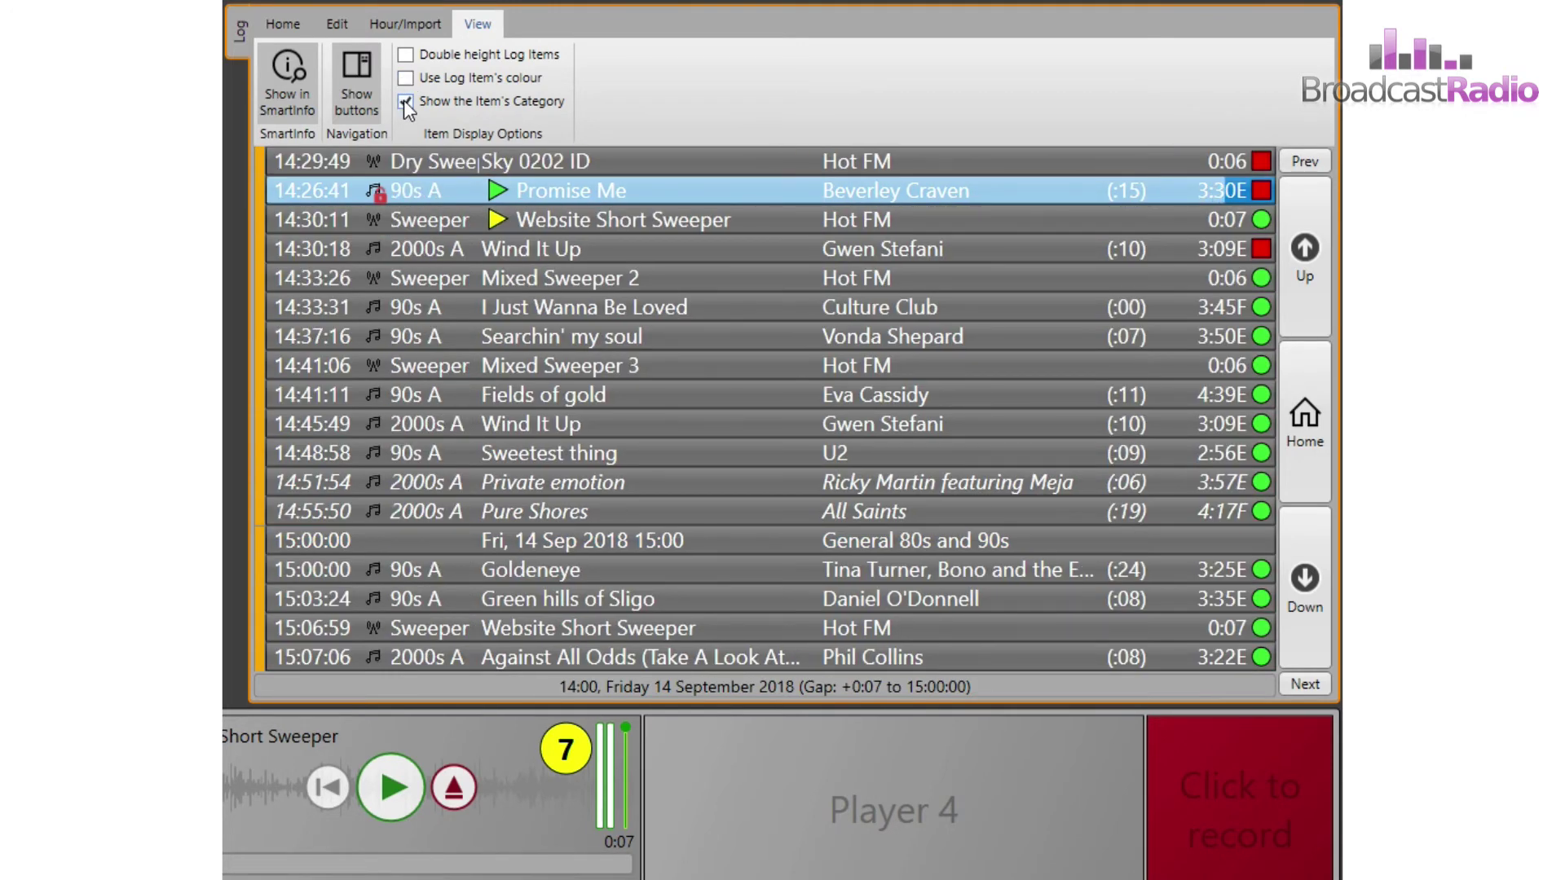